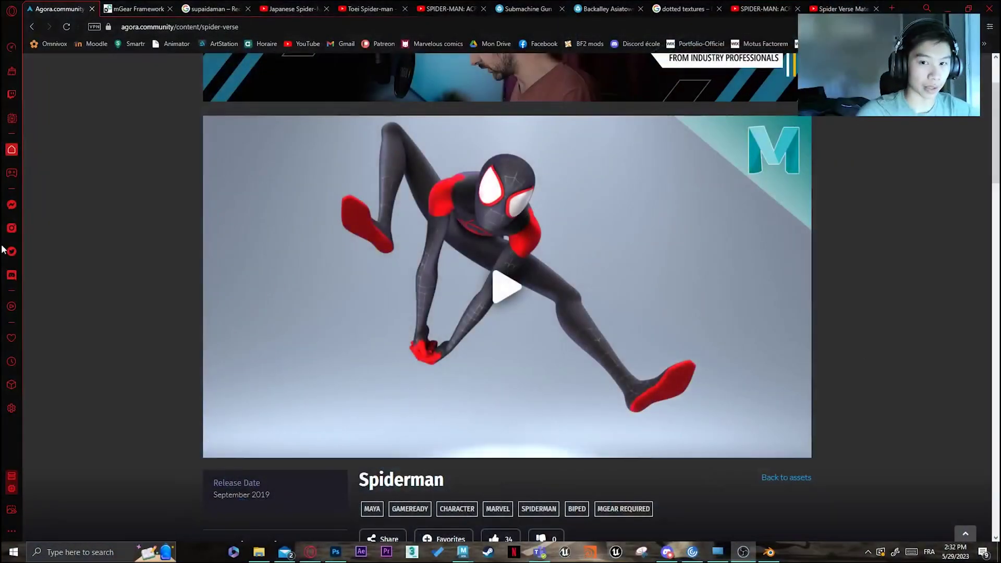
# Review the Spiderman rig page on Agora.community, from its preview to the rig review and download section
pyautogui.scroll(2, 532, 200)
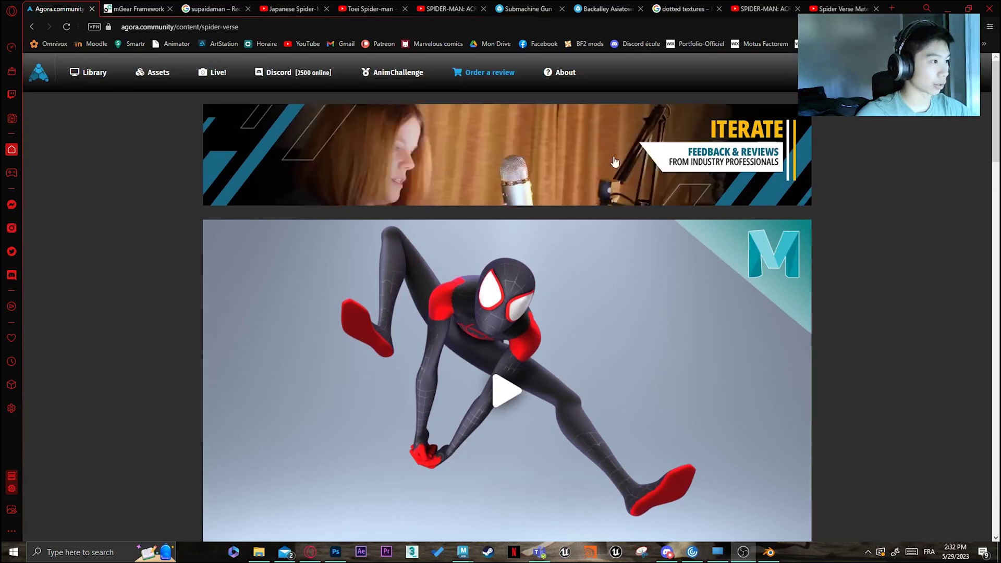
pyautogui.scroll(-4, 585, 209)
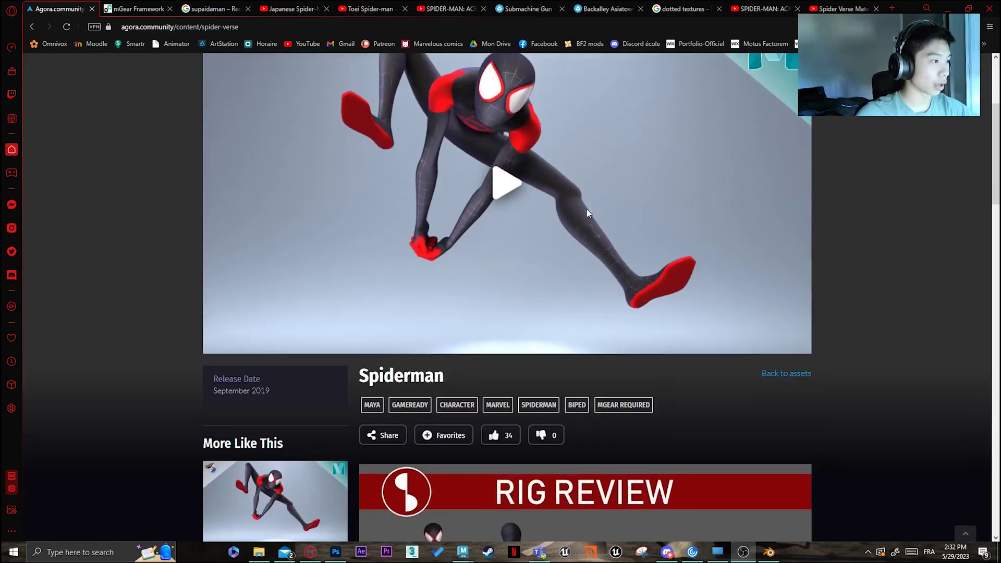
pyautogui.scroll(-4, 449, 368)
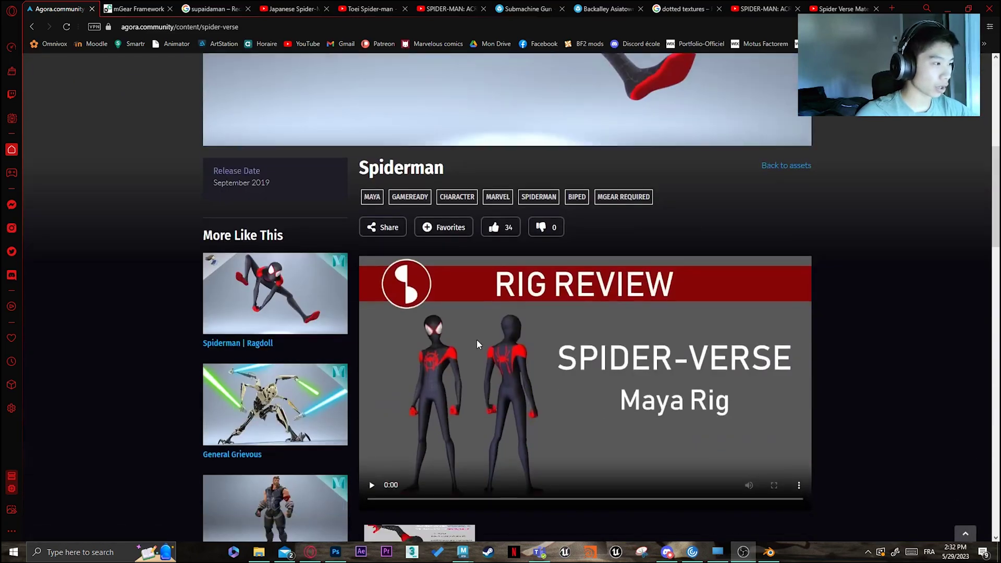
pyautogui.scroll(-5, 476, 340)
# Check the mGear Framework website for the plug-in the rig requires, and return to the Spiderman rig page
pyautogui.click(158, 6)
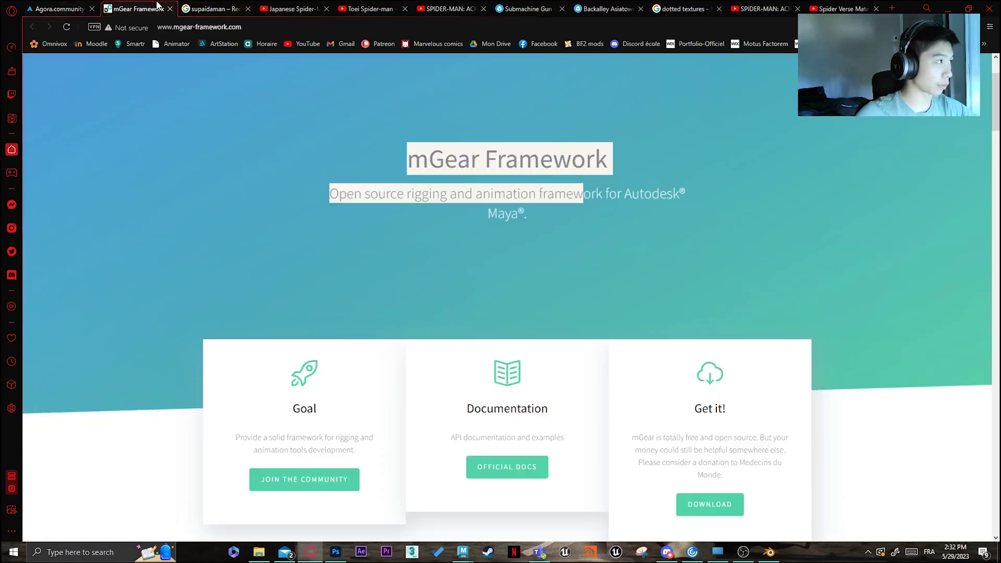
pyautogui.scroll(-2, 651, 448)
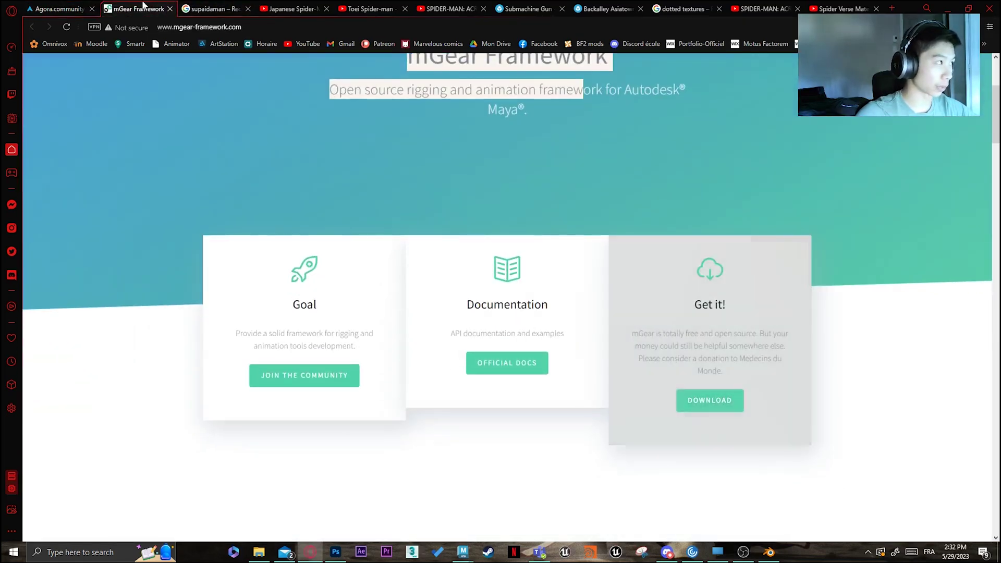
pyautogui.hotkey('ctrl', 'shift', 'Tab')
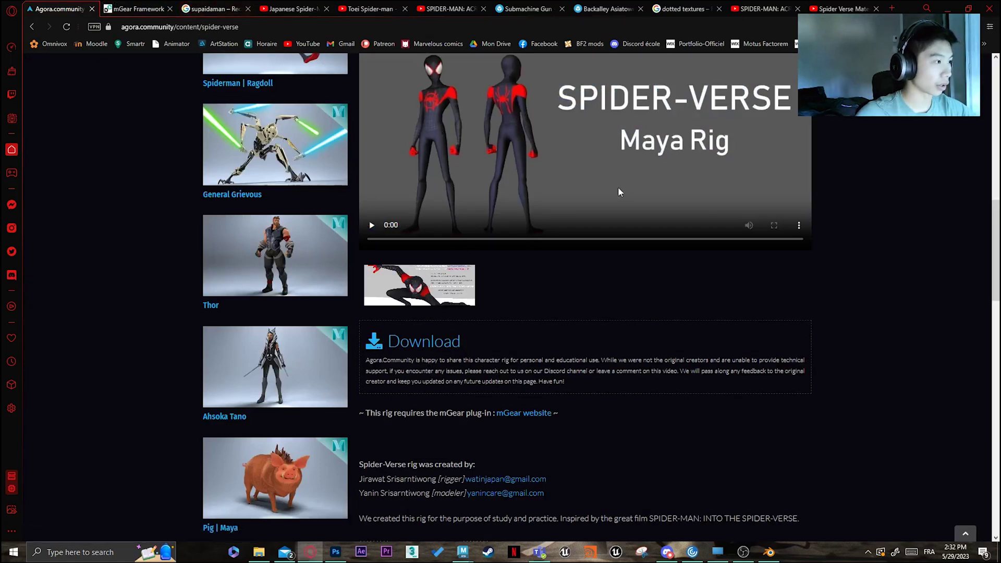
pyautogui.click(139, 8)
pyautogui.click(79, 7)
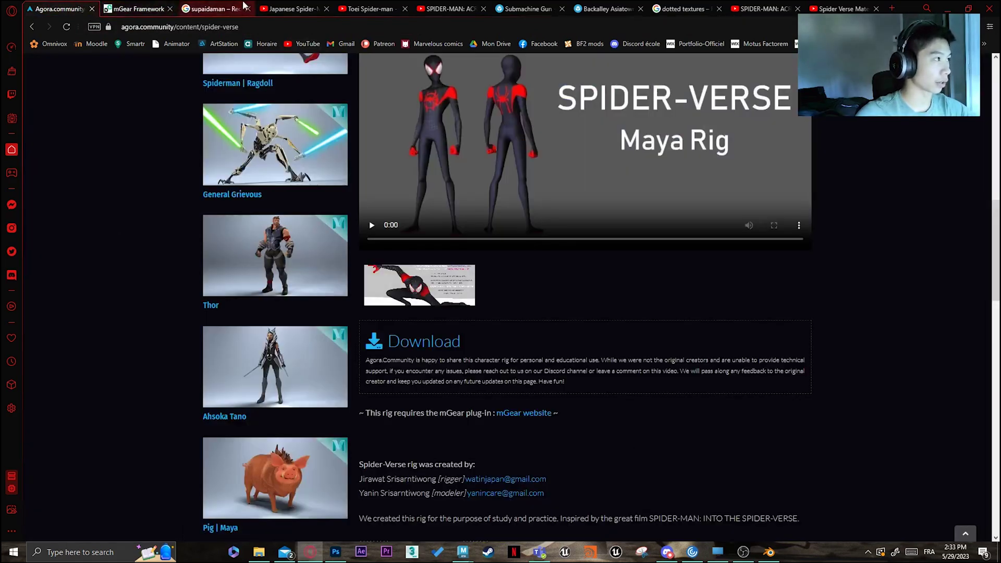
# View the supaidaman reference images, switch to the SpiderVerse_supaidamanmb scene in Maya and inspect the retextured rig
pyautogui.click(213, 9)
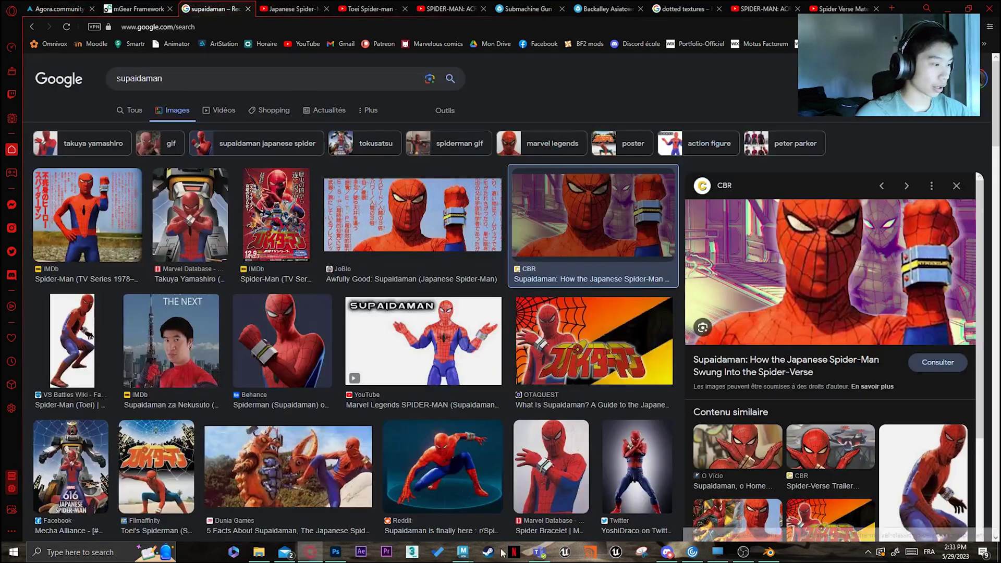
pyautogui.moveTo(462, 552)
pyautogui.click(399, 513)
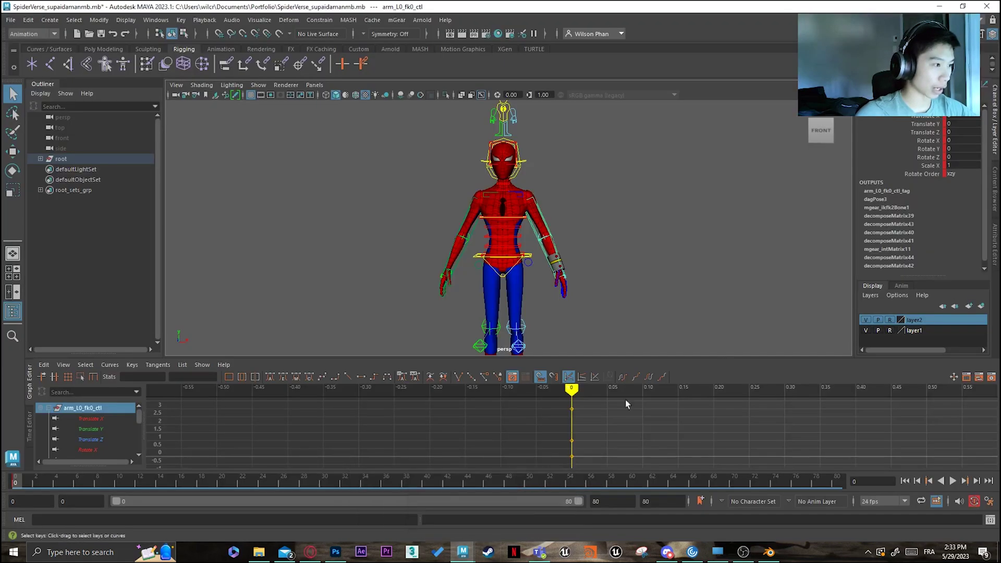
pyautogui.scroll(-3, 573, 265)
pyautogui.scroll(5, 576, 268)
pyautogui.scroll(-4, 577, 271)
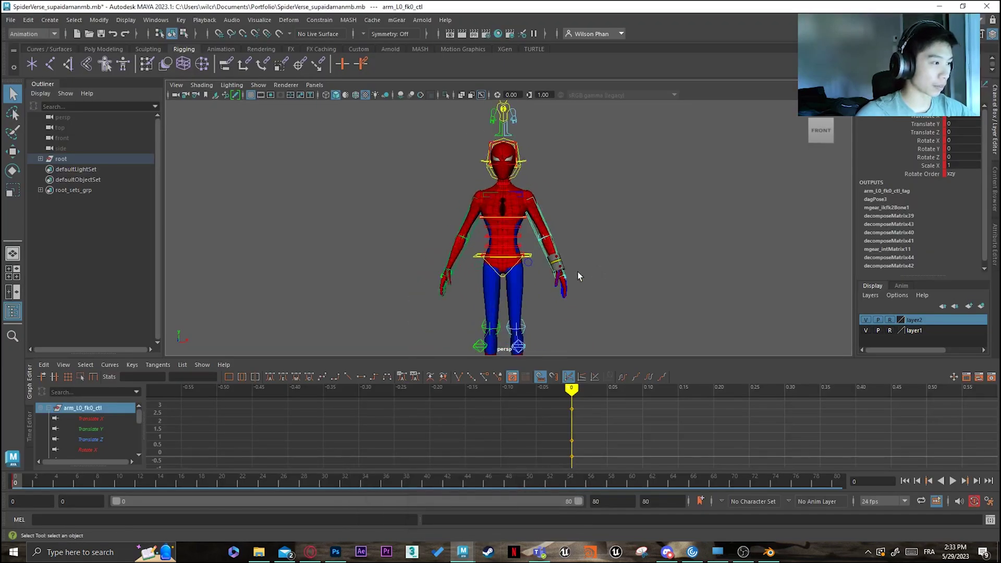
pyautogui.scroll(1, 599, 272)
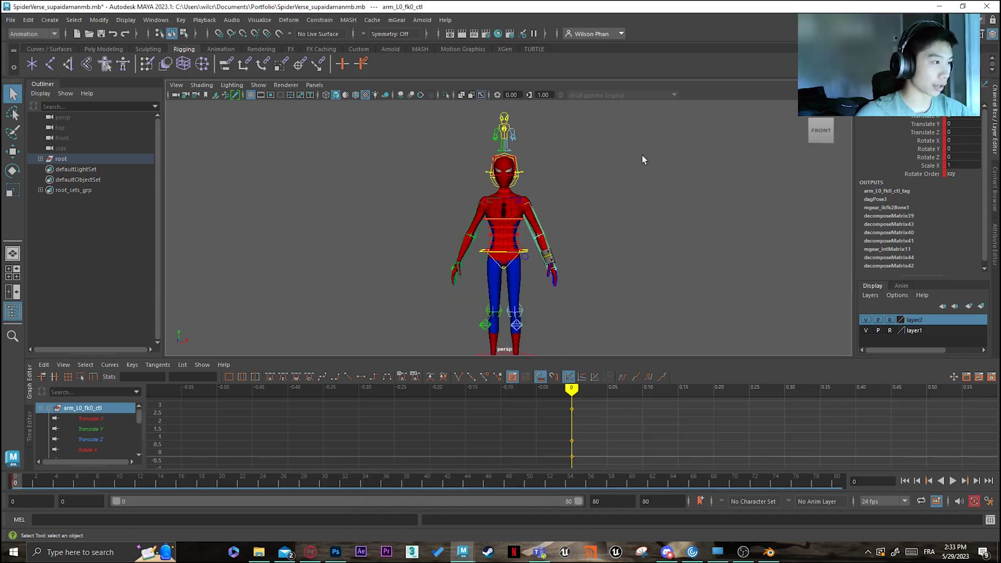
# Return to the supaidaman image results in the browser and preview the IMDb Spider-Man (TV Series 1978–1979) picture
pyautogui.click(941, 6)
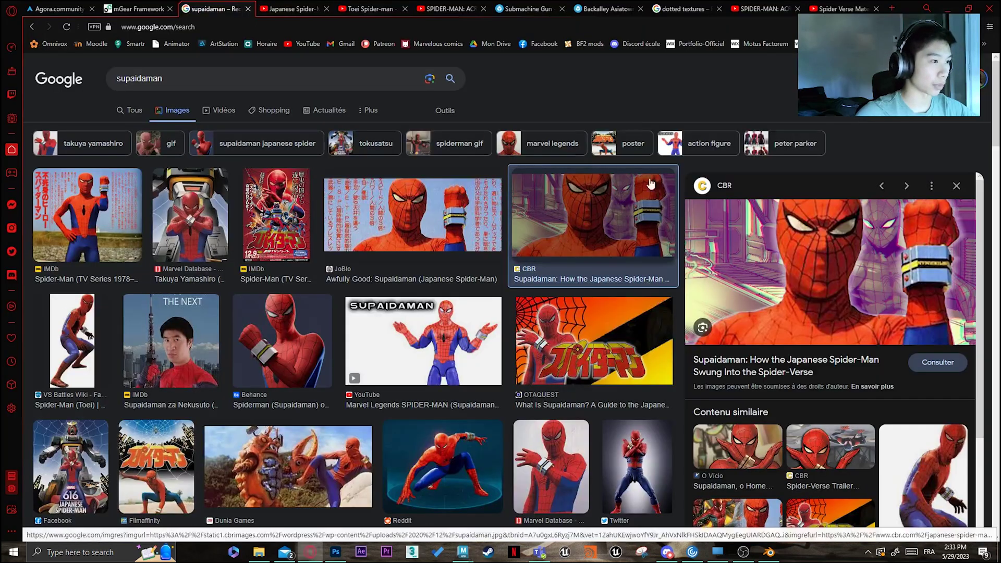
pyautogui.scroll(-2, 129, 270)
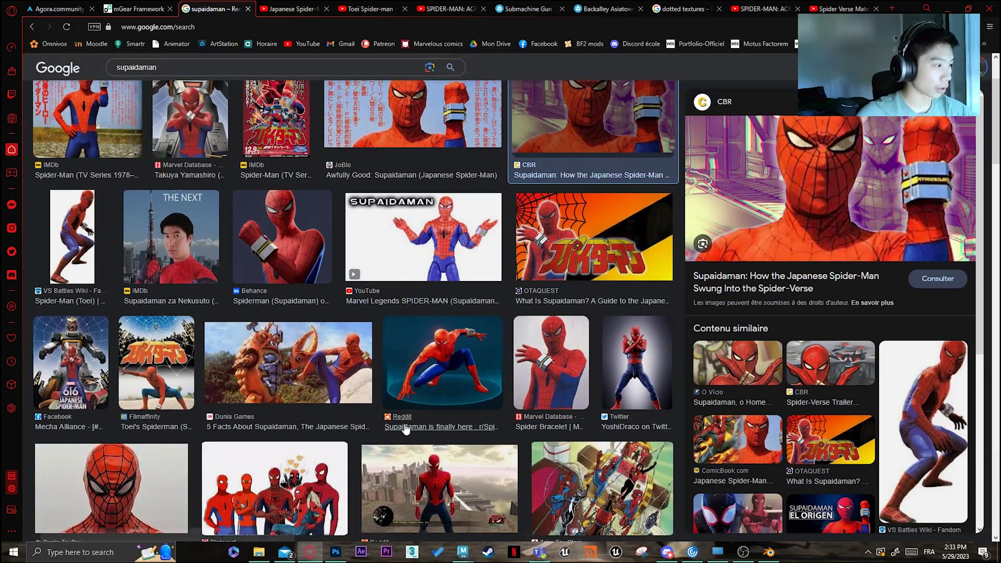
pyautogui.scroll(2, 326, 295)
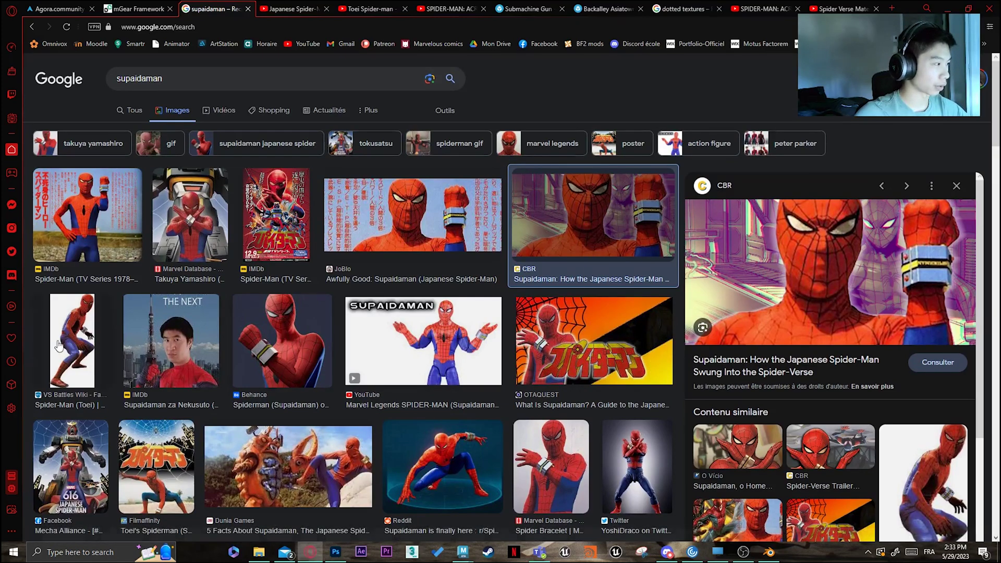
pyautogui.click(87, 224)
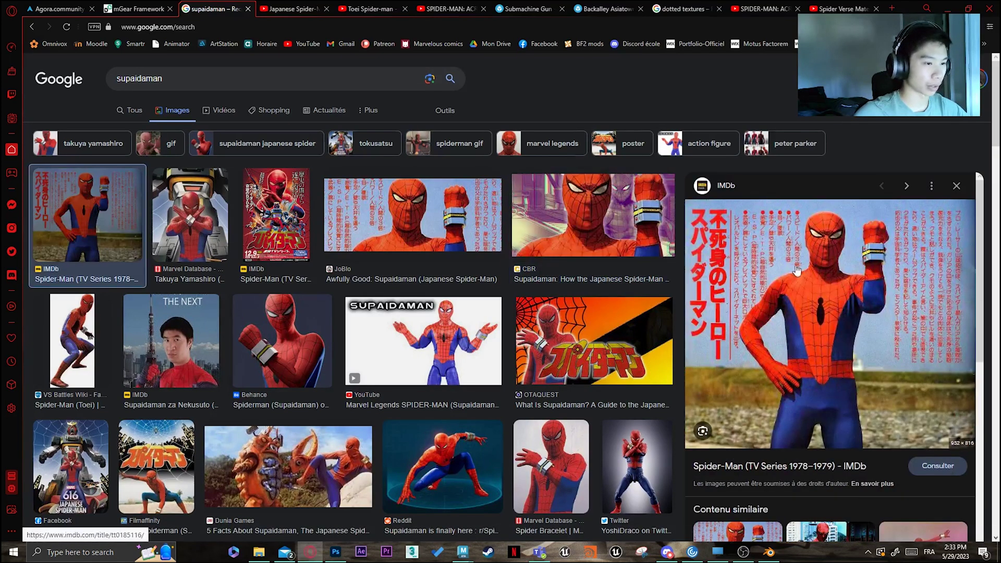
# Switch to the SpiderVerse_supaidamanmb scene in Maya and examine the suit's web texture, chest spider and wrist bracelet from front and side
pyautogui.moveTo(462, 551)
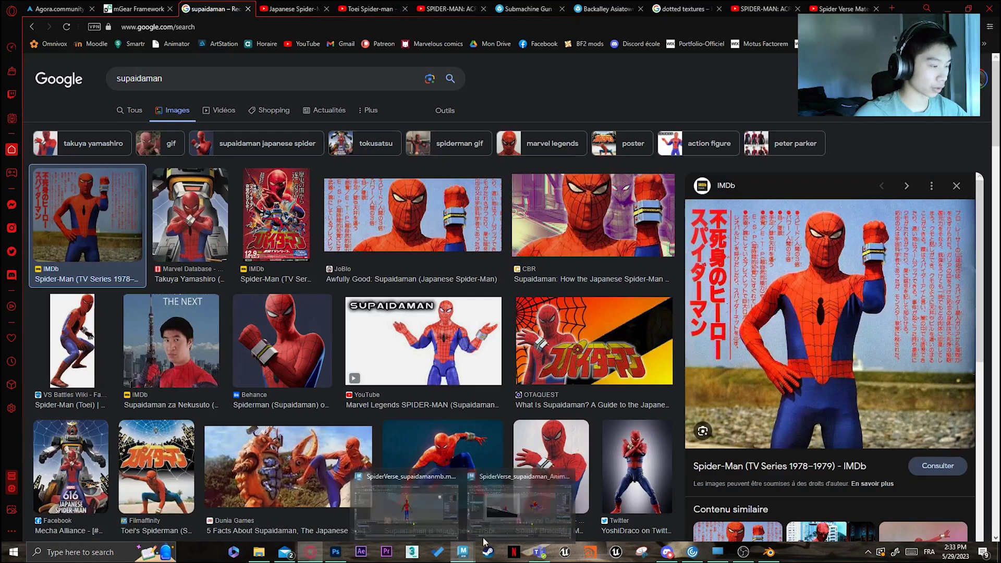
pyautogui.click(436, 509)
pyautogui.scroll(7, 530, 238)
pyautogui.scroll(-7, 649, 267)
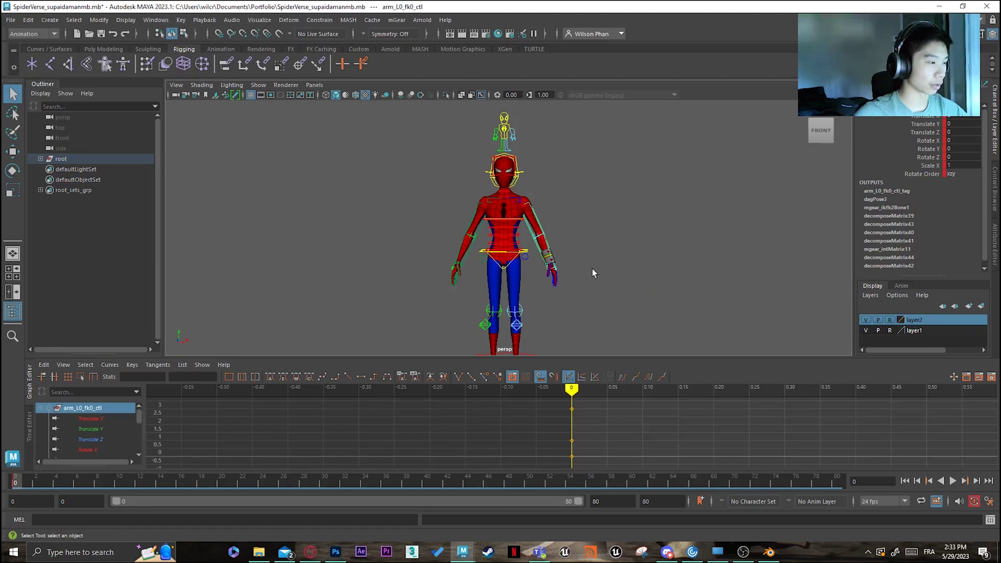
pyautogui.scroll(4, 578, 219)
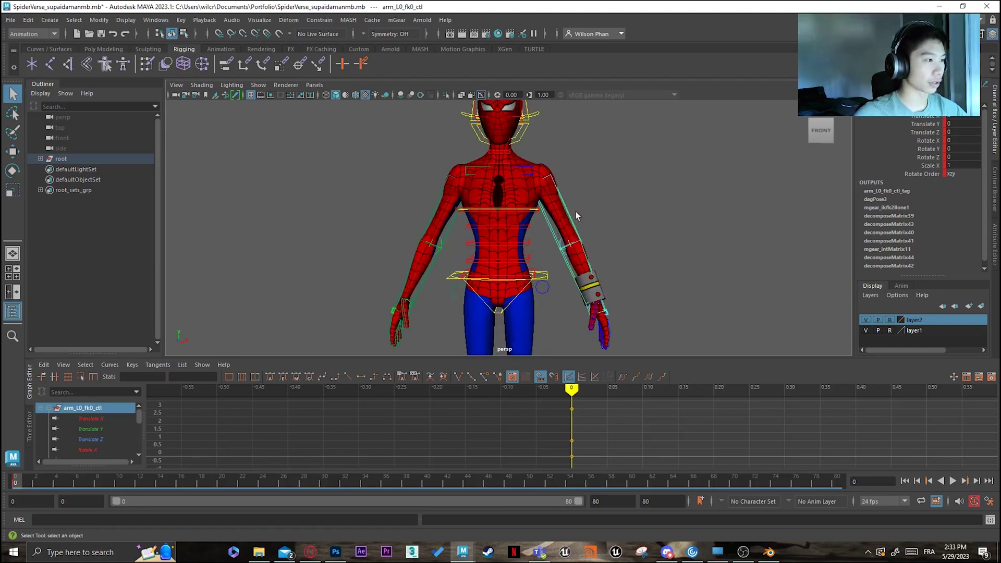
pyautogui.scroll(-4, 538, 218)
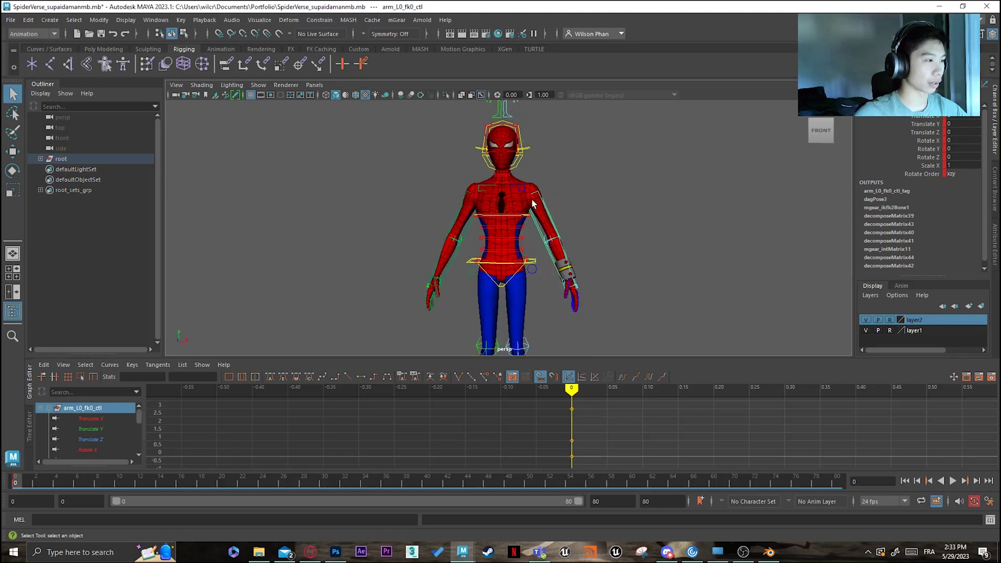
pyautogui.scroll(3, 521, 201)
pyautogui.scroll(-3, 505, 199)
pyautogui.scroll(4, 523, 188)
pyautogui.scroll(-2, 530, 198)
pyautogui.scroll(-3, 489, 171)
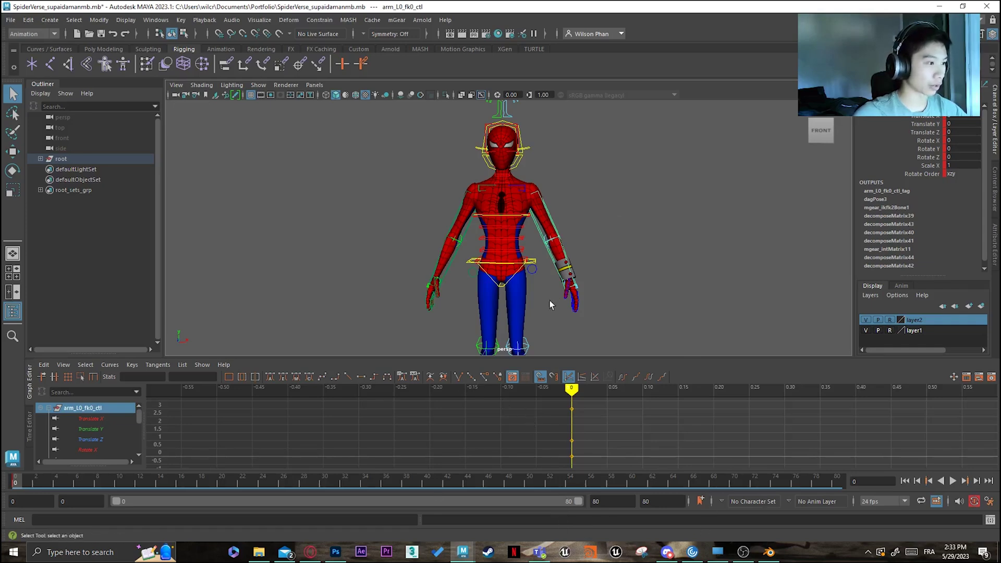
pyautogui.scroll(2, 713, 286)
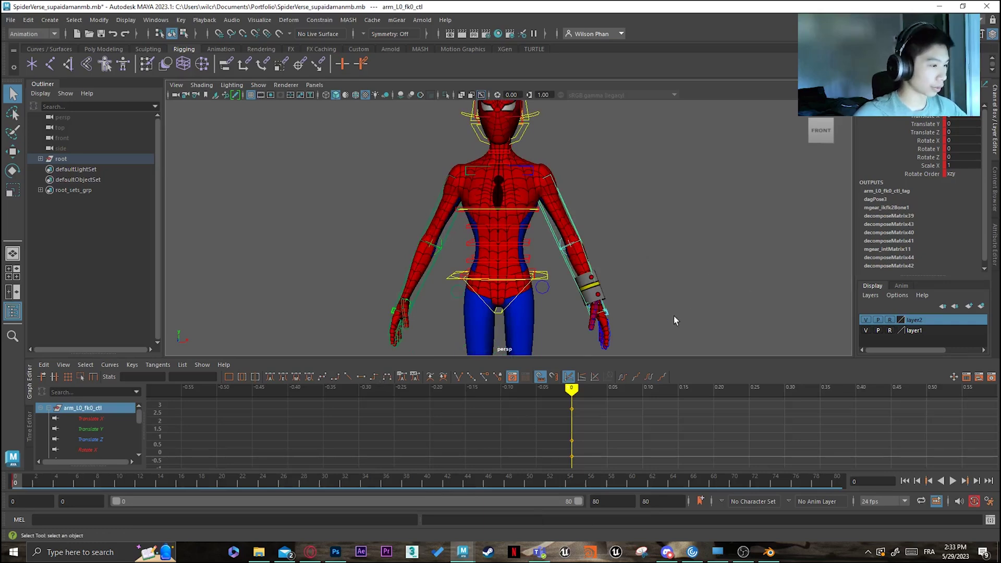
pyautogui.keyDown('alt'); pyautogui.moveTo(673, 316); pyautogui.dragTo(567, 298); pyautogui.keyUp('alt')
# Recheck the full-body reference photo in the browser, then compare it with the Maya rig's blue side areas and front view
pyautogui.click(310, 551)
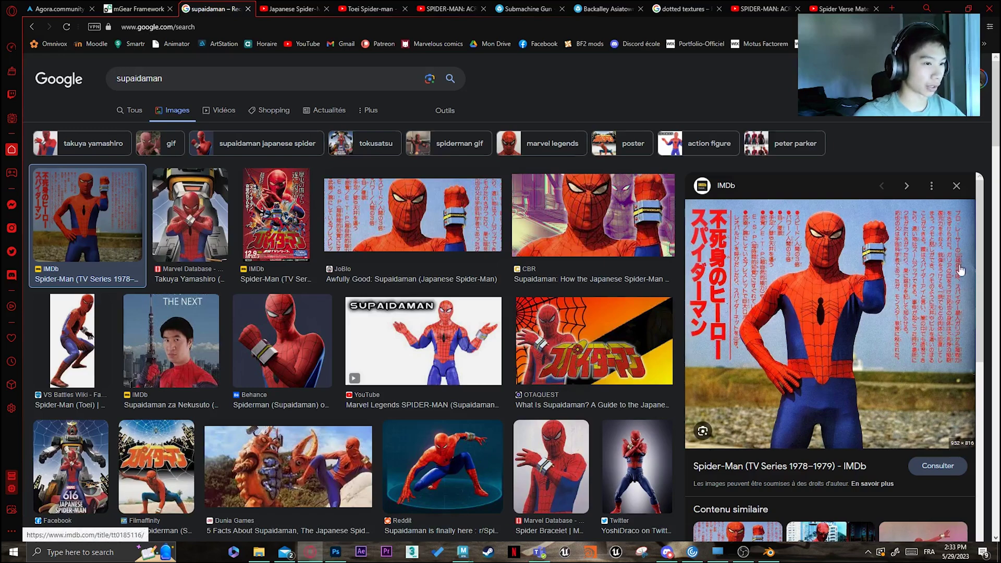
pyautogui.hotkey('alt', 'Tab')
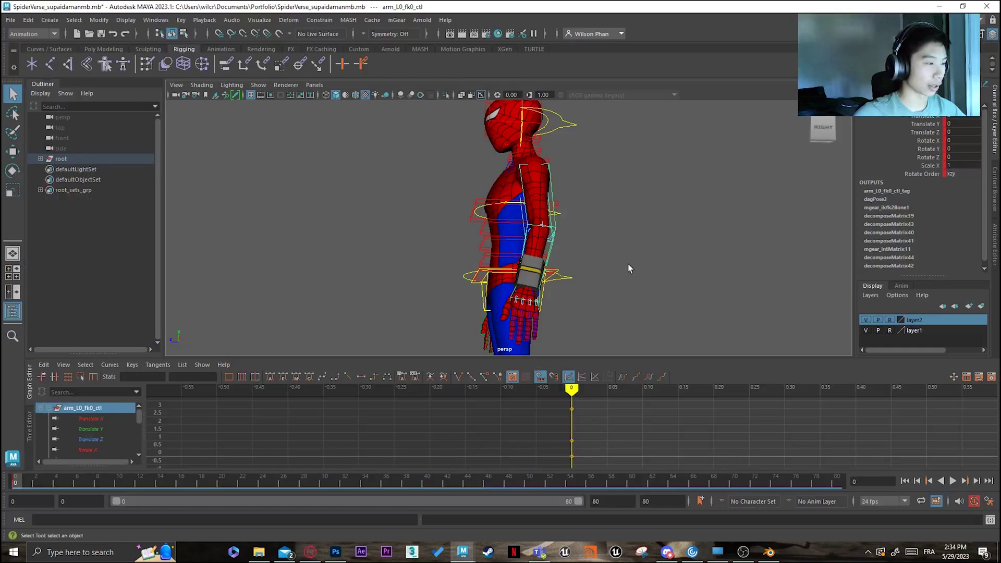
pyautogui.keyDown('alt'); pyautogui.moveTo(469, 280); pyautogui.dragTo(570, 292); pyautogui.keyUp('alt')
pyautogui.scroll(5, 667, 290)
pyautogui.scroll(-5, 666, 290)
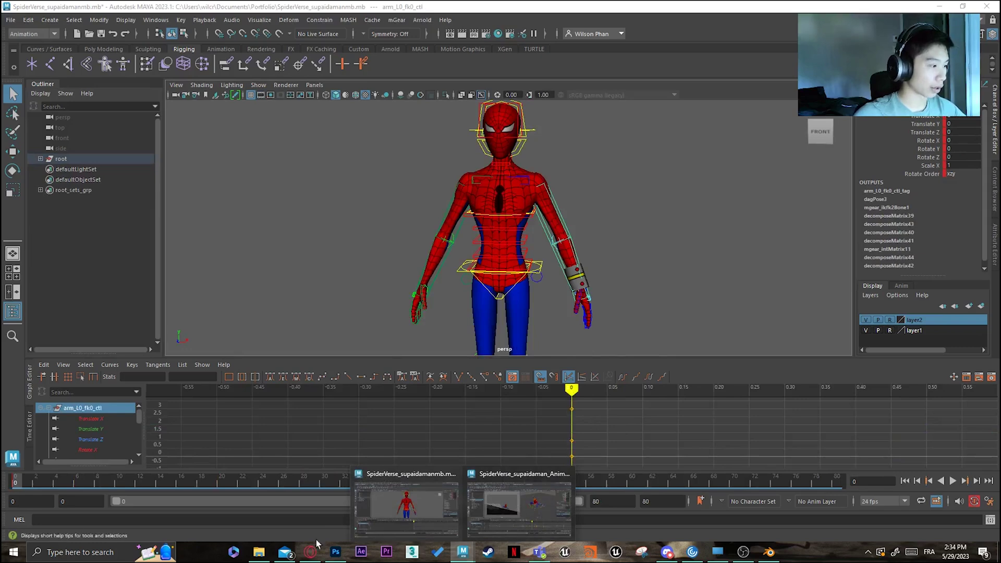
# Switch to the browser, replay the Japanese Spider-Man (1978) opening video and pause it on the silhouette shot at 0:08
pyautogui.click(311, 552)
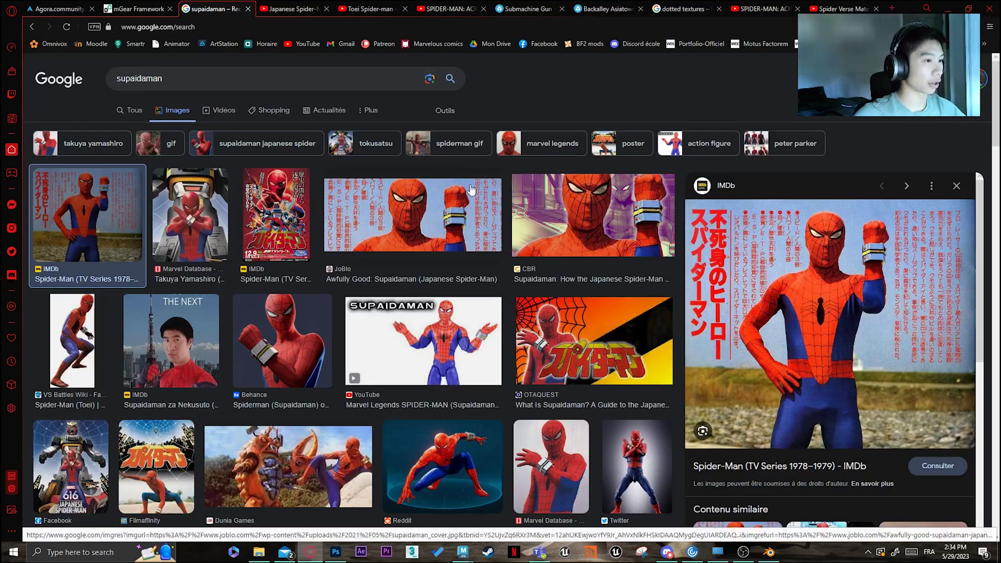
pyautogui.click(292, 9)
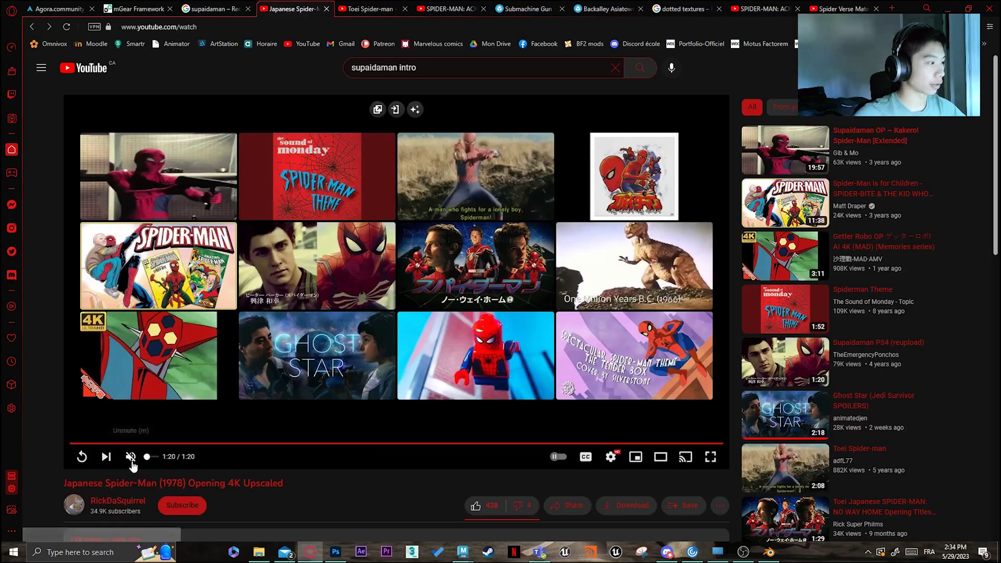
pyautogui.click(82, 456)
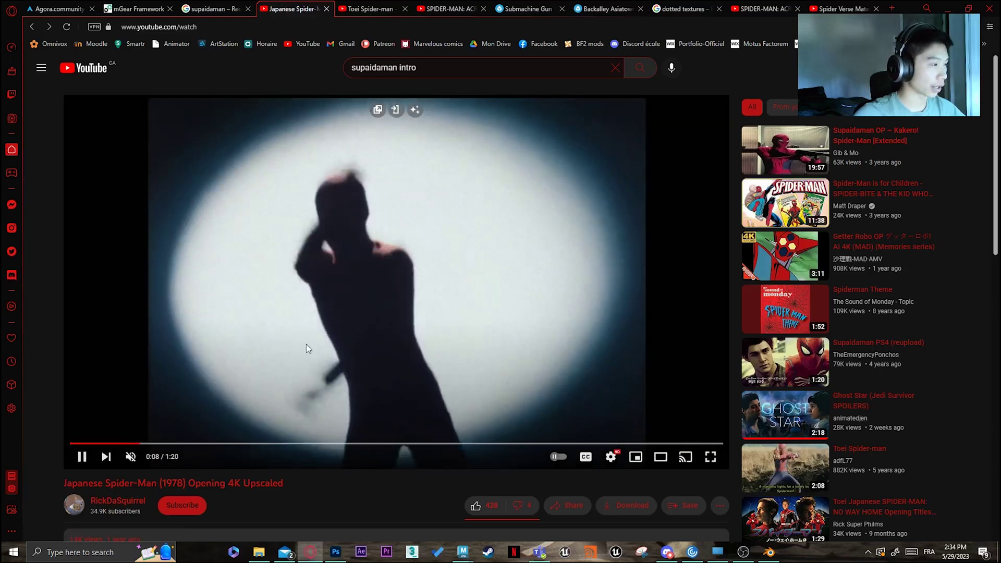
pyautogui.click(454, 300)
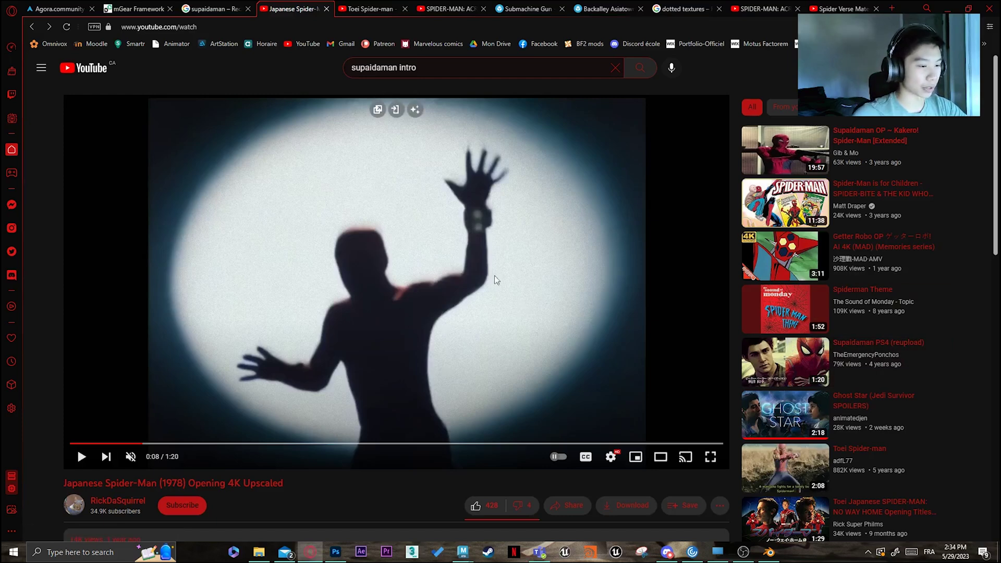
# Switch to the SpiderVerse_supaidaman_Animation_on_2 scene in Maya and scrub through the character animation
pyautogui.moveTo(462, 552)
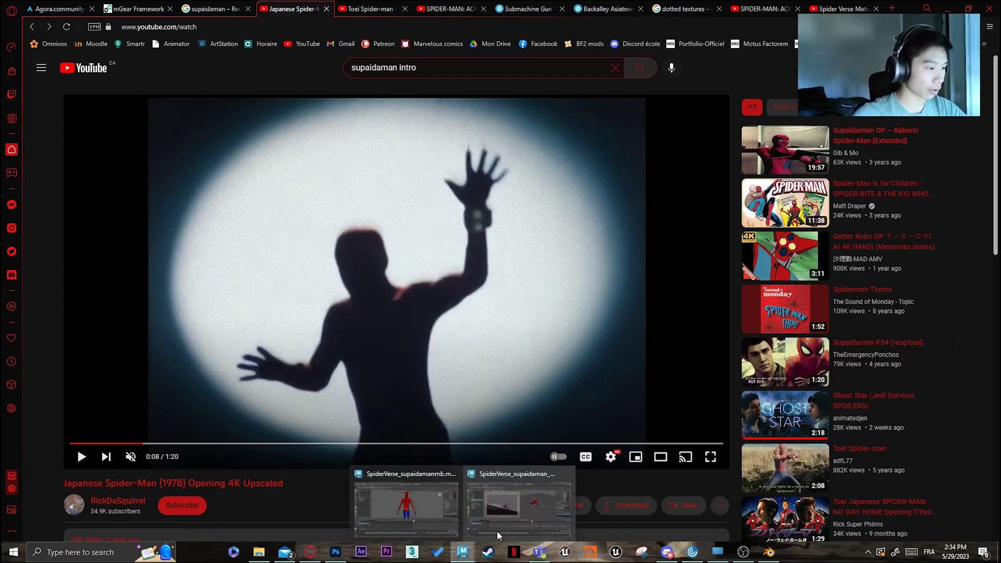
pyautogui.click(517, 512)
pyautogui.moveTo(255, 402); pyautogui.dragTo(308, 409)
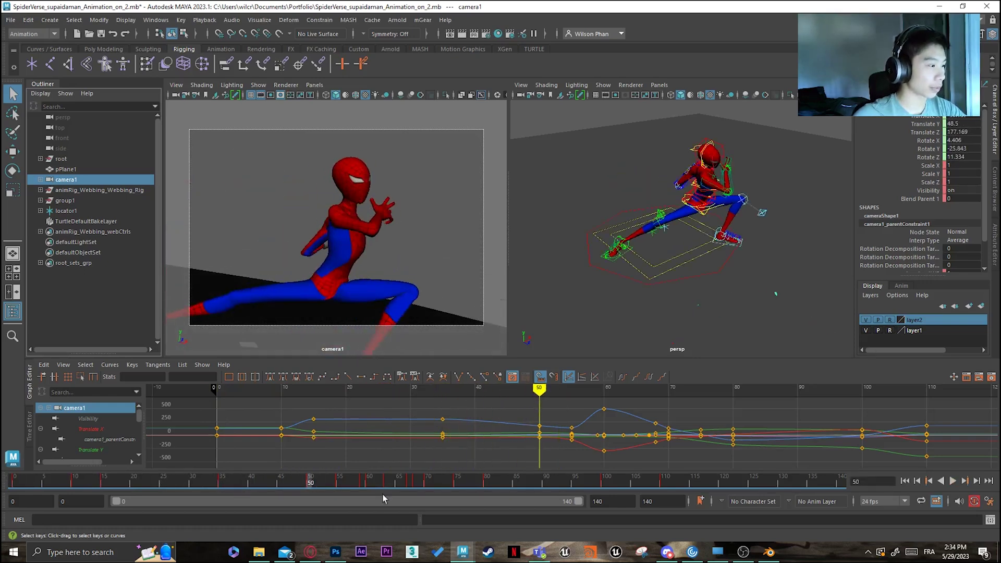
# Compare the title shot of the 1978 opening video in the browser with the animation scene in Maya
pyautogui.click(310, 551)
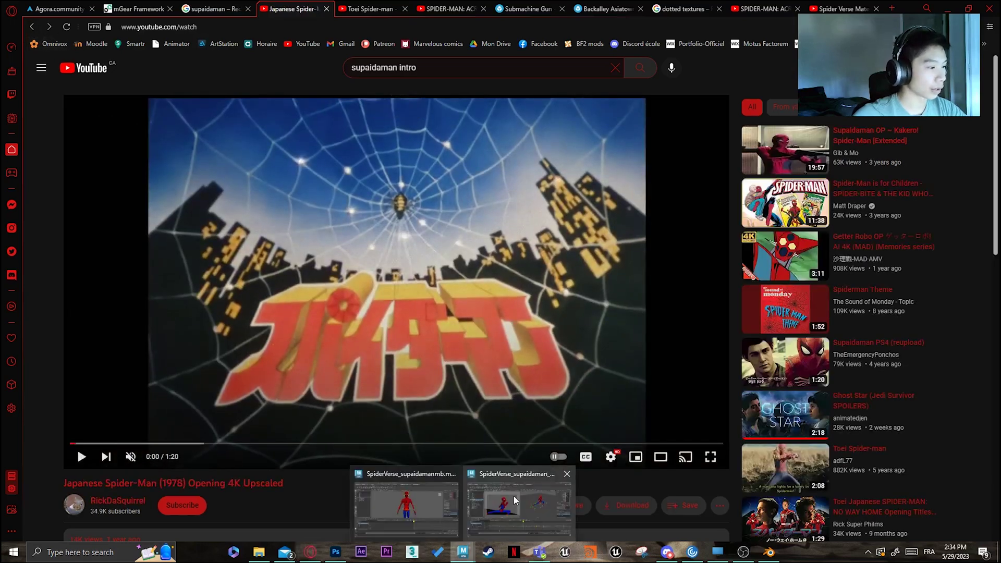
pyautogui.click(538, 511)
pyautogui.click(310, 552)
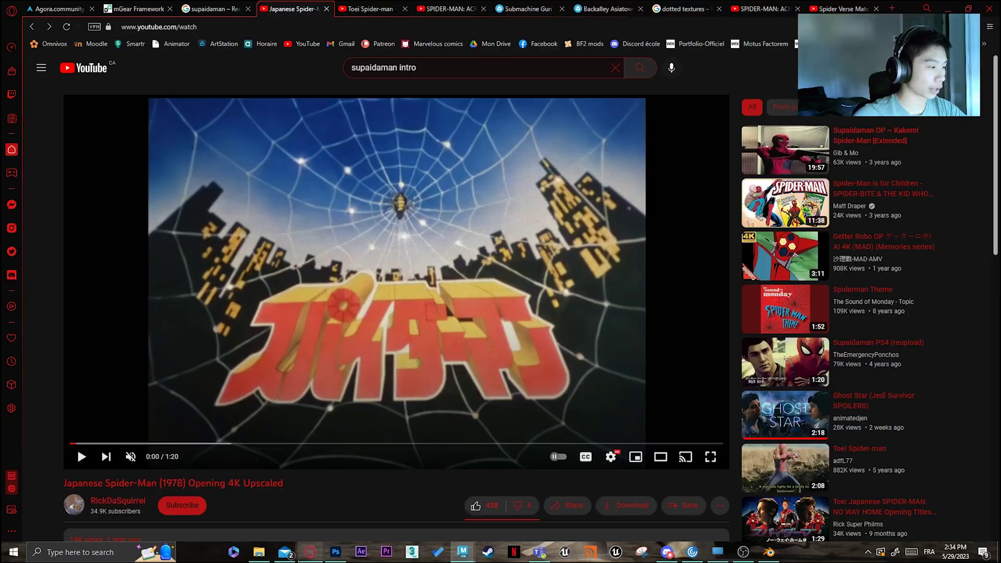
# Browse the Sketchfab search results for gun models
pyautogui.click(527, 9)
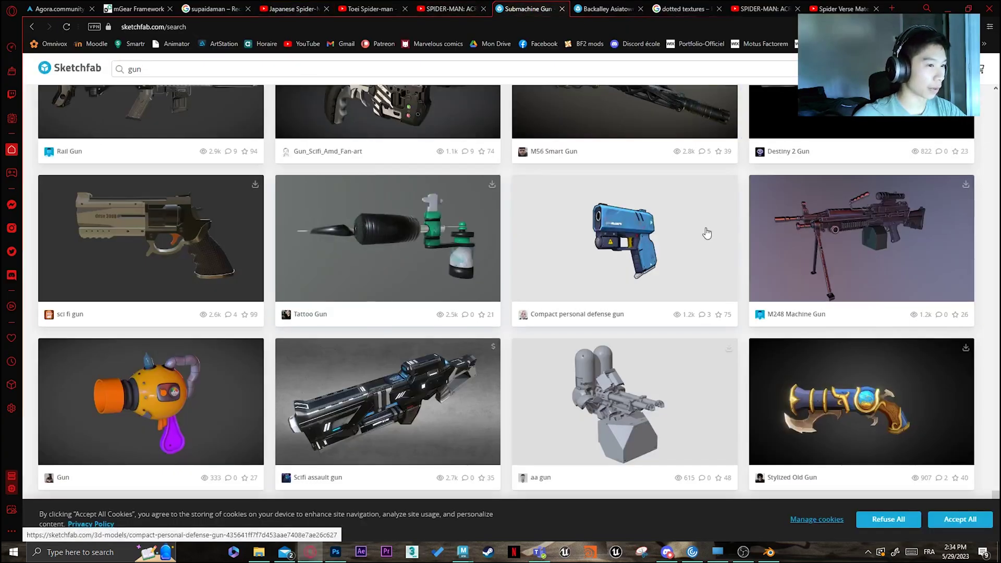
pyautogui.scroll(-8, 693, 312)
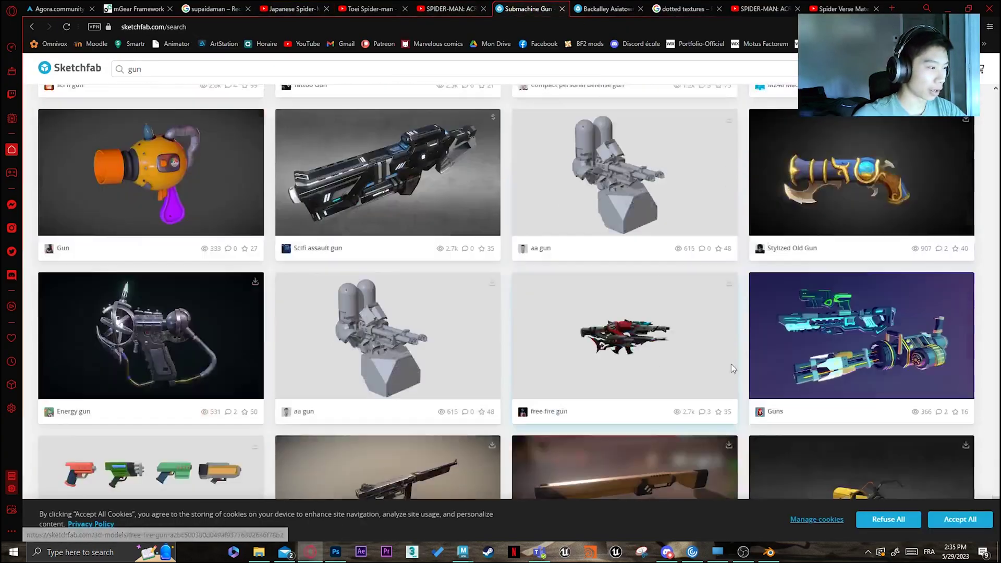
pyautogui.scroll(-4, 692, 302)
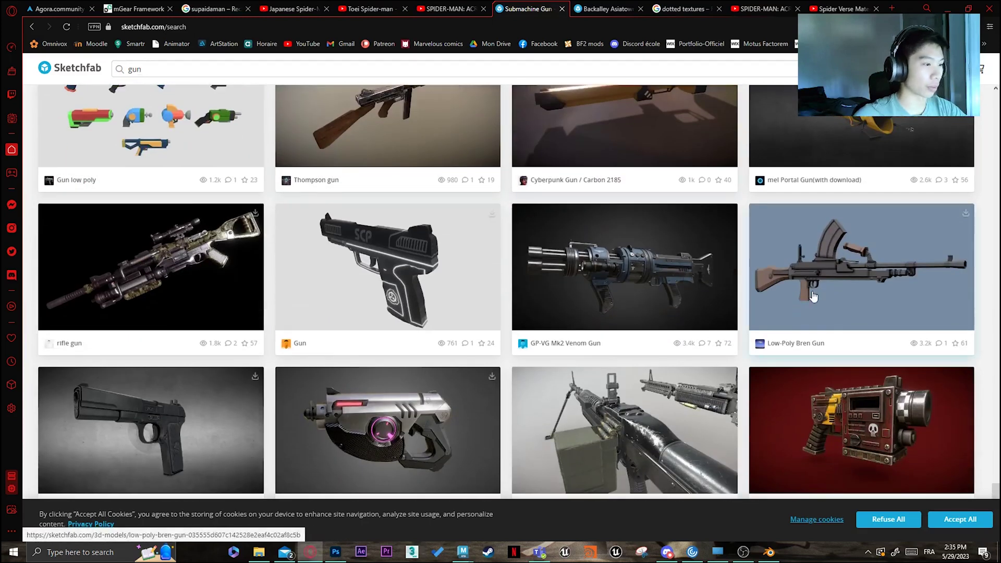
# Switch to the SpiderVerse_supaidaman_Animation_on_2 scene in Maya and scrub the animation from frame 50 to frame 61
pyautogui.scroll(1, 670, 409)
pyautogui.click(371, 9)
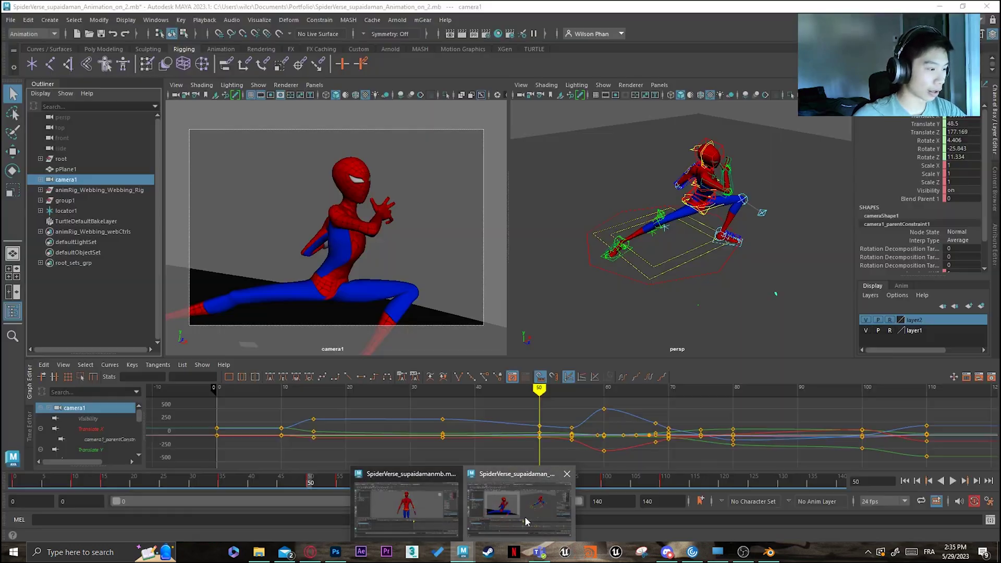
pyautogui.click(524, 516)
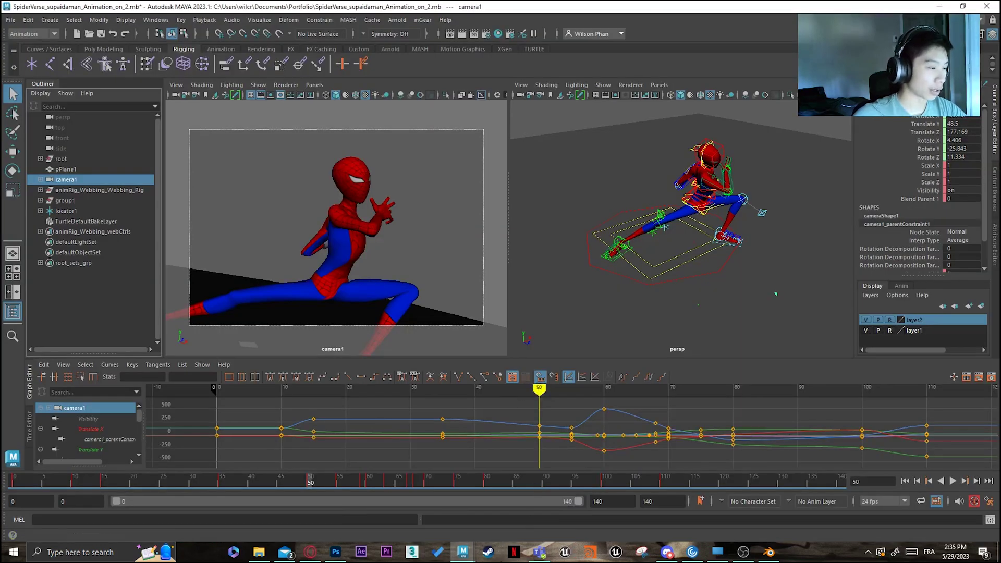
pyautogui.hotkey('alt', 'v')
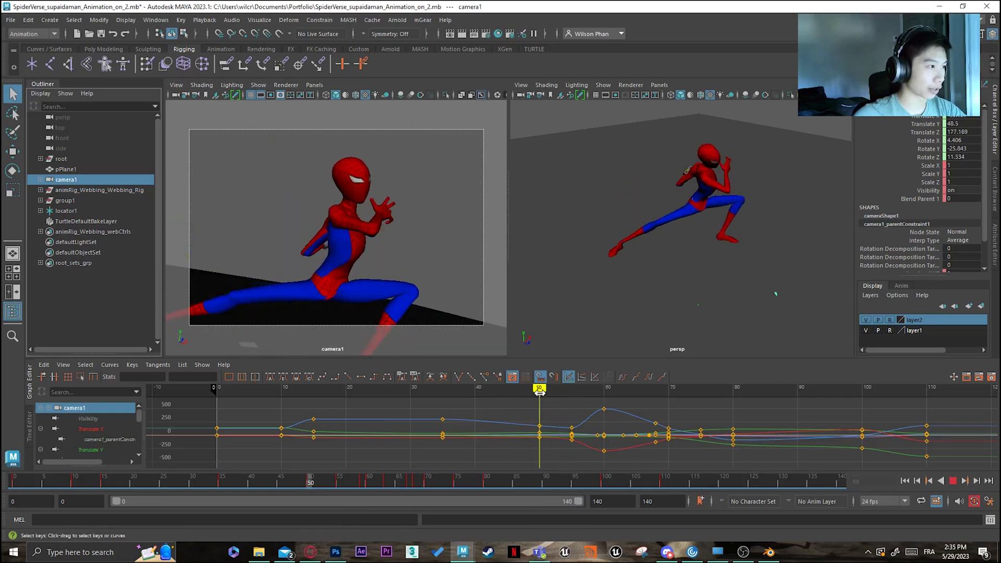
pyautogui.moveTo(566, 389)
pyautogui.mouseDown()
pyautogui.moveTo(458, 389)
pyautogui.moveTo(536, 389)
pyautogui.mouseUp()
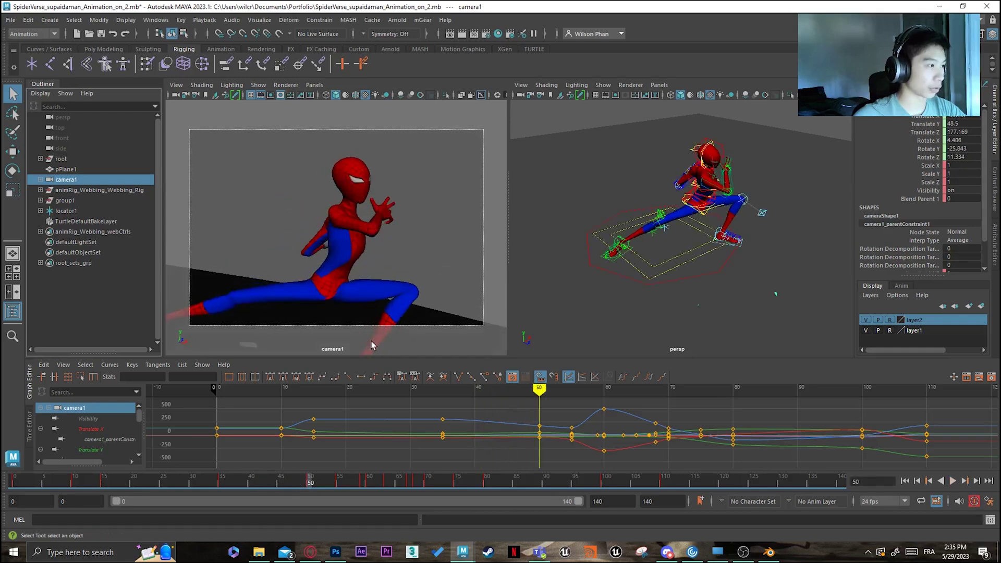
pyautogui.moveTo(502, 402); pyautogui.dragTo(564, 402)
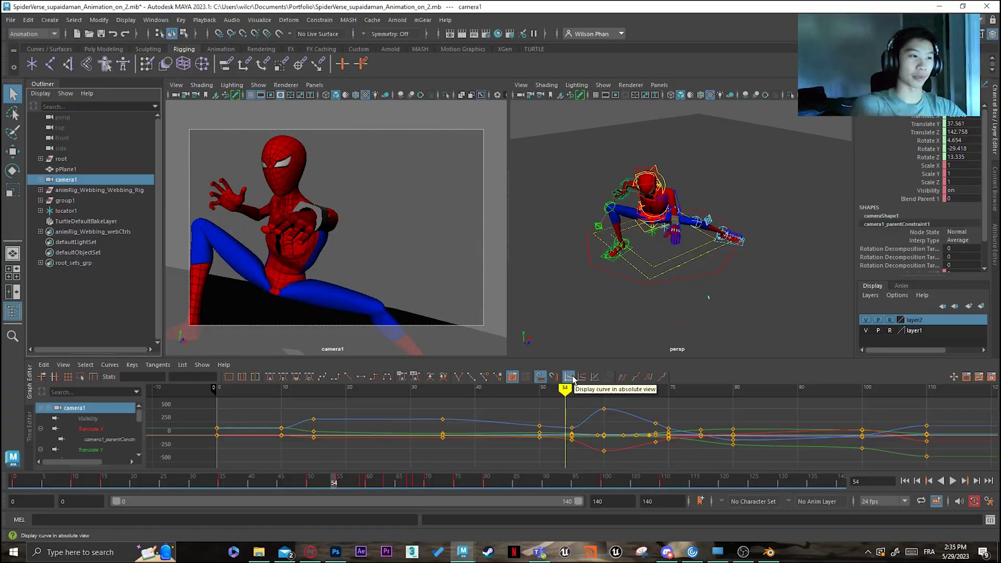
pyautogui.hotkey('alt', 'v')
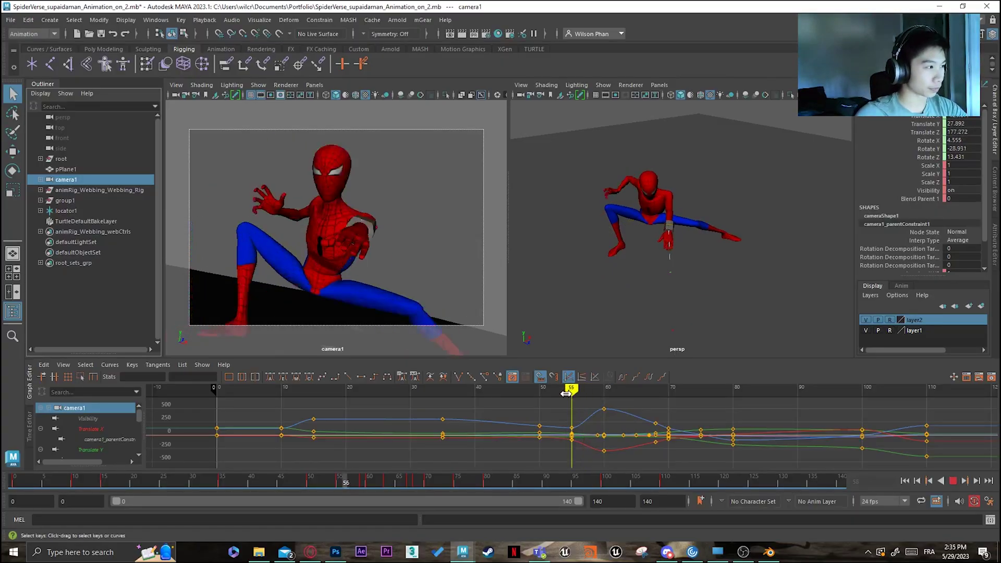
pyautogui.moveTo(566, 395)
pyautogui.mouseDown()
pyautogui.moveTo(565, 408)
pyautogui.moveTo(616, 418)
pyautogui.moveTo(591, 422)
pyautogui.moveTo(625, 421)
pyautogui.moveTo(610, 417)
pyautogui.mouseUp()
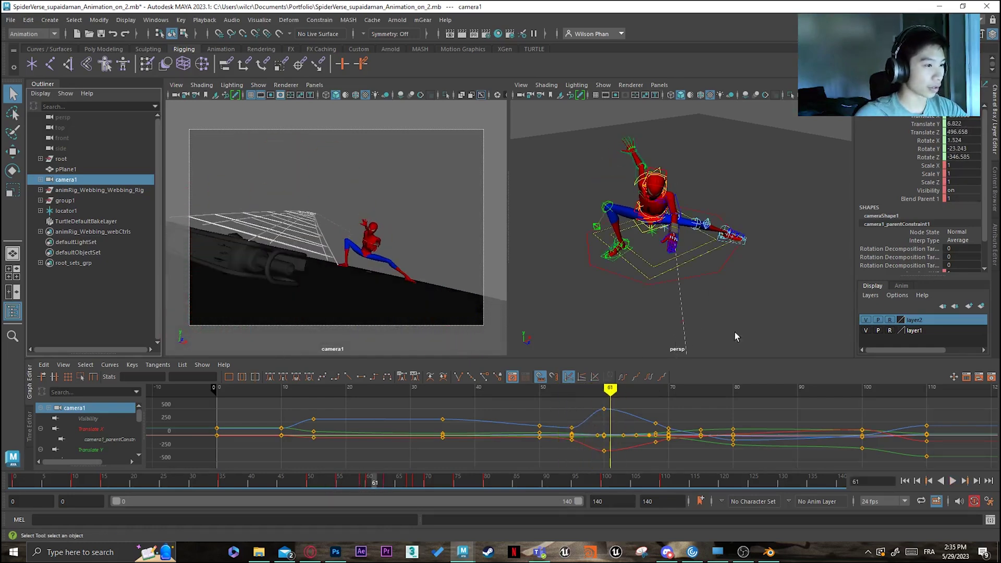
# Switch to the browser and look through the open reference pages for the web rig source
pyautogui.click(310, 552)
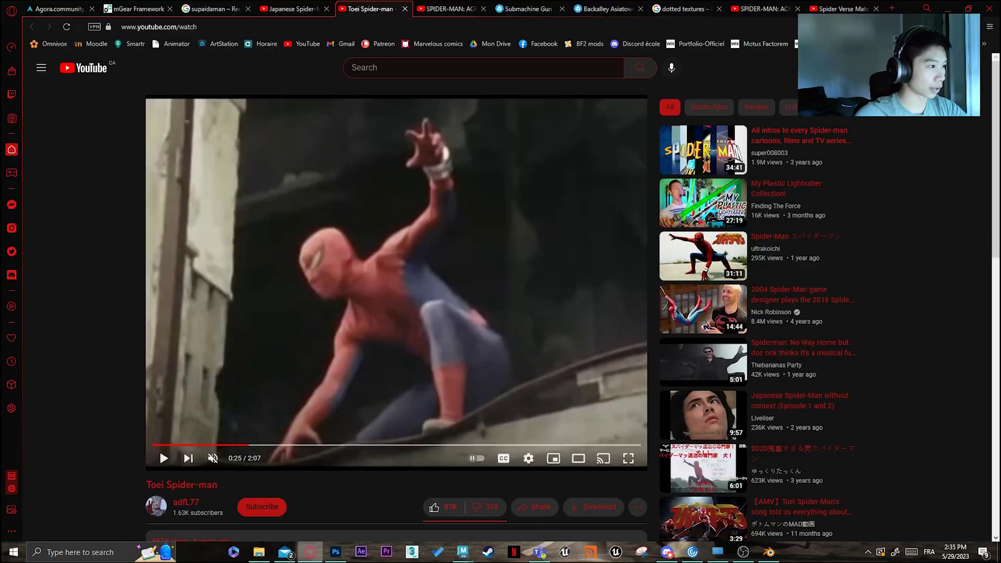
pyautogui.click(606, 8)
pyautogui.click(460, 7)
pyautogui.click(763, 9)
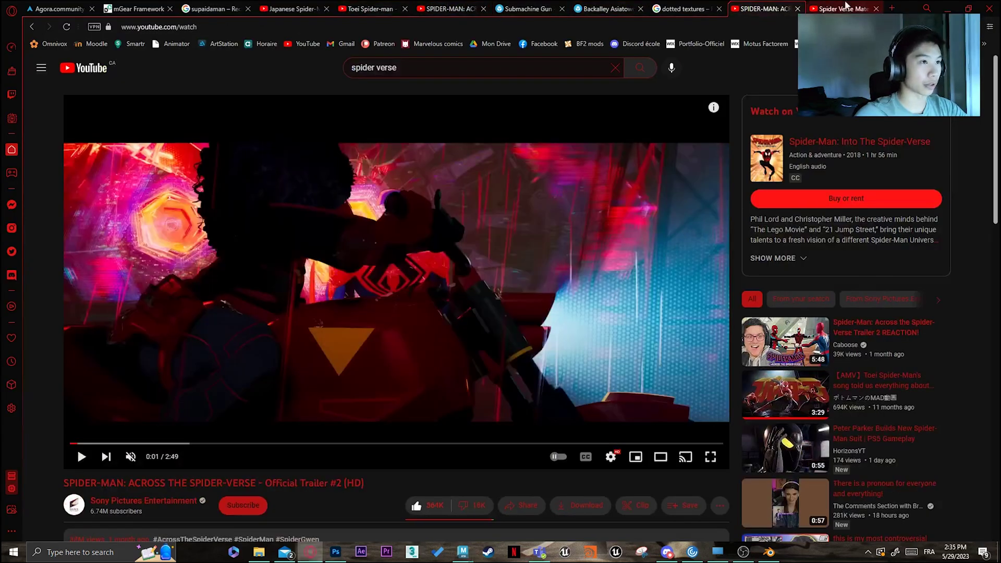
pyautogui.click(836, 9)
pyautogui.click(138, 7)
pyautogui.click(299, 12)
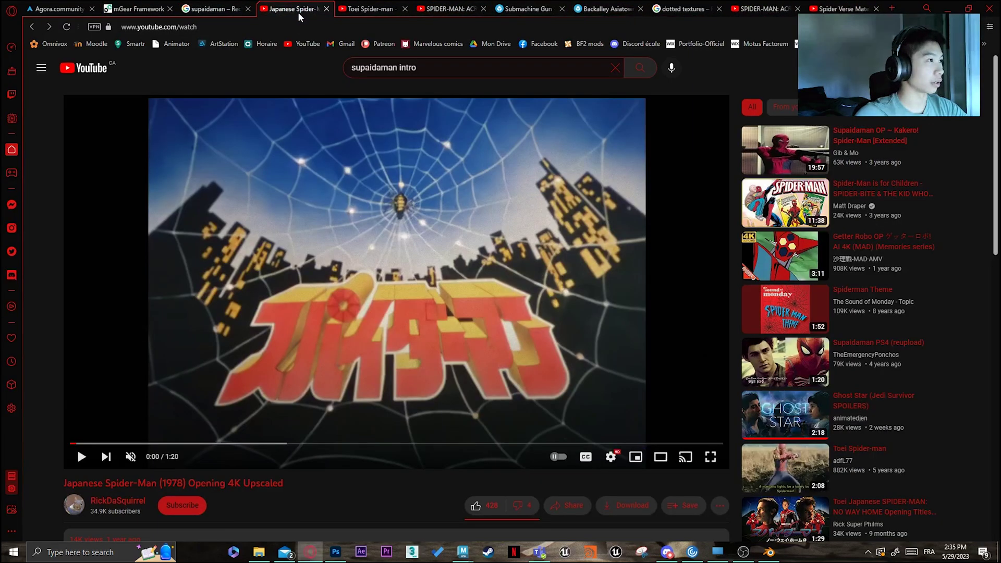
# Search the web for "web rig" in a new tab and open the CG3DANKFUN Spiderman Web Rig page
pyautogui.click(892, 9)
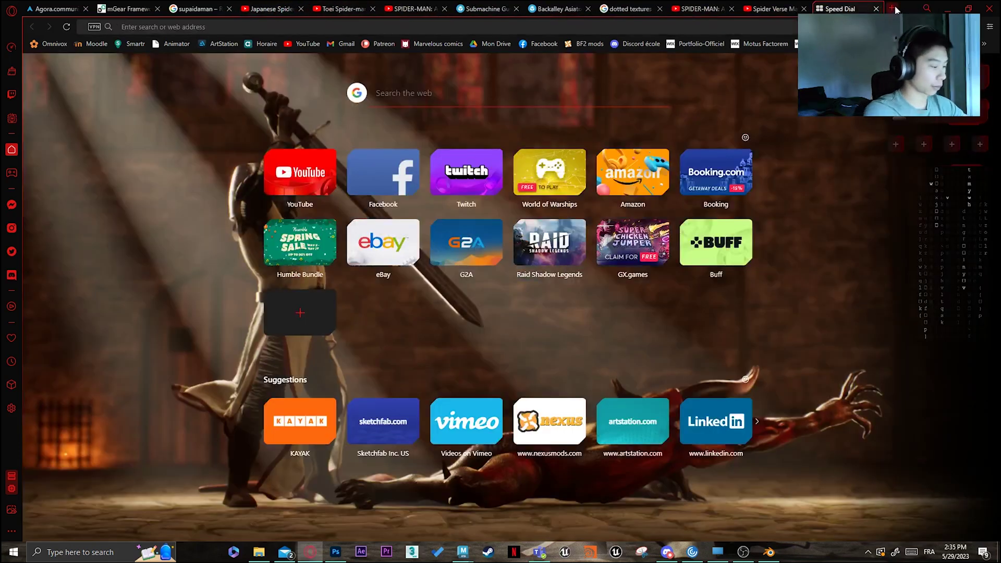
pyautogui.write('web rig')
pyautogui.press('Return')
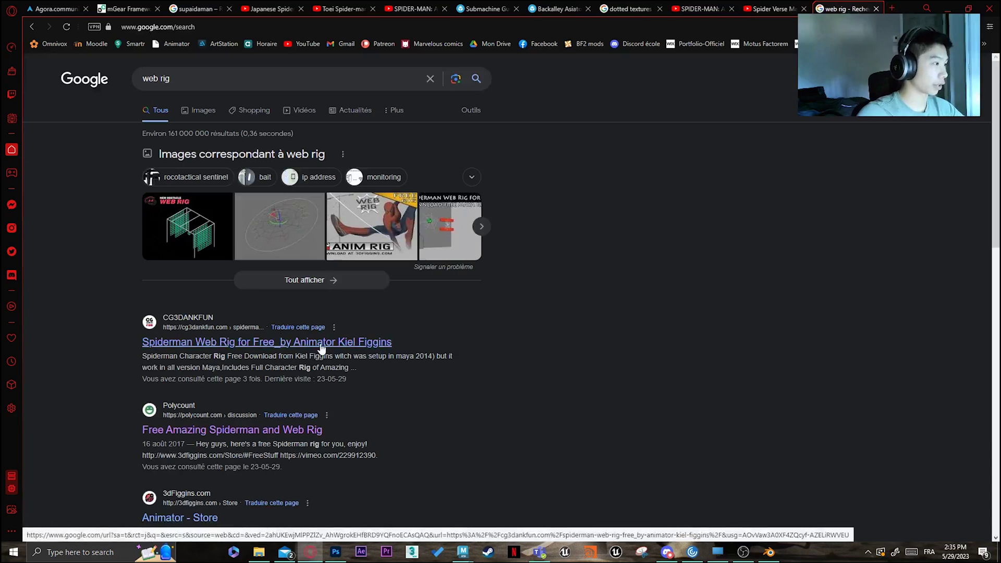
pyautogui.click(384, 341)
pyautogui.scroll(-8, 365, 313)
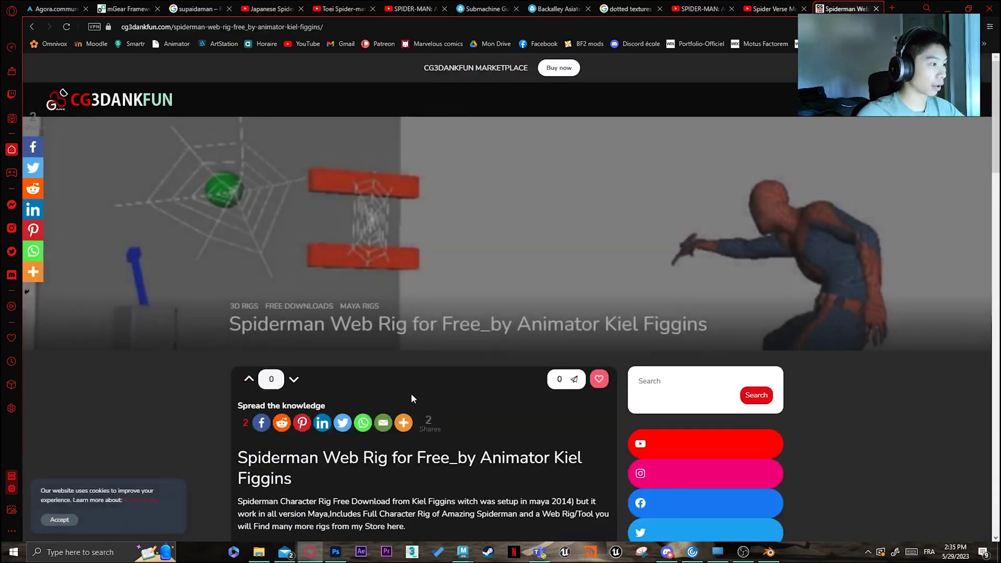
pyautogui.scroll(-3, 326, 291)
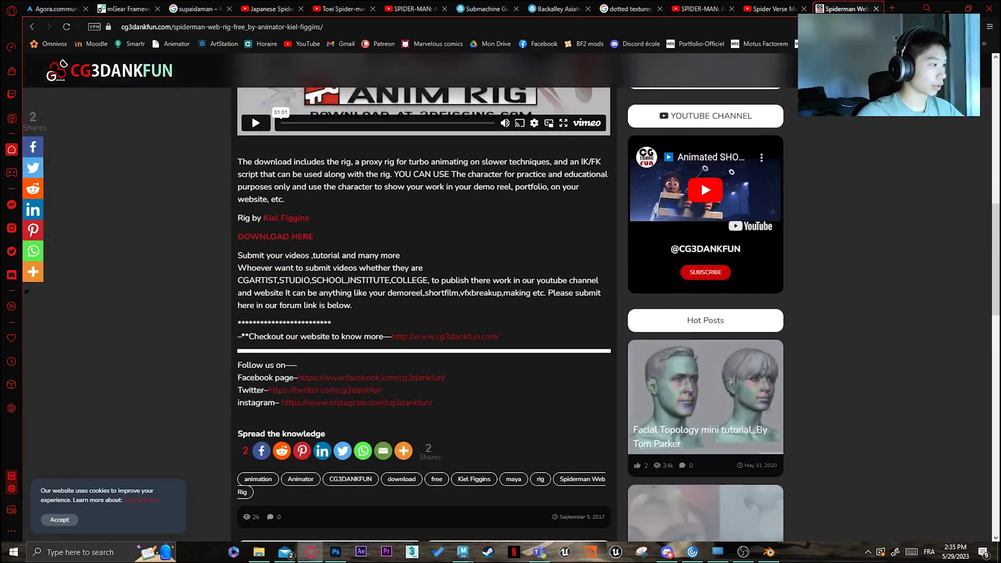
# Follow the web rig's download link to the author's store and go to its Animation Rigs section
pyautogui.click(295, 239)
pyautogui.scroll(-15, 428, 368)
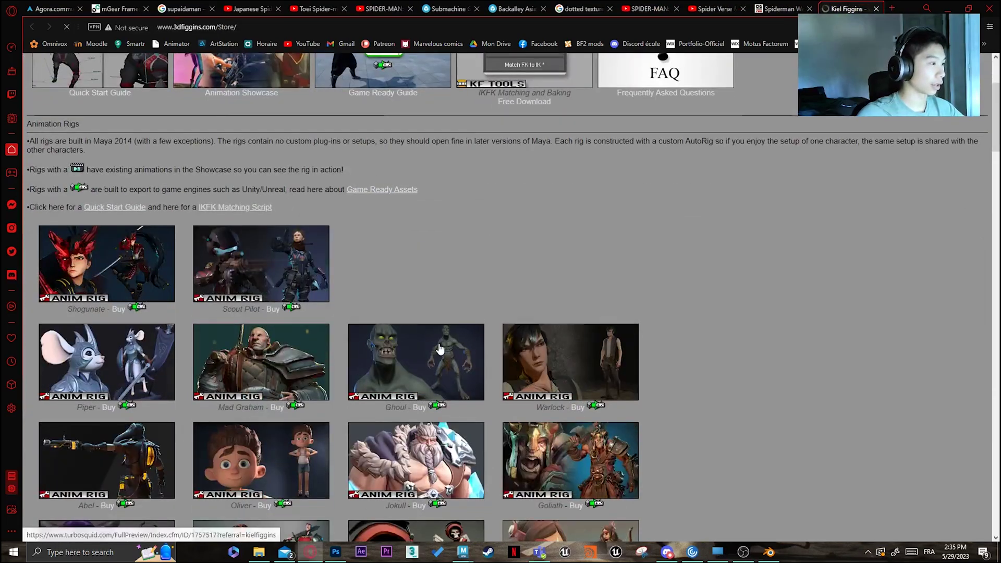
pyautogui.scroll(15, 429, 368)
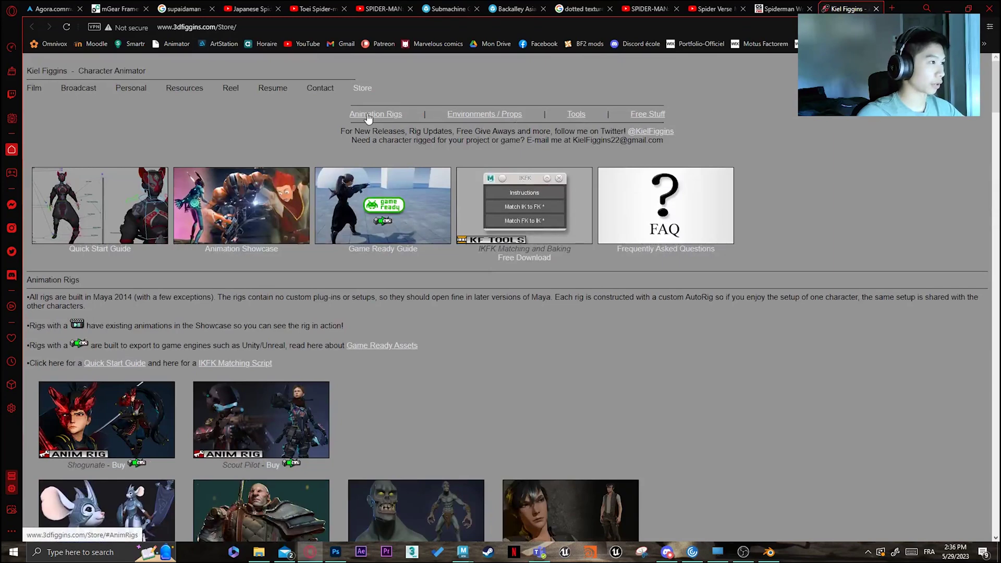
pyautogui.click(367, 115)
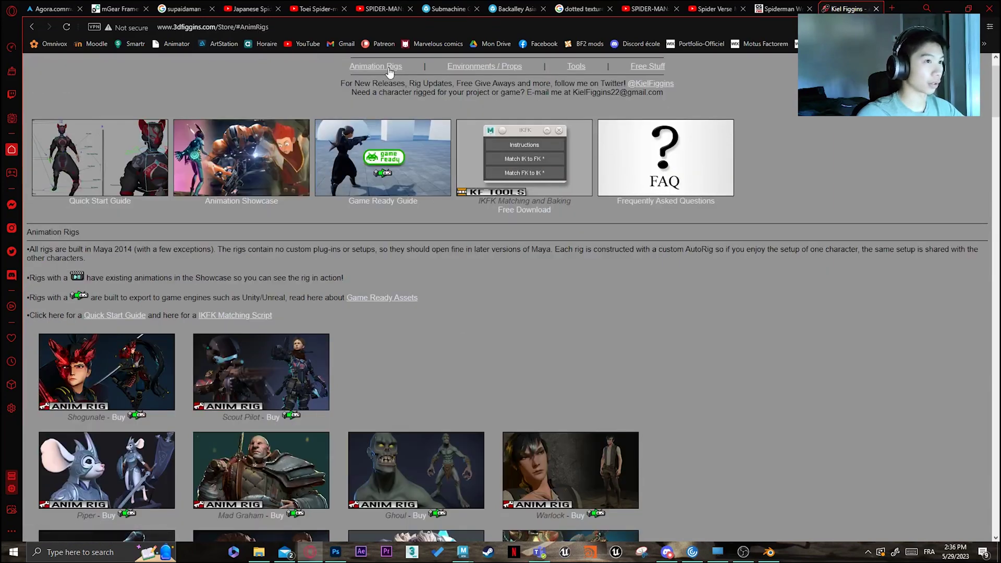
pyautogui.scroll(1, 137, 189)
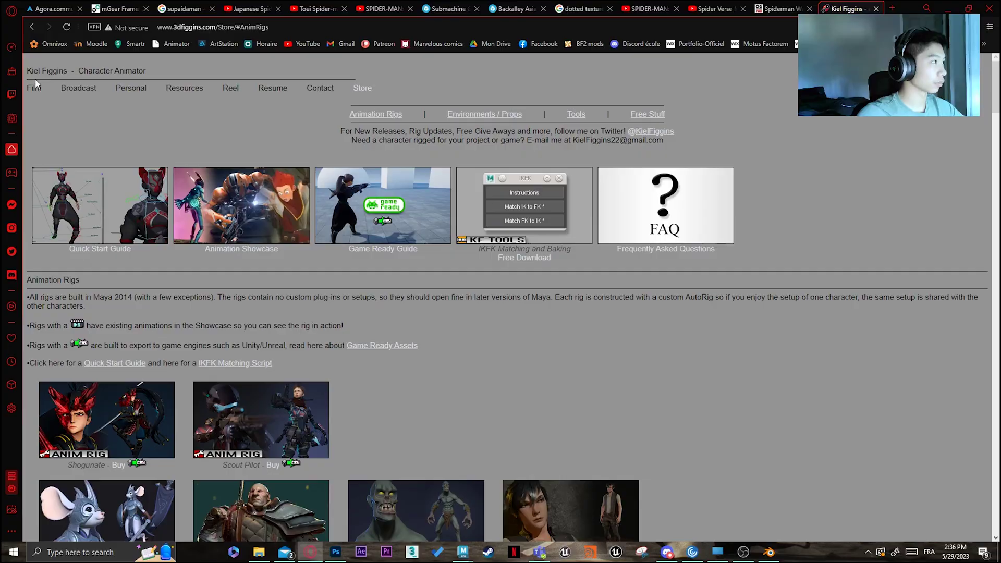
# Browse the store's animation rigs for the Spider-Man web rig and check the site's Film page
pyautogui.scroll(-20, 343, 380)
pyautogui.scroll(10, 342, 378)
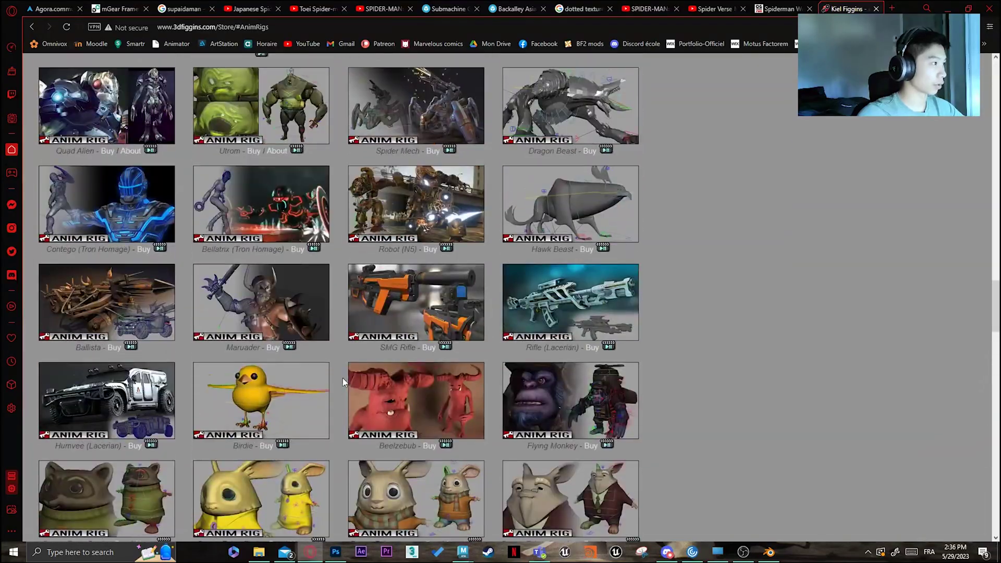
pyautogui.scroll(12, 342, 378)
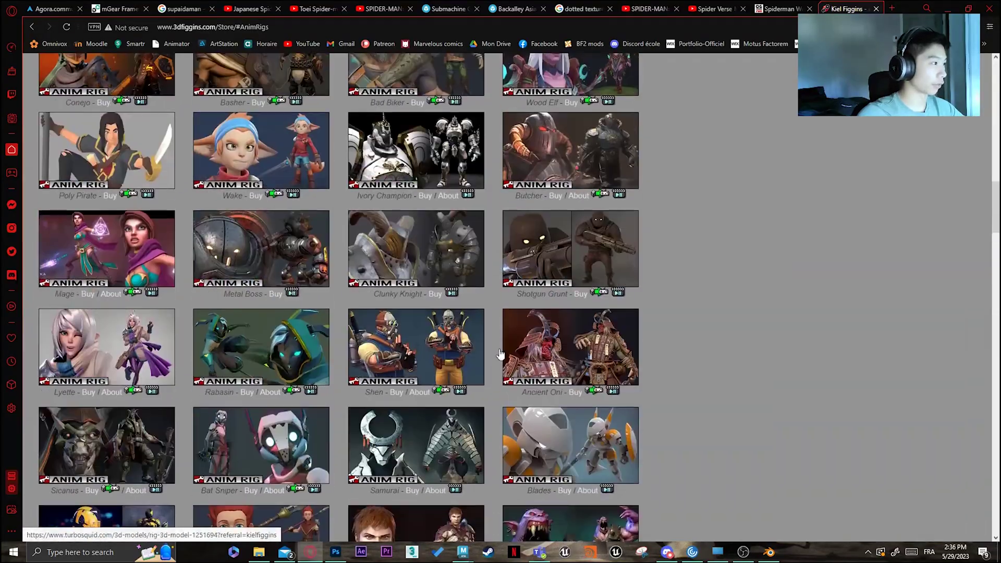
pyautogui.scroll(15, 499, 355)
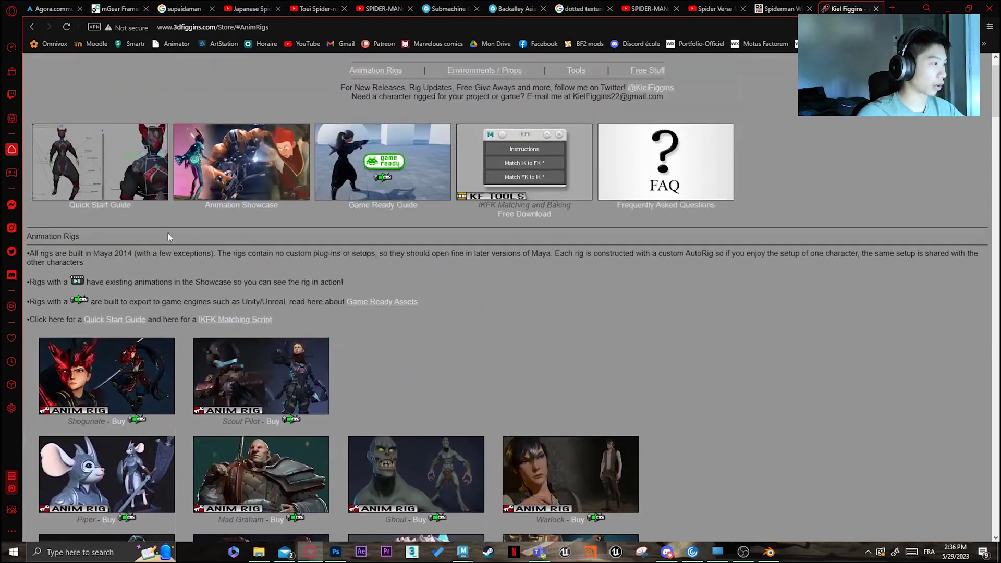
pyautogui.scroll(1, 168, 235)
pyautogui.click(33, 89)
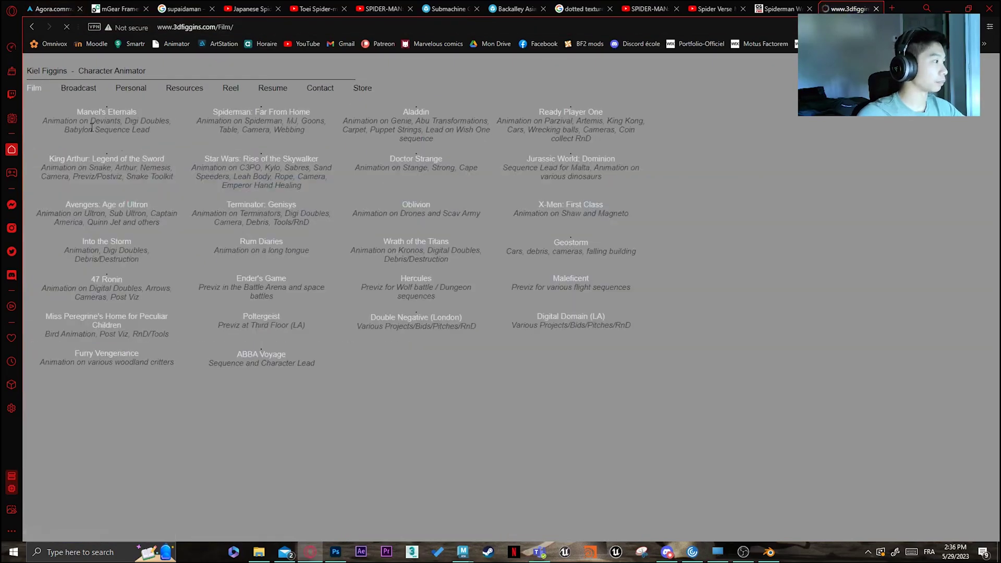
pyautogui.click(33, 27)
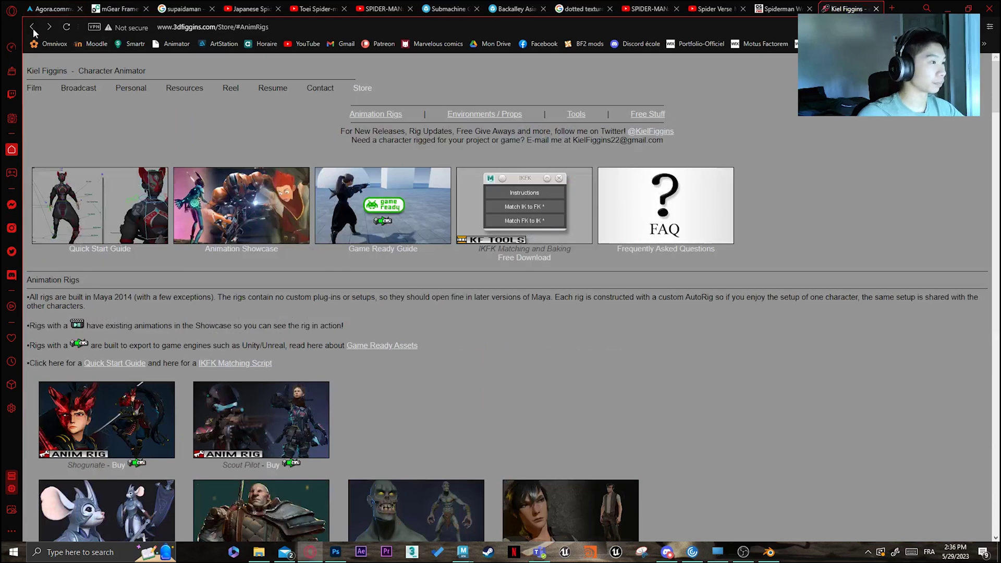
pyautogui.click(32, 27)
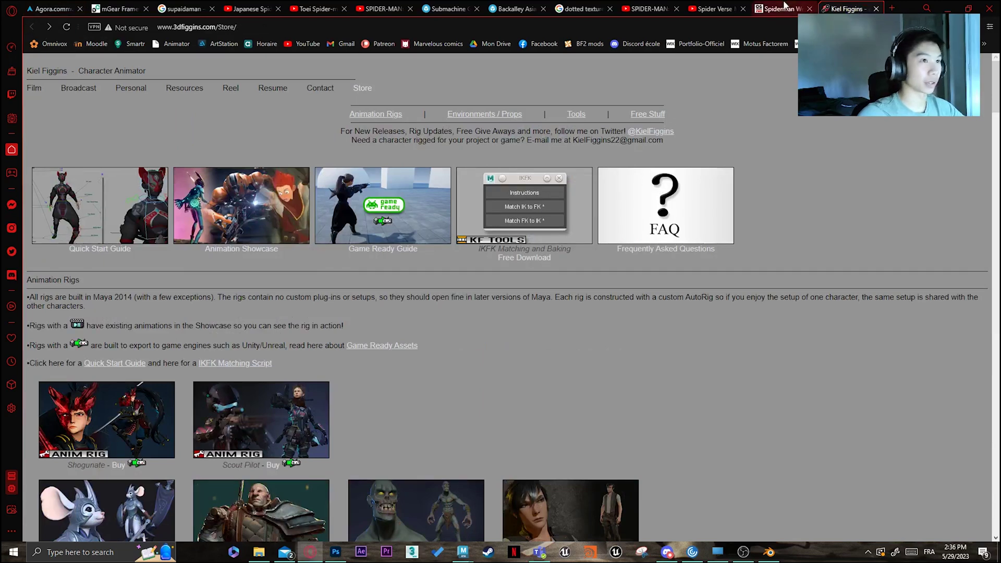
# From the search results, open the Polycount thread "Free Amazing Spiderman and Web Rig" and follow its link to the store's Free Stuff section
pyautogui.click(692, 186)
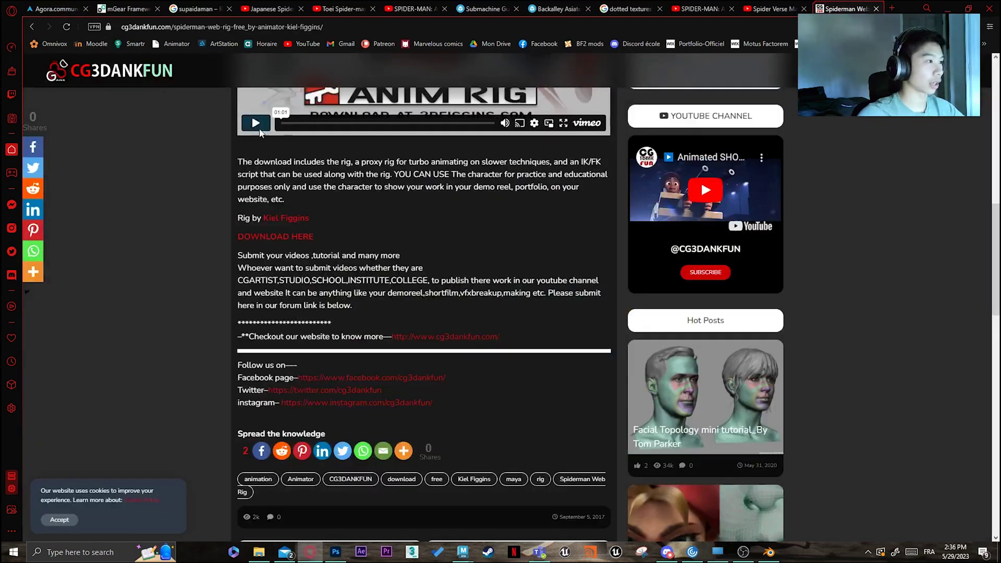
pyautogui.click(33, 27)
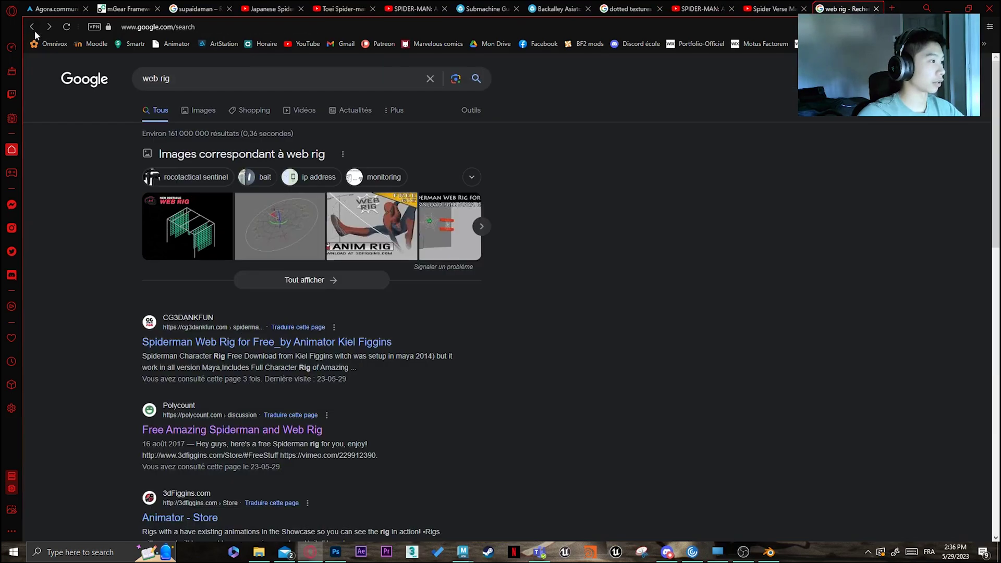
pyautogui.click(245, 430)
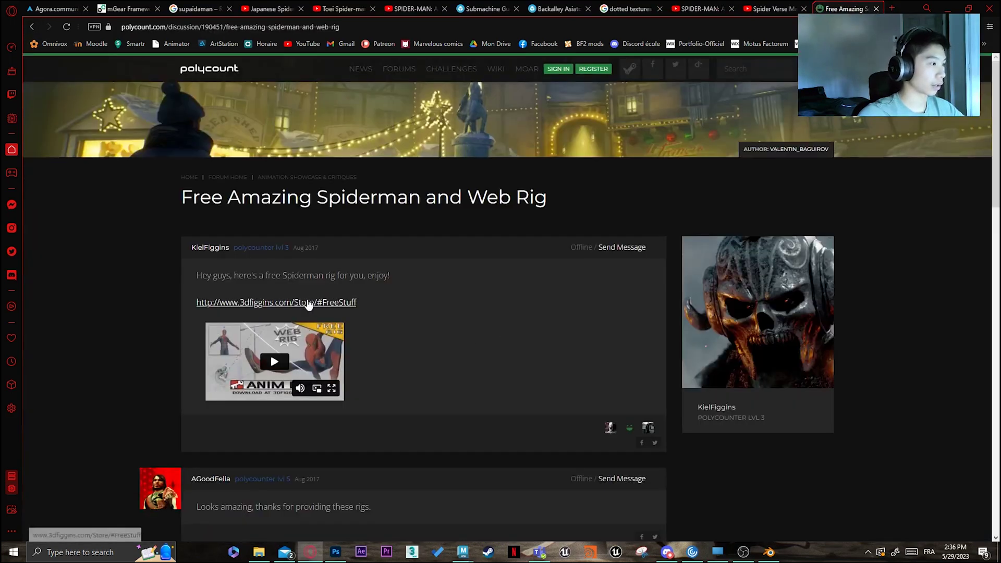
pyautogui.click(302, 342)
pyautogui.click(255, 303)
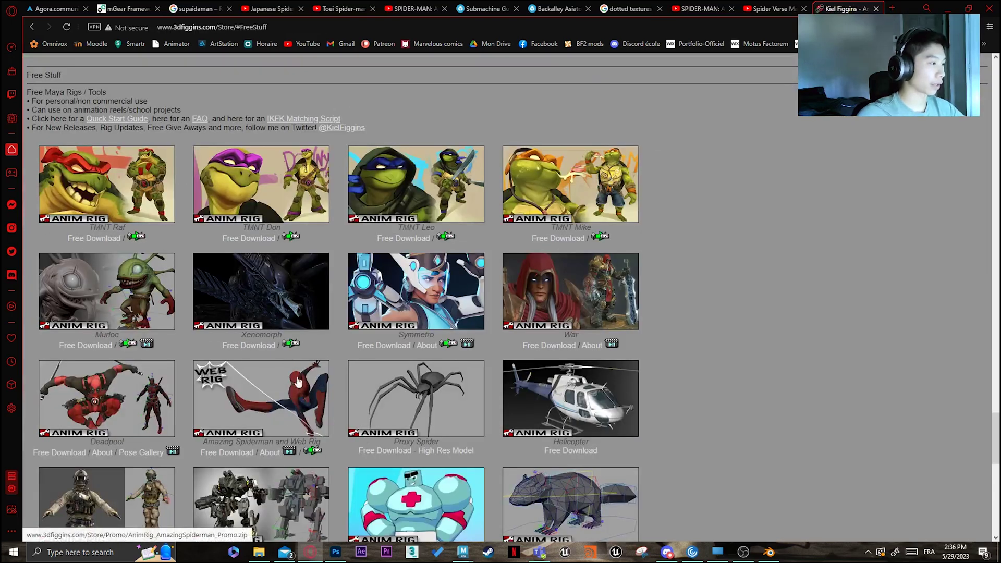
# Return to the Animation_on_2 scene in Maya and examine the web shot over the gun in the perspective view
pyautogui.click(723, 6)
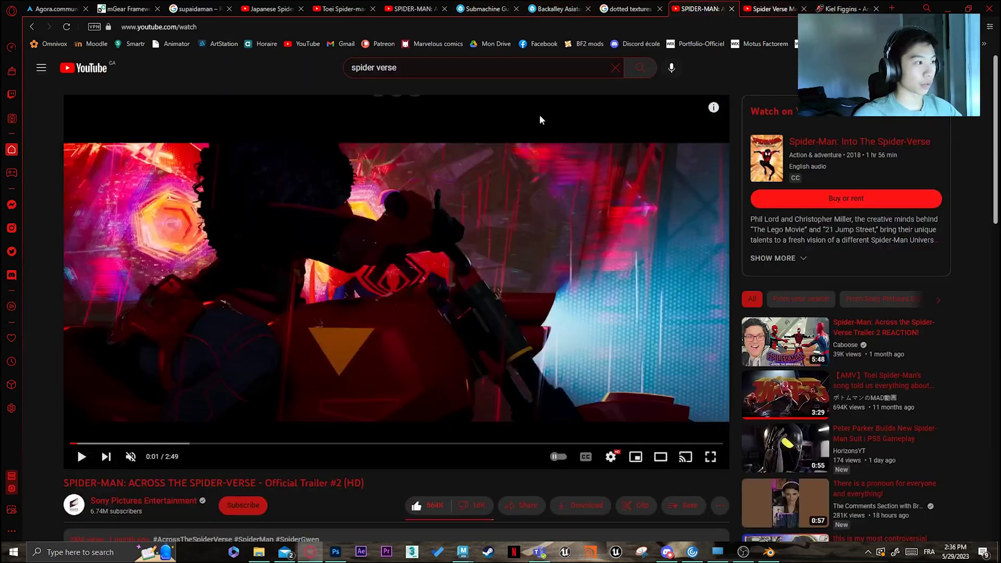
pyautogui.click(342, 8)
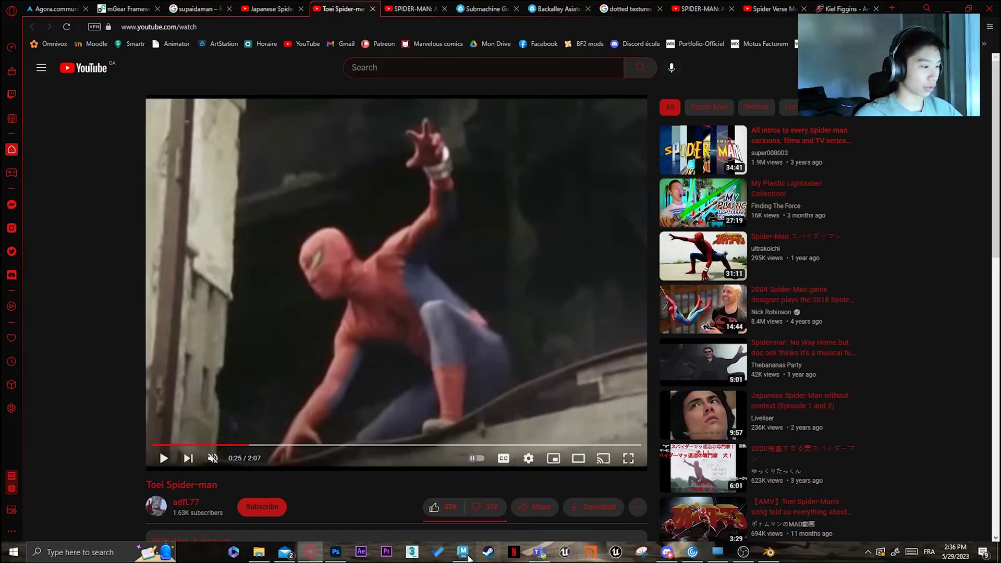
pyautogui.moveTo(462, 550)
pyautogui.click(537, 512)
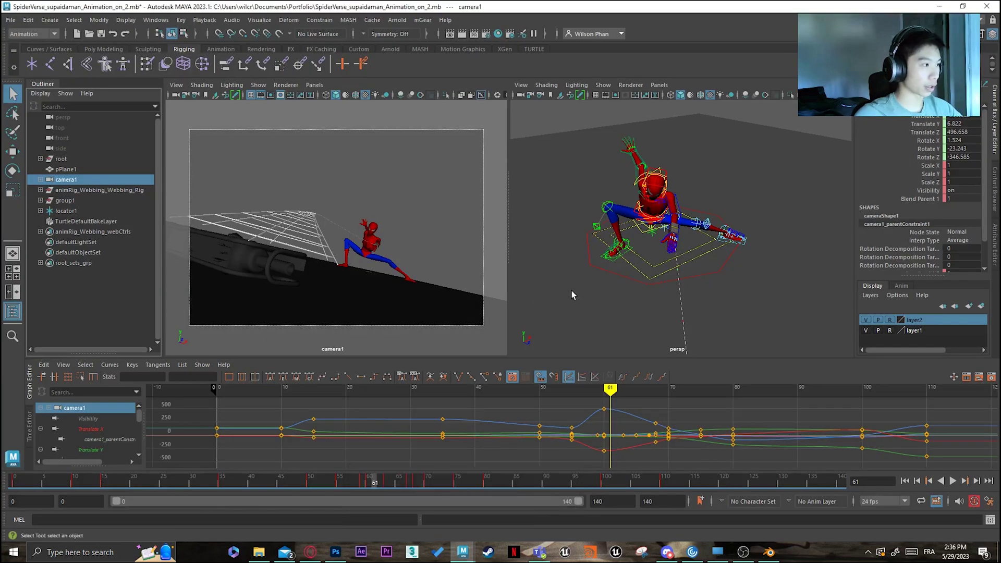
pyautogui.scroll(12, 702, 287)
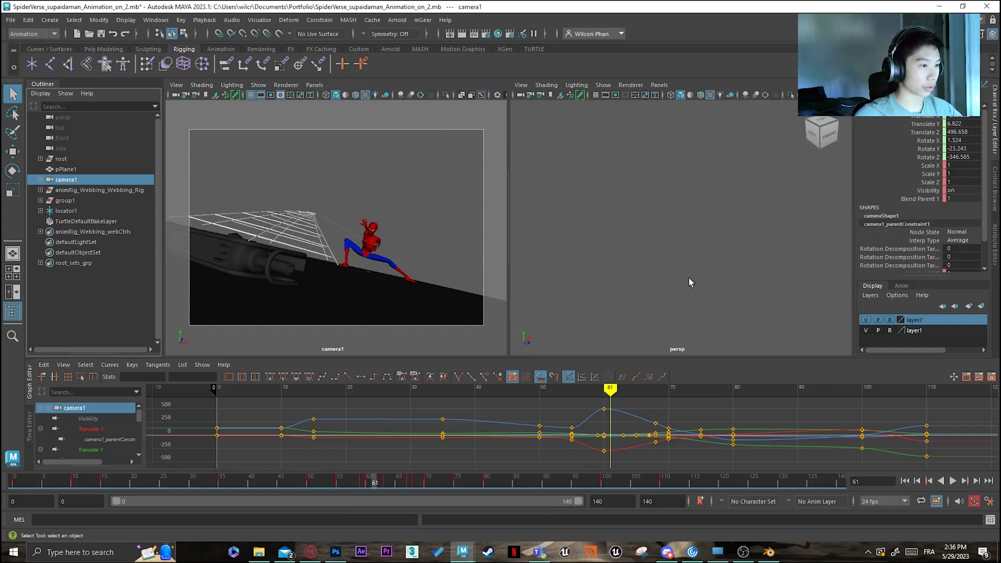
pyautogui.scroll(-10, 690, 266)
pyautogui.keyDown('alt'); pyautogui.moveTo(690, 265); pyautogui.dragTo(675, 151, button='middle'); pyautogui.keyUp('alt')
pyautogui.scroll(5, 707, 249)
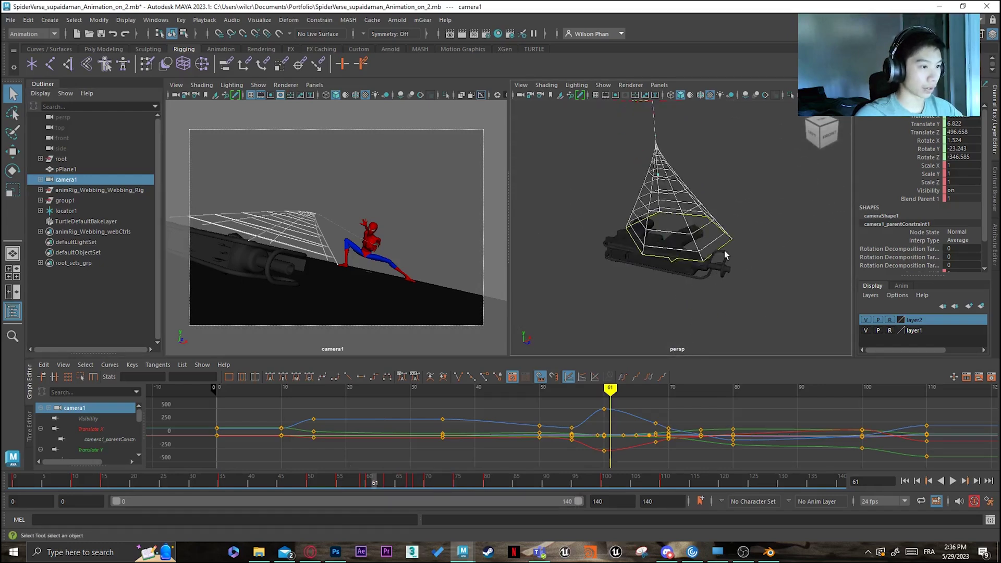
# Select the web's stick control around the gun, try adjusting its Web Shoot value, and undo the change
pyautogui.click(726, 249)
pyautogui.scroll(-2, 972, 172)
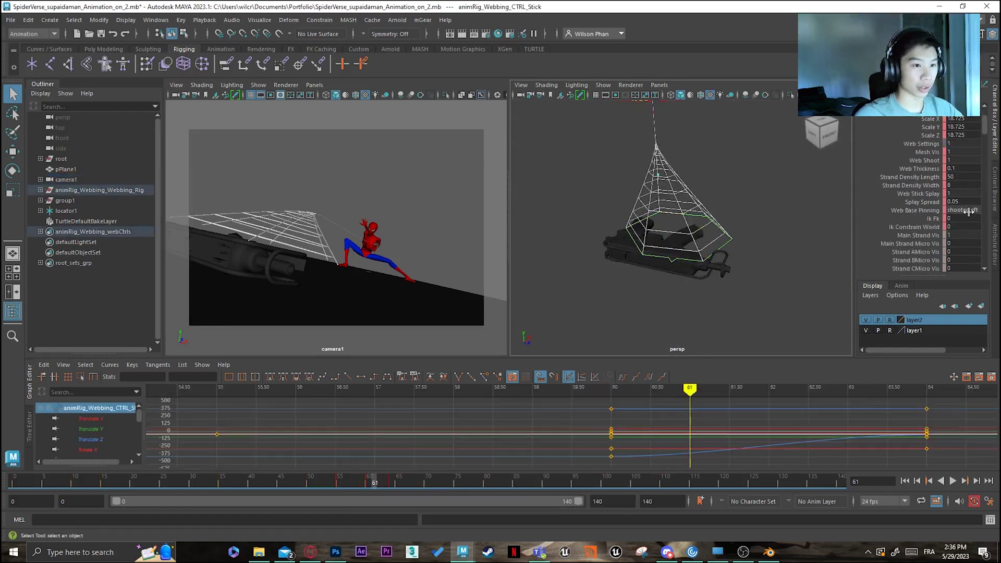
pyautogui.keyDown('ctrl'); pyautogui.moveTo(965, 159); pyautogui.dragTo(529, 239); pyautogui.keyUp('ctrl')
pyautogui.hotkey('ctrl', 'z')
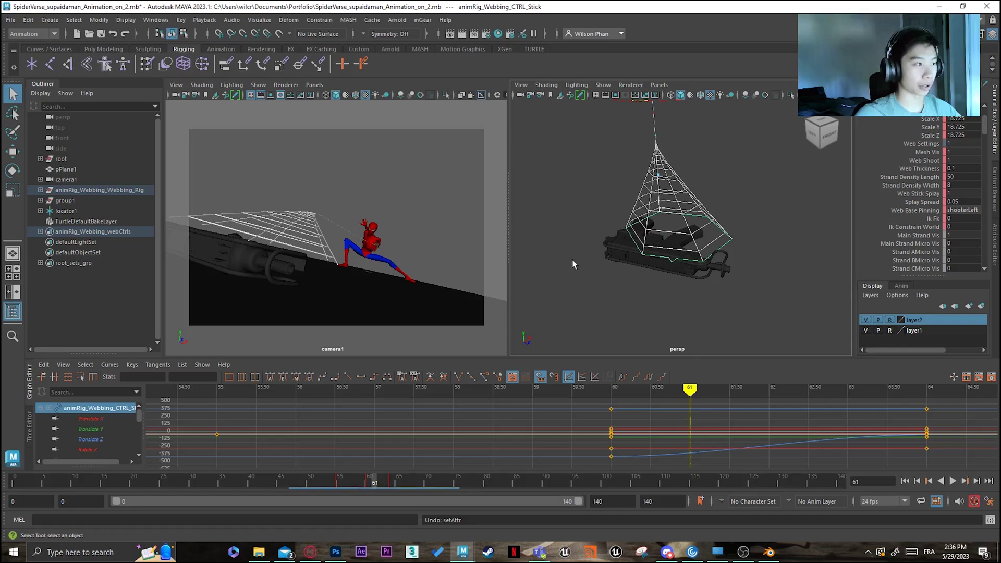
# Examine the character's root rig in the perspective view and play the animation through camera1
pyautogui.press('f')
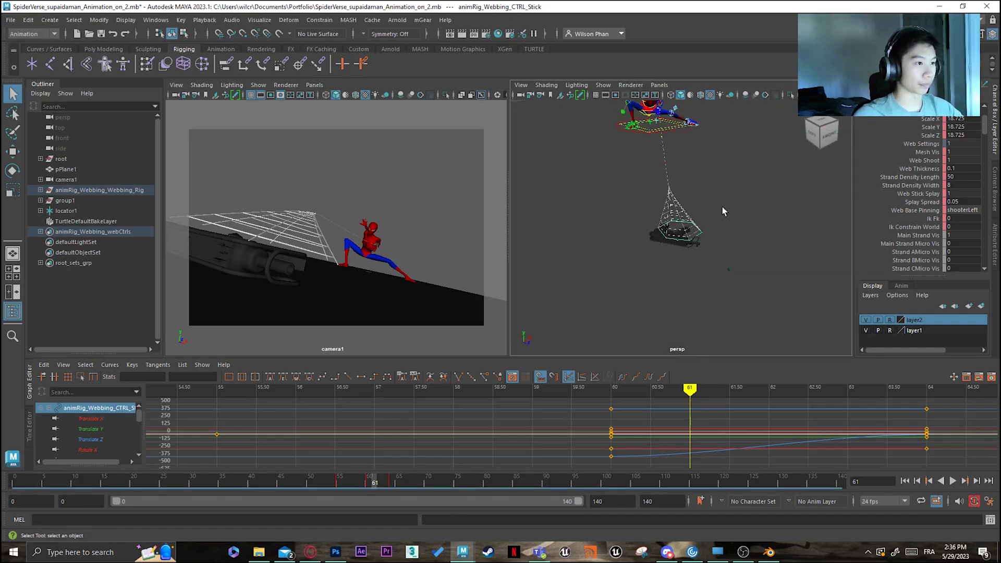
pyautogui.scroll(3, 723, 210)
pyautogui.keyDown('alt'); pyautogui.moveTo(723, 211); pyautogui.dragTo(719, 313, button='middle'); pyautogui.keyUp('alt')
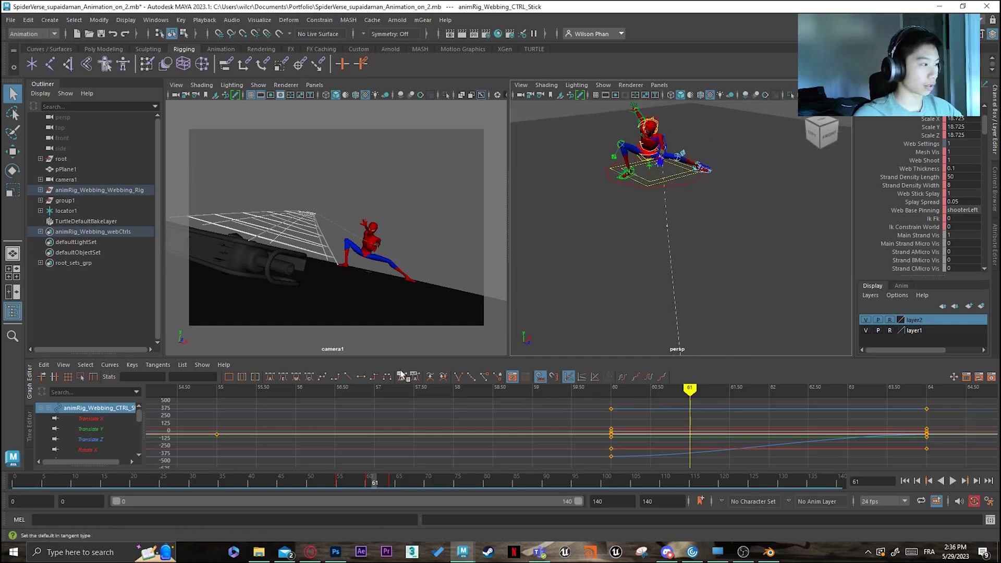
pyautogui.click(94, 160)
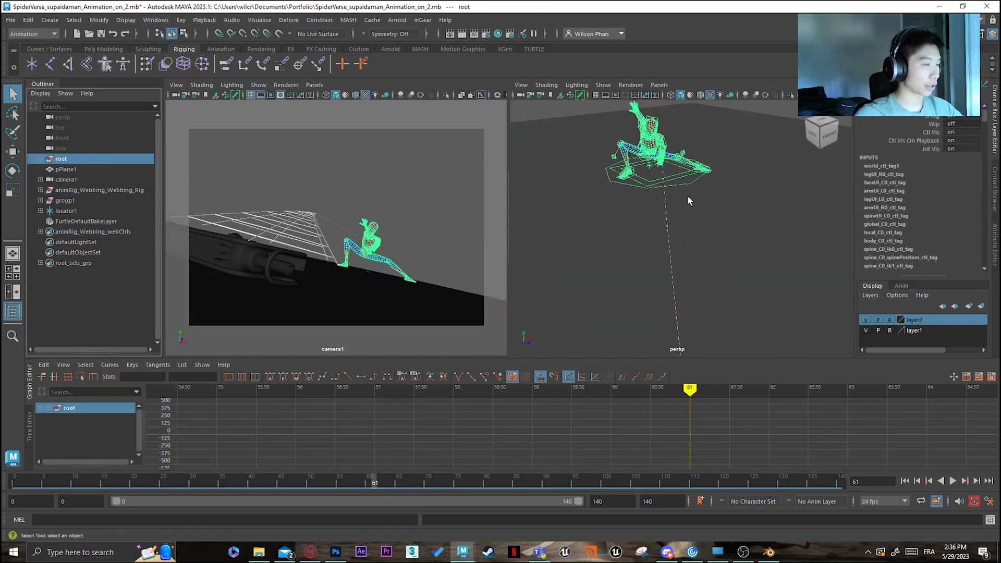
pyautogui.click(645, 304)
pyautogui.hotkey('alt', 'v')
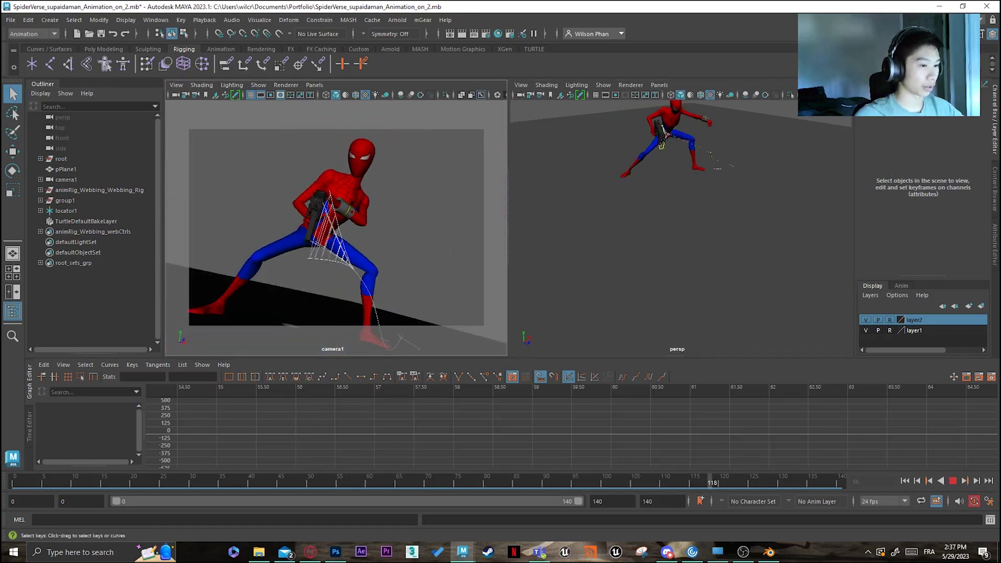
pyautogui.click(949, 482)
# Show the full frame range in the Graph Editor, rewind to frame 21 and replay the animation
pyautogui.scroll(-5, 740, 429)
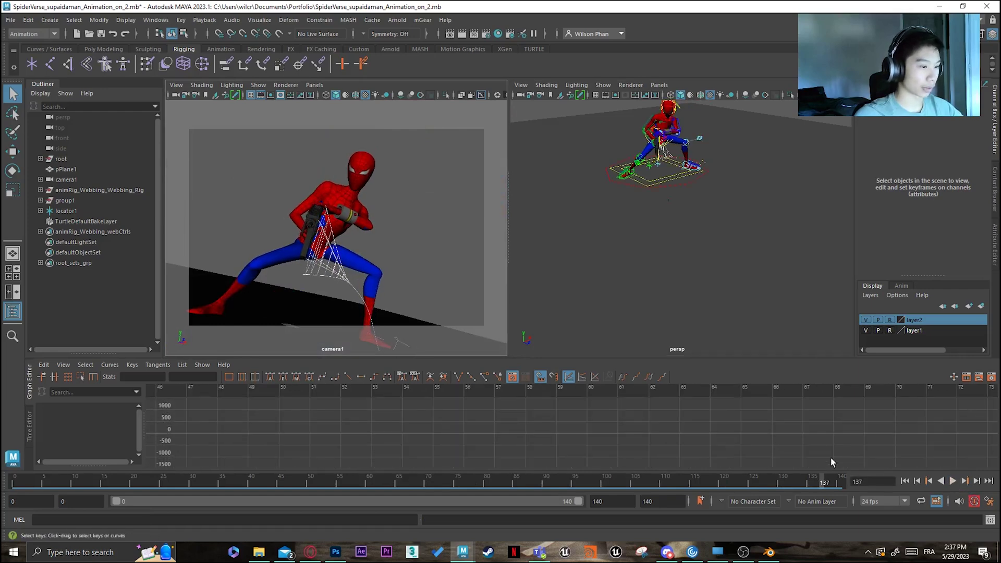
pyautogui.scroll(-5, 781, 442)
pyautogui.scroll(3, 560, 419)
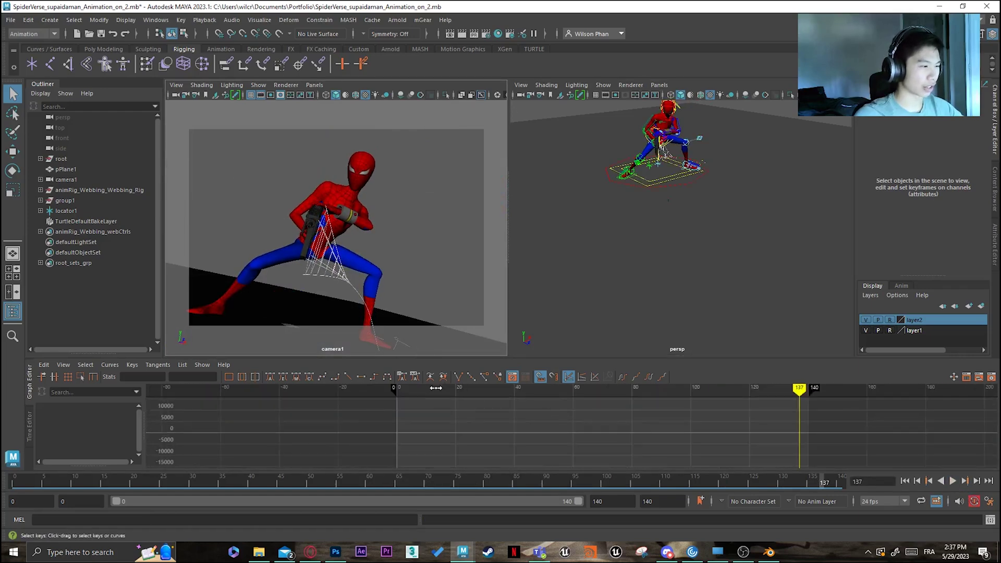
pyautogui.moveTo(436, 388)
pyautogui.mouseDown()
pyautogui.moveTo(748, 438)
pyautogui.moveTo(458, 438)
pyautogui.mouseUp()
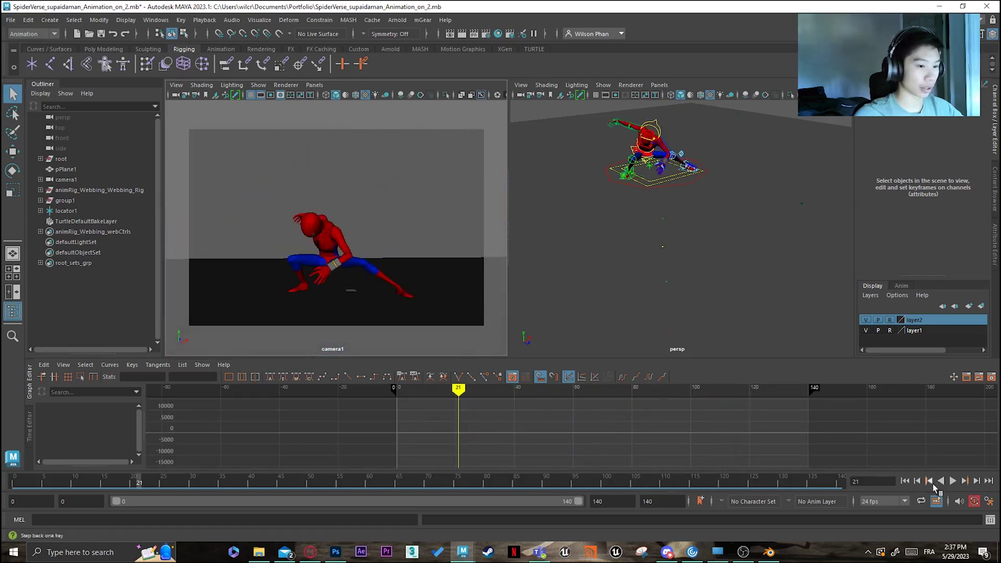
pyautogui.click(952, 480)
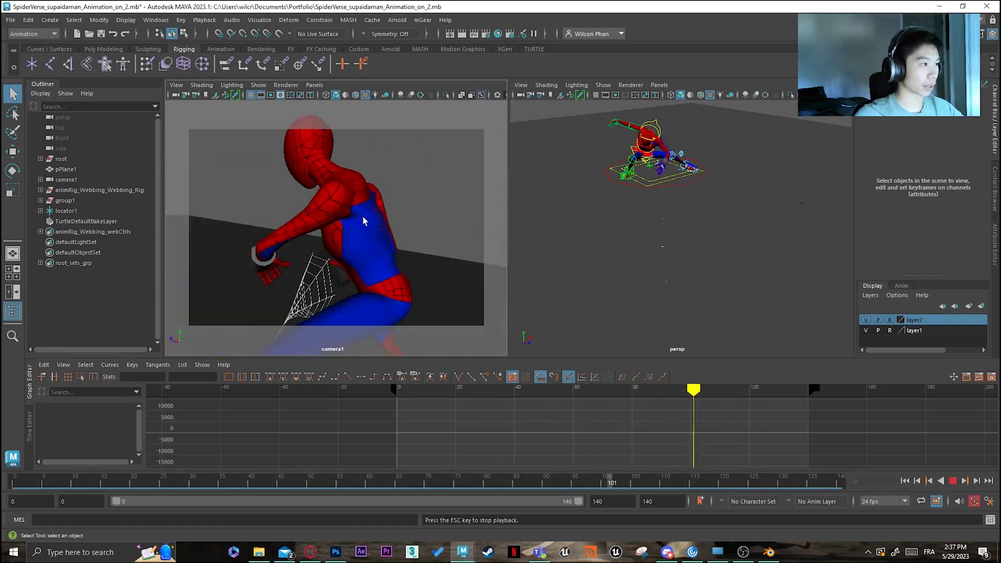
pyautogui.click(953, 479)
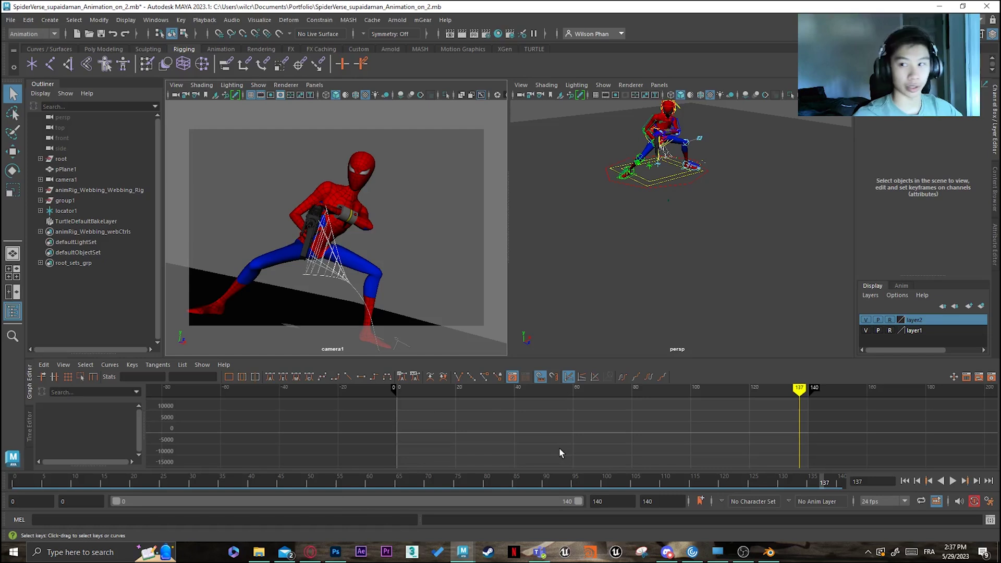
# Return to frame 0, review the Bake Simulation options with Sample by at 2, and close them without baking
pyautogui.moveTo(666, 555)
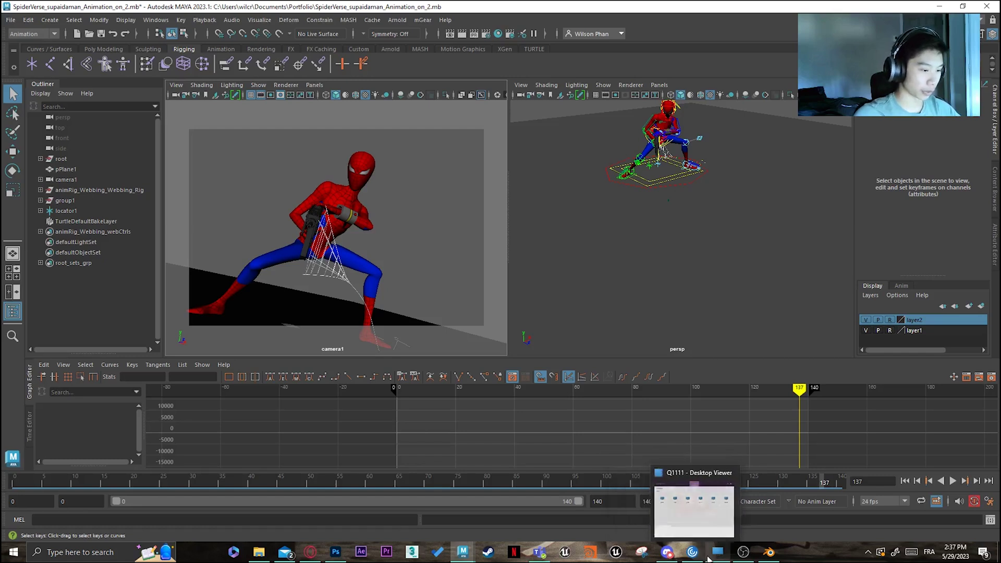
pyautogui.moveTo(765, 556)
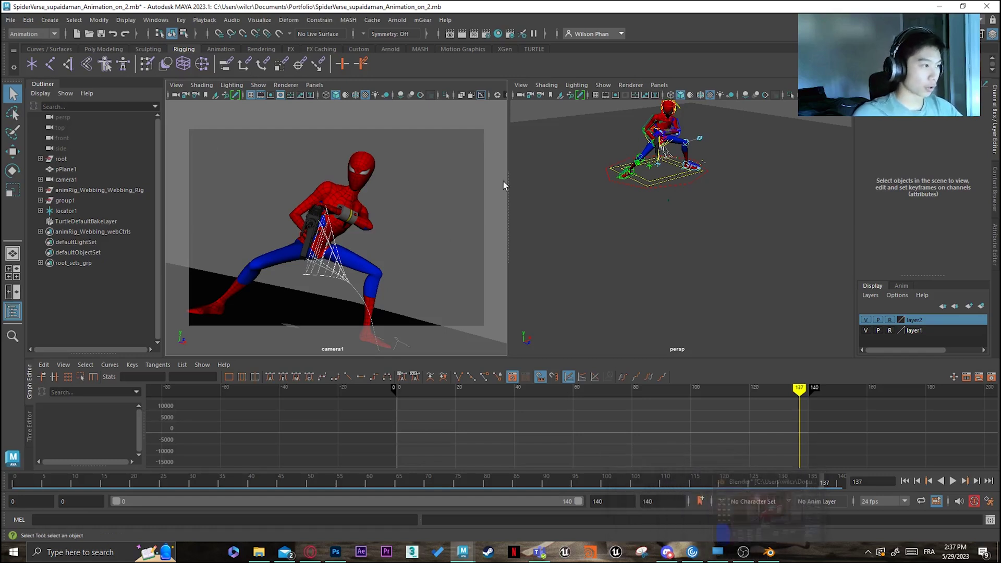
pyautogui.moveTo(503, 389)
pyautogui.mouseDown()
pyautogui.moveTo(452, 413)
pyautogui.moveTo(399, 404)
pyautogui.mouseUp()
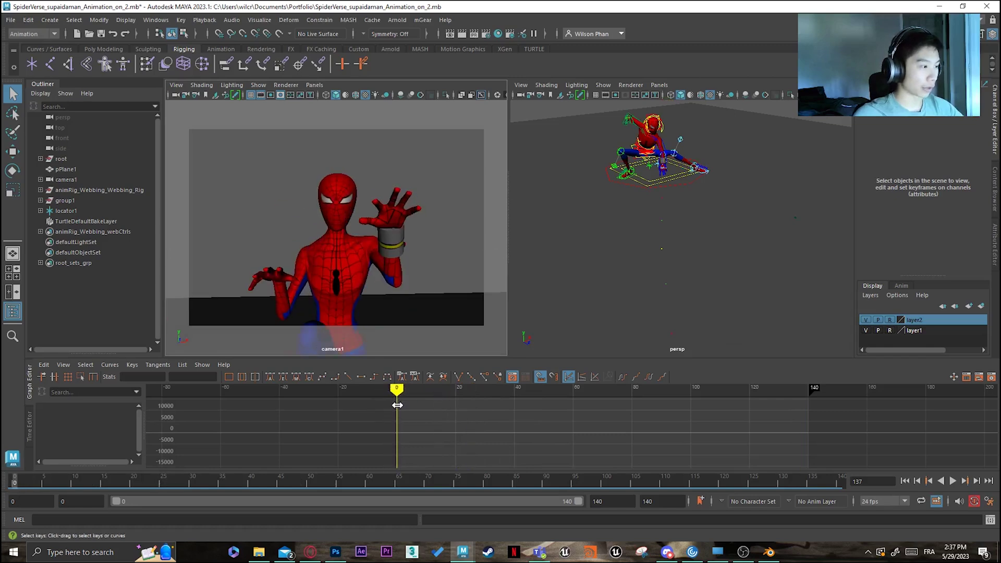
pyautogui.click(48, 19)
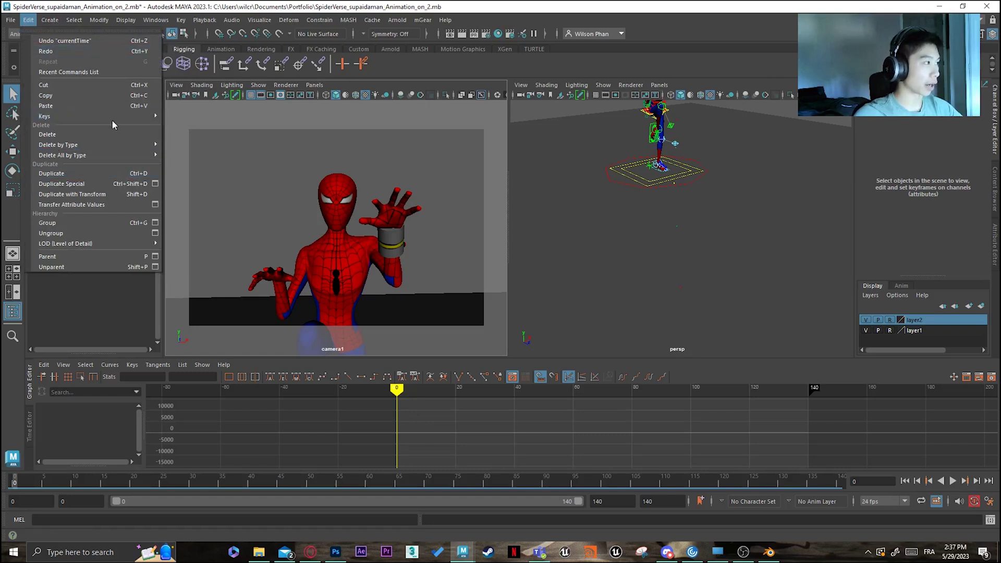
pyautogui.moveTo(115, 116)
pyautogui.click(247, 179)
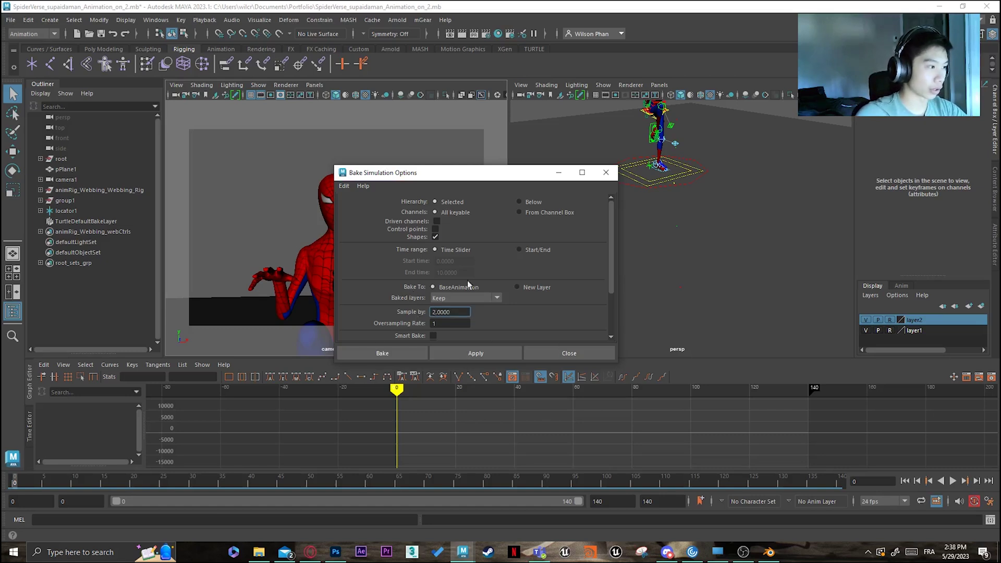
pyautogui.click(606, 172)
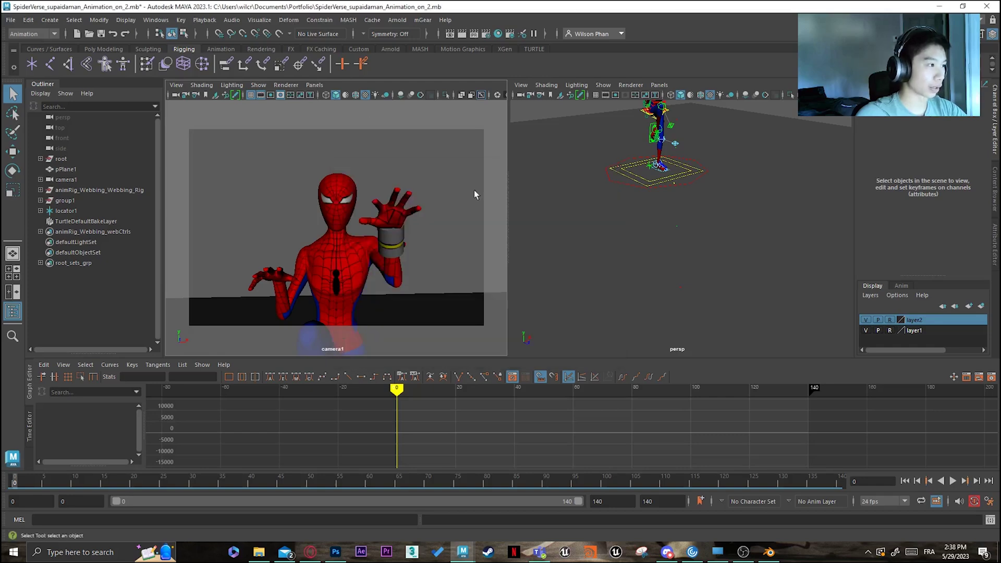
# Select the character, web rig and camera controls together and inspect their keys in the Graph Editor
pyautogui.moveTo(722, 226); pyautogui.dragTo(630, 115)
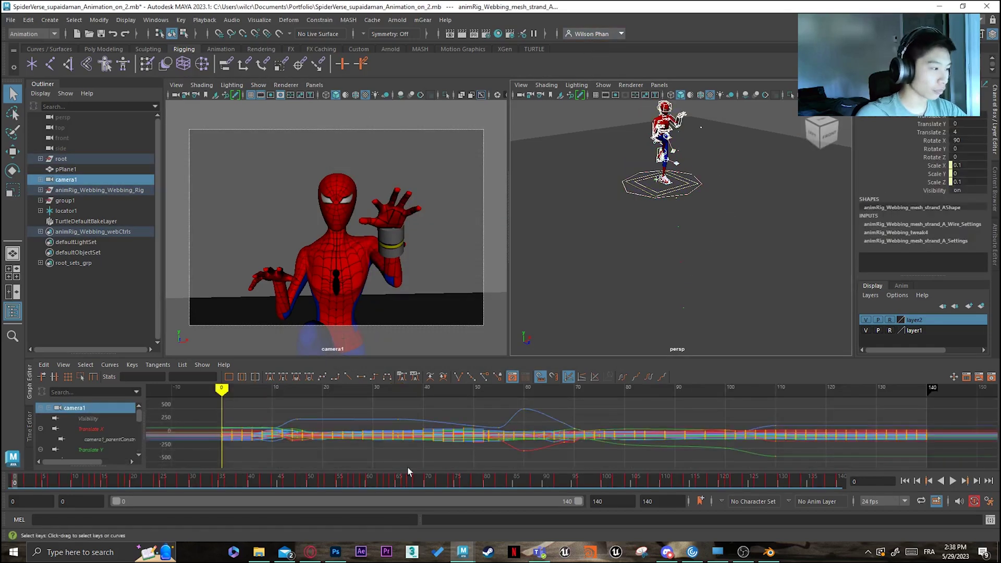
pyautogui.scroll(3, 317, 420)
pyautogui.scroll(-6, 456, 431)
pyautogui.scroll(2, 765, 187)
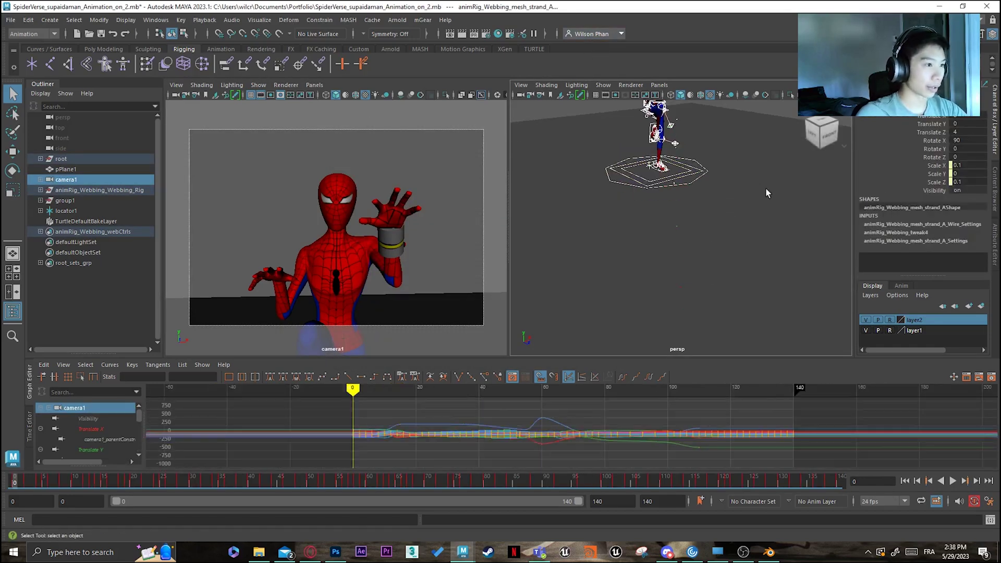
pyautogui.click(731, 200)
pyautogui.moveTo(725, 195); pyautogui.dragTo(601, 85)
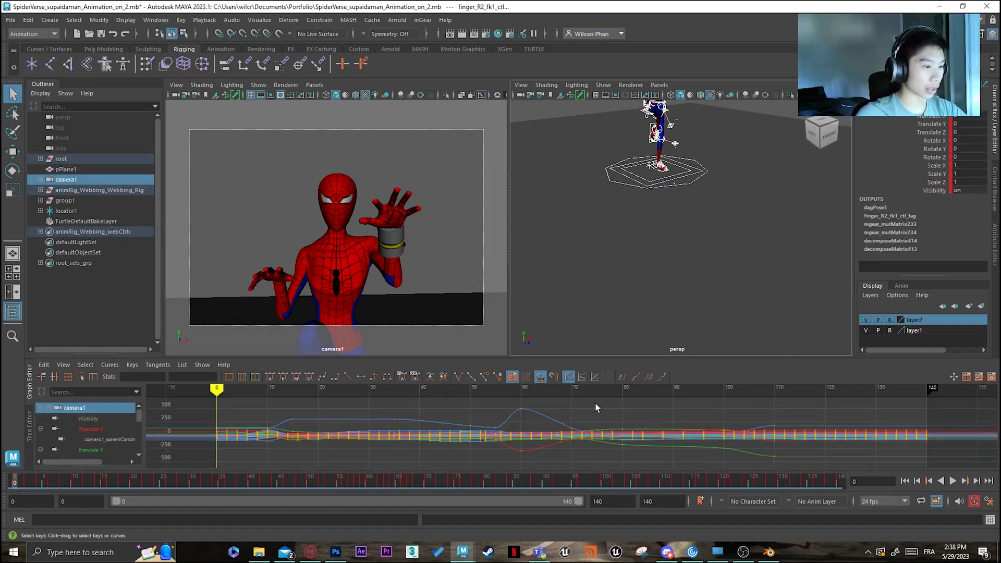
# Select ranges of the character's keys in the Graph Editor to examine their spacing, scrub to frame 15 and dismiss the update notification
pyautogui.moveTo(320, 389); pyautogui.dragTo(379, 389)
pyautogui.moveTo(304, 410); pyautogui.dragTo(571, 463)
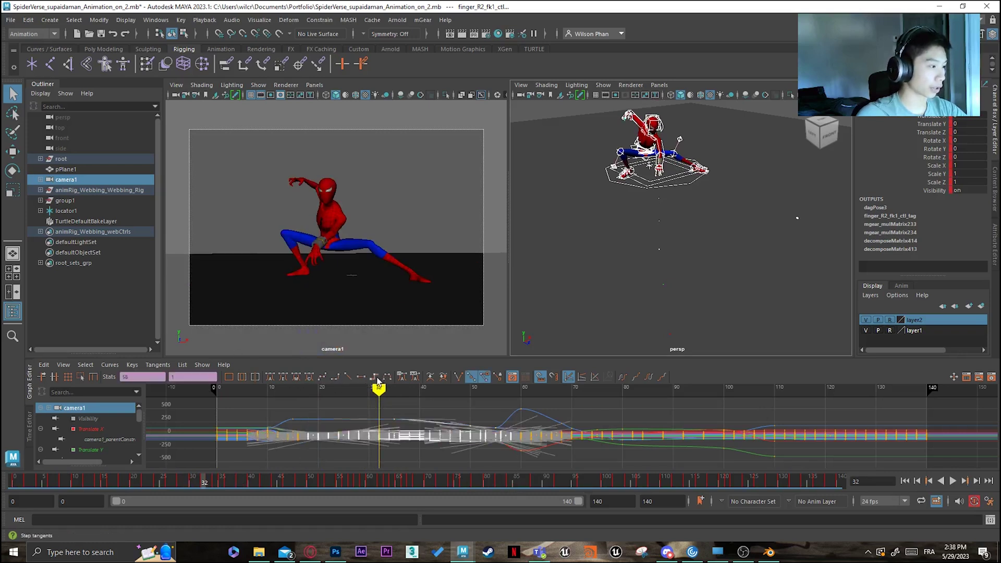
pyautogui.click(299, 421)
pyautogui.moveTo(300, 465); pyautogui.dragTo(301, 464)
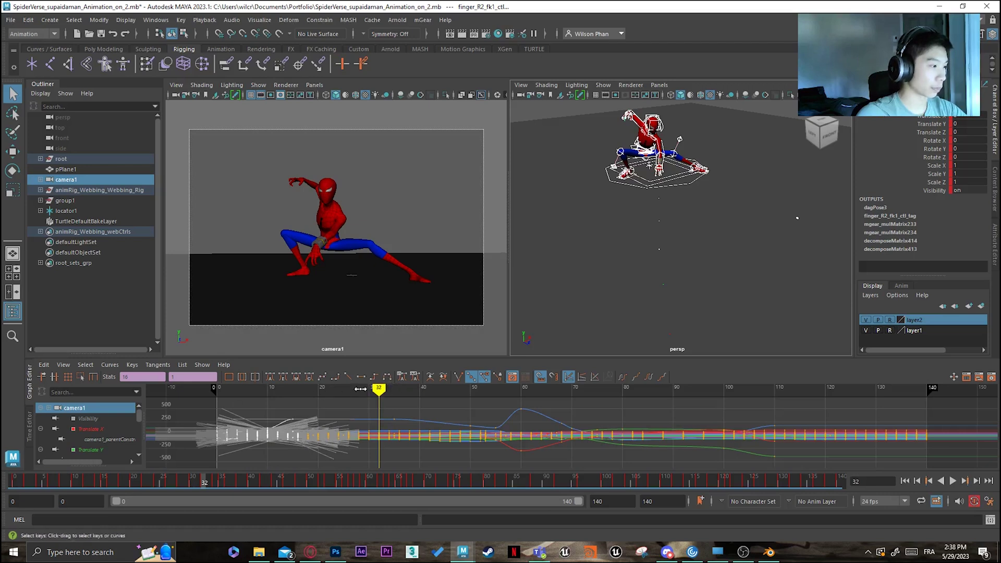
pyautogui.click(219, 409)
pyautogui.moveTo(346, 465); pyautogui.dragTo(351, 462)
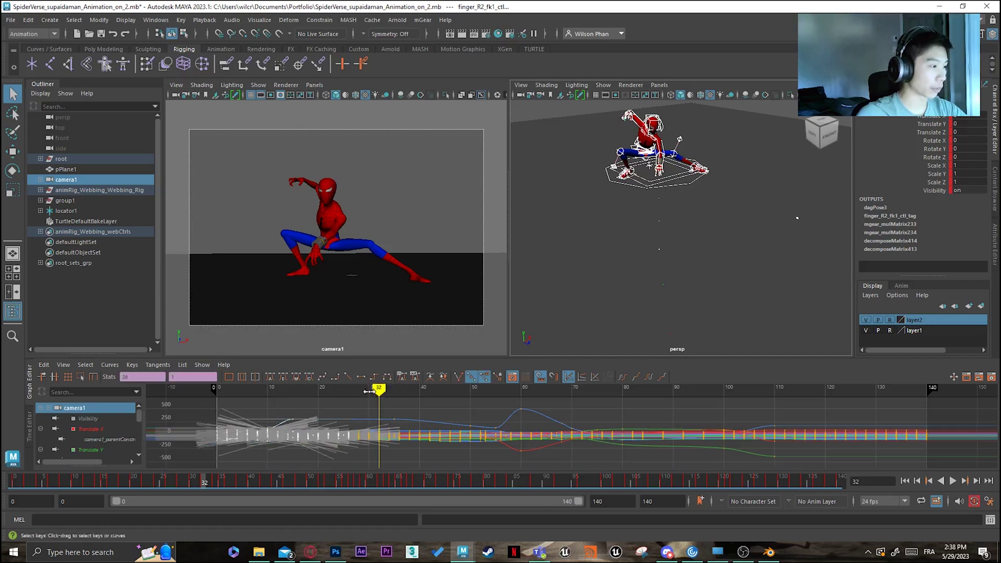
pyautogui.moveTo(371, 390); pyautogui.dragTo(293, 389)
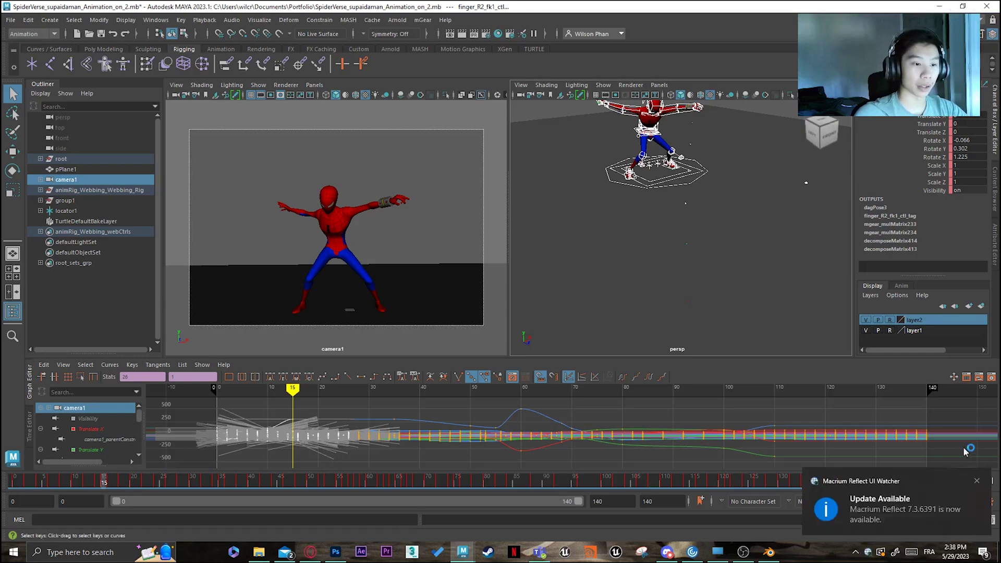
pyautogui.click(977, 480)
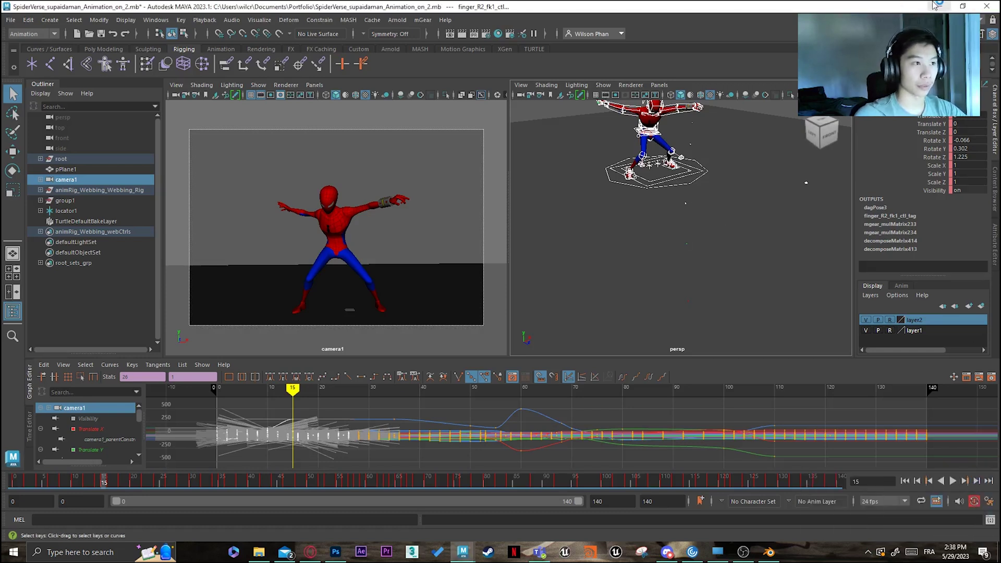
# Look up the Alembic Cache commands for exporting the whole scene or the selection
pyautogui.click(397, 19)
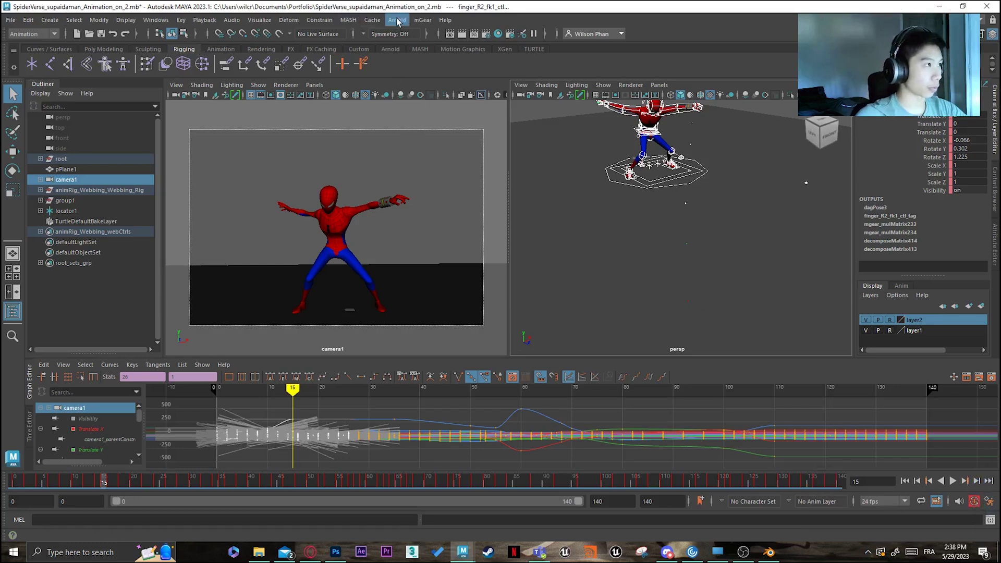
pyautogui.moveTo(409, 45)
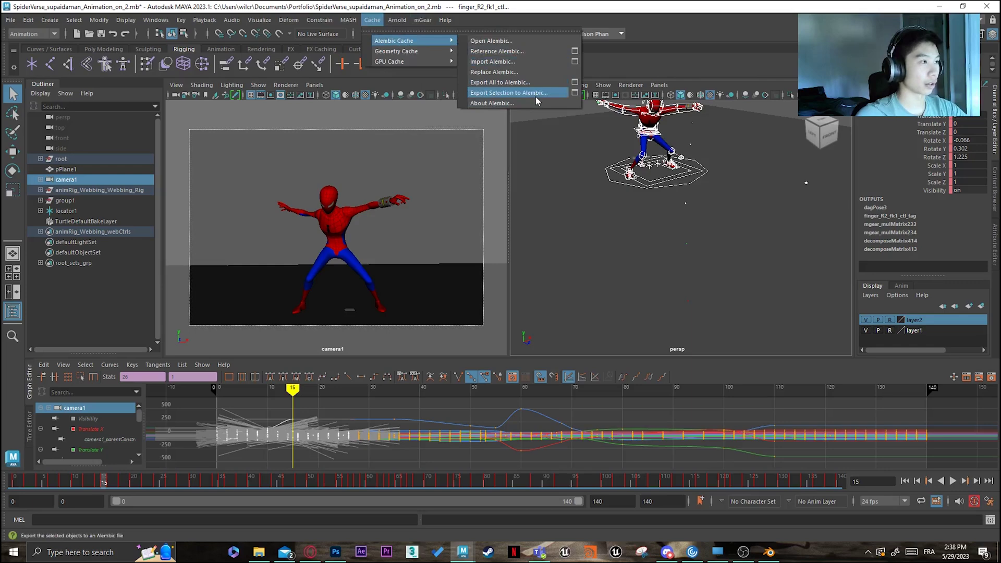
pyautogui.click(532, 84)
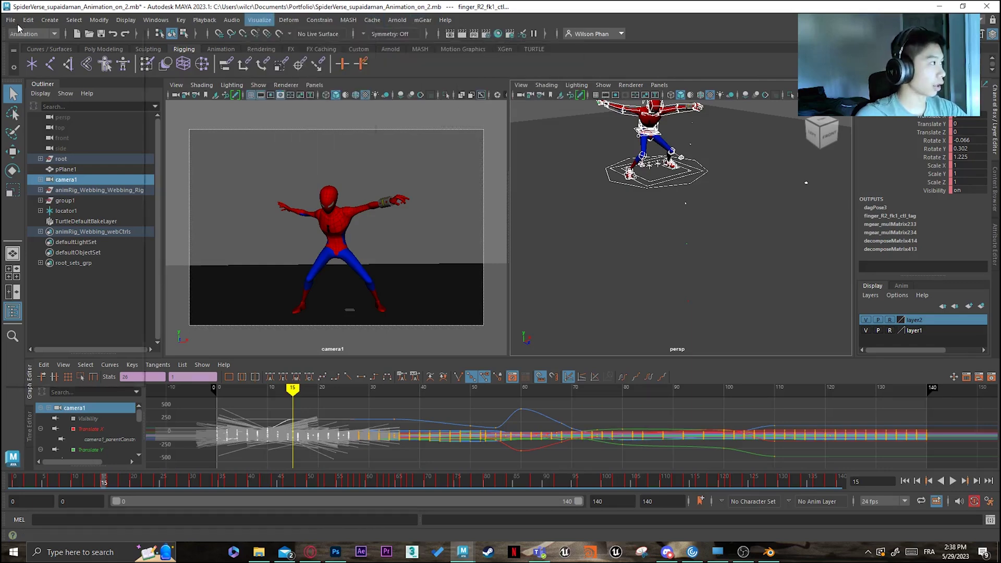
# Filter the Plug-in Manager by "abc" to check the loading state of AbcExport and AbcImport, and close it
pyautogui.click(99, 20)
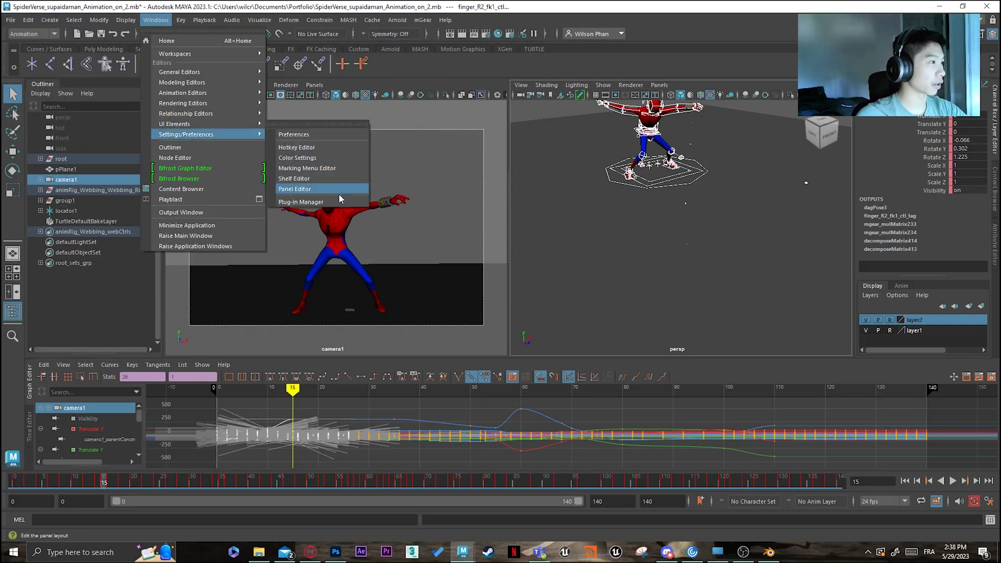
pyautogui.moveTo(139, 50)
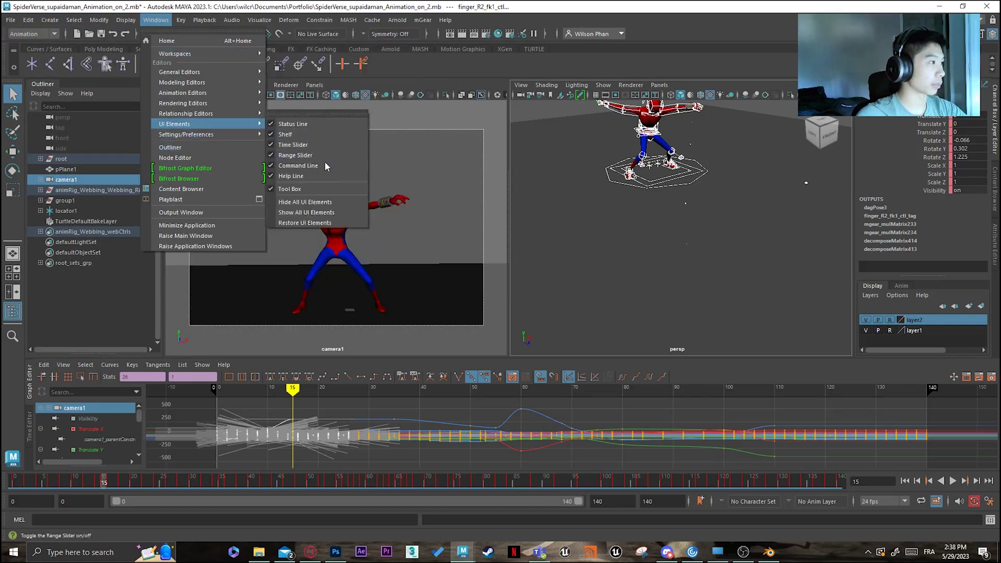
pyautogui.moveTo(253, 137)
pyautogui.click(301, 202)
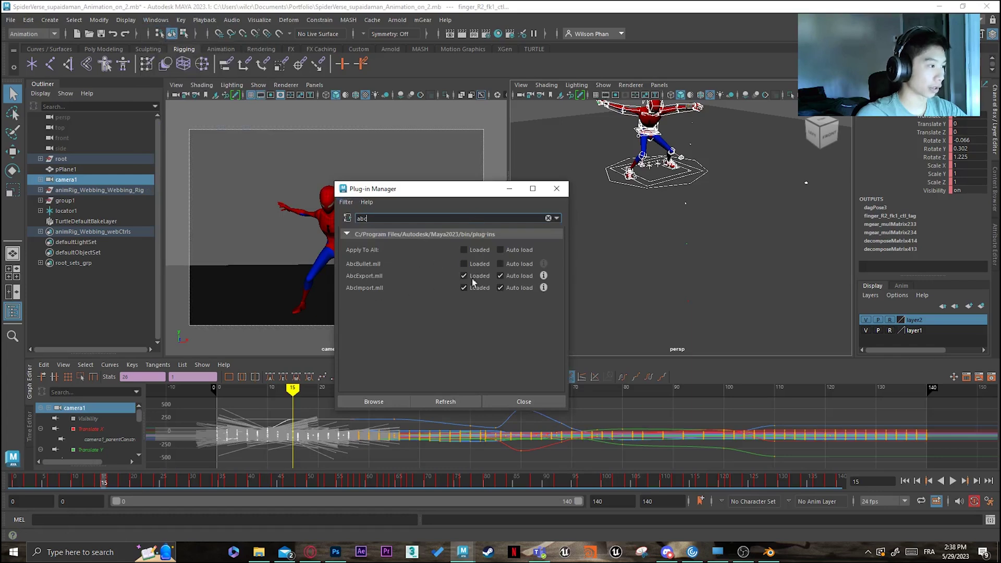
pyautogui.click(556, 188)
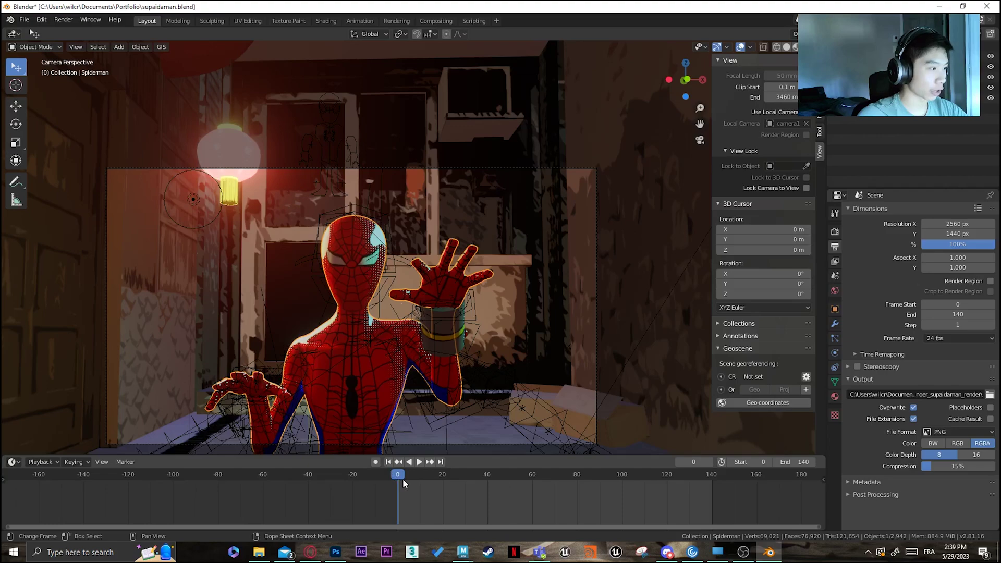
# In the supaidaman.blend scene in Blender, play the animation from frame 0 and hide the viewport overlays
pyautogui.moveTo(402, 479)
pyautogui.mouseDown()
pyautogui.moveTo(615, 515)
pyautogui.moveTo(397, 481)
pyautogui.mouseUp()
pyautogui.press('space')
pyautogui.press('space')
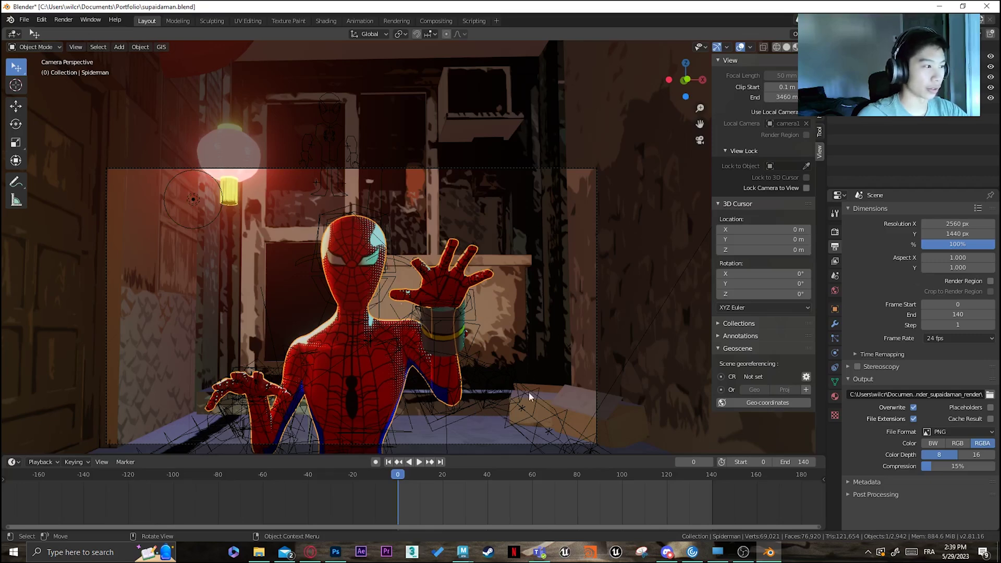
pyautogui.click(749, 48)
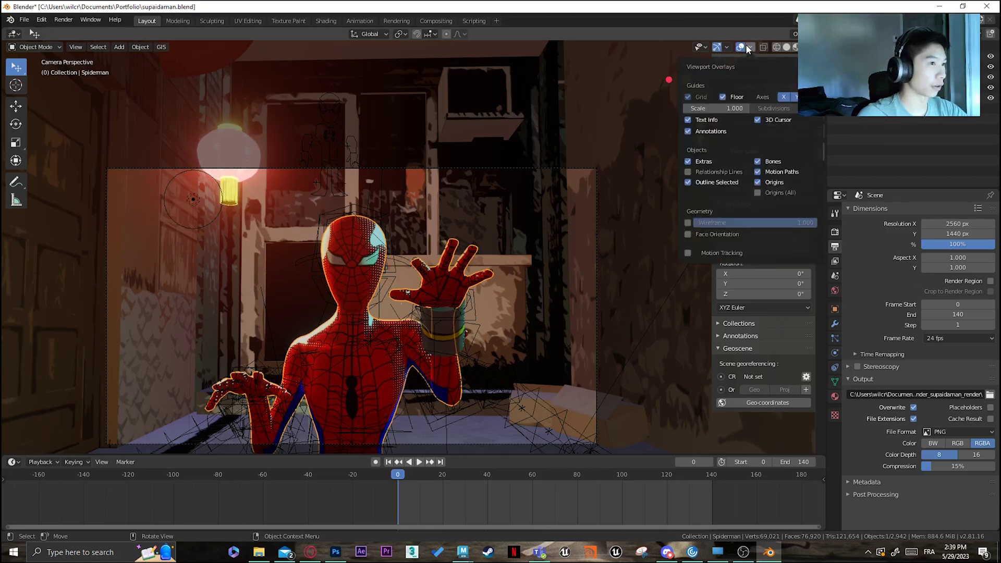
pyautogui.click(740, 47)
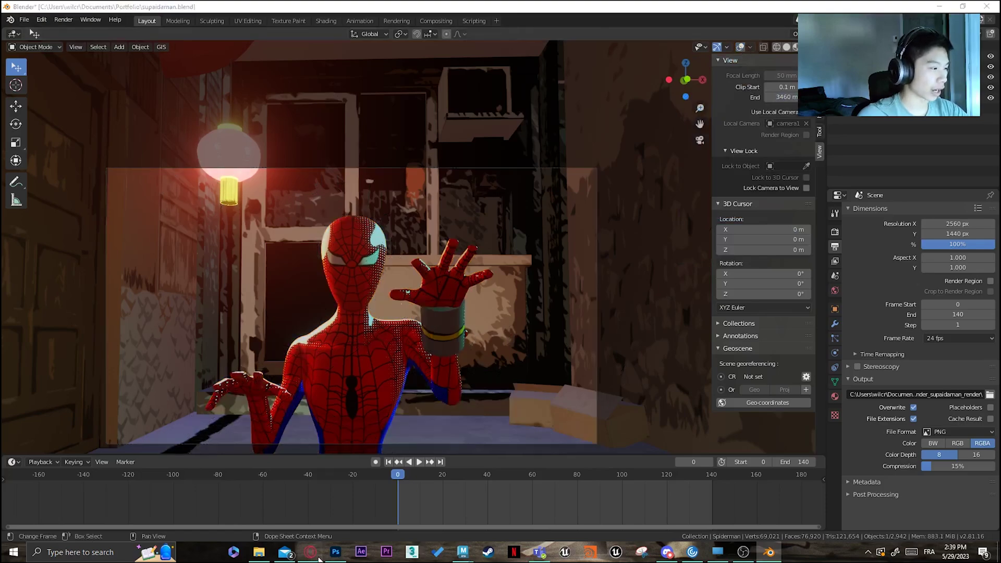
# Switch to the browser, bring up the Sketchfab page "Backalley Asiatown" and look around its 3D model
pyautogui.click(311, 552)
pyautogui.hotkey('ctrl', 'Tab')
pyautogui.hotkey('ctrl', 'Tab')
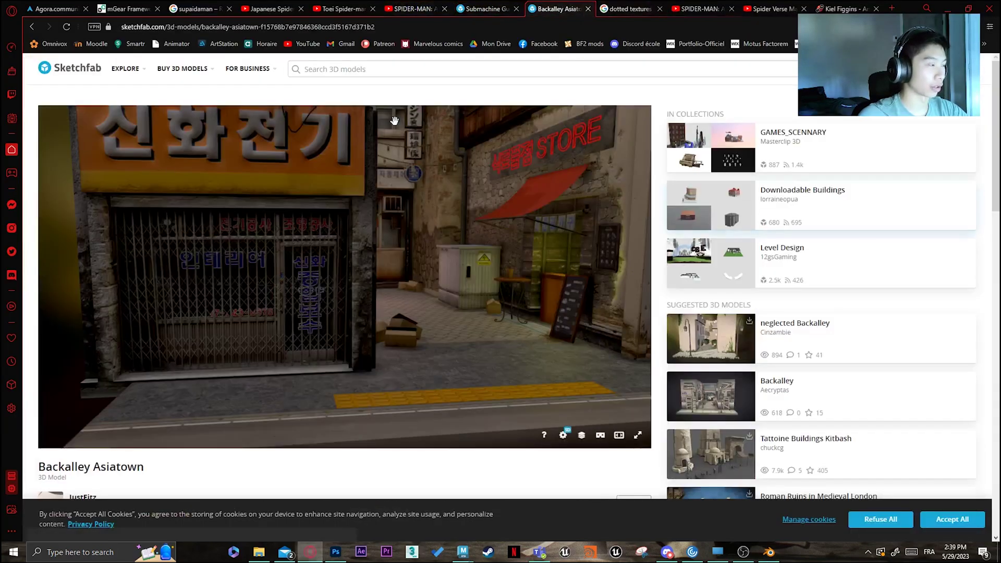
pyautogui.moveTo(394, 120)
pyautogui.mouseDown()
pyautogui.moveTo(500, 313)
pyautogui.moveTo(462, 268)
pyautogui.moveTo(411, 346)
pyautogui.moveTo(328, 362)
pyautogui.moveTo(440, 226)
pyautogui.moveTo(414, 259)
pyautogui.moveTo(455, 328)
pyautogui.moveTo(344, 275)
pyautogui.moveTo(355, 271)
pyautogui.mouseUp()
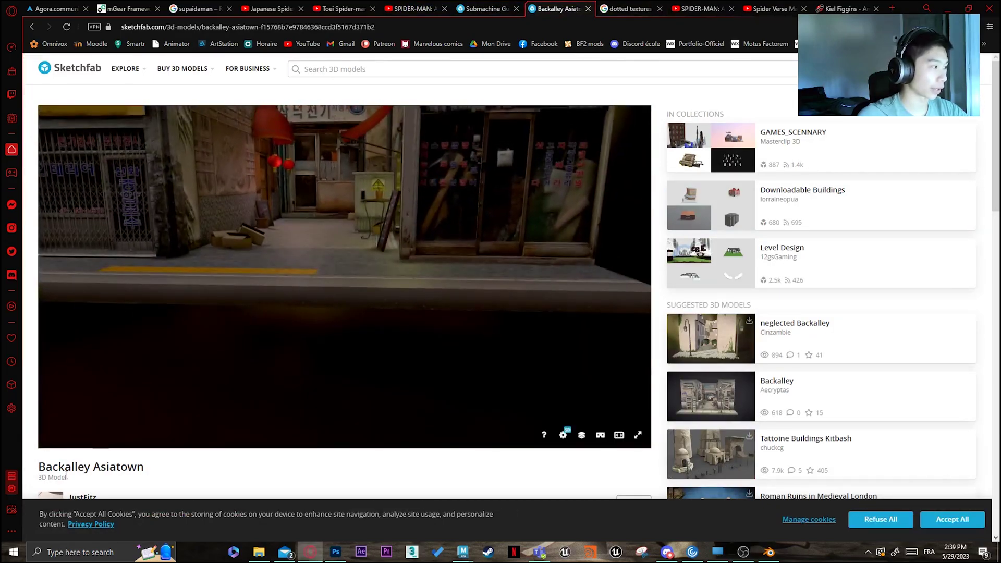
# Switch to Photoshop and apply the Filter Gallery's Cutout effect to Japan Innovation Hub.jpg, and minimize the program
pyautogui.moveTo(206, 272)
pyautogui.mouseDown()
pyautogui.moveTo(370, 252)
pyautogui.moveTo(417, 329)
pyautogui.moveTo(359, 280)
pyautogui.moveTo(393, 324)
pyautogui.mouseUp()
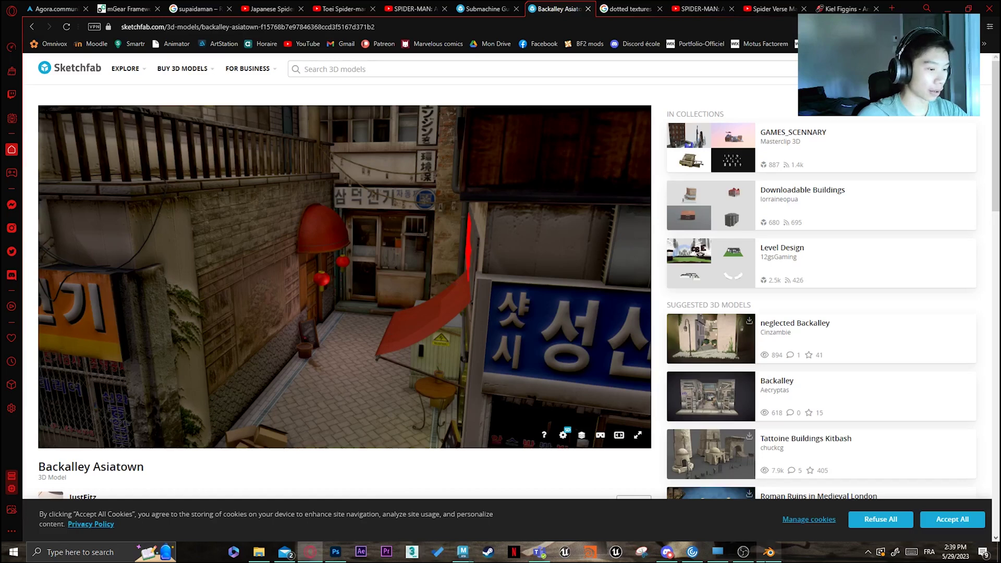
pyautogui.click(335, 553)
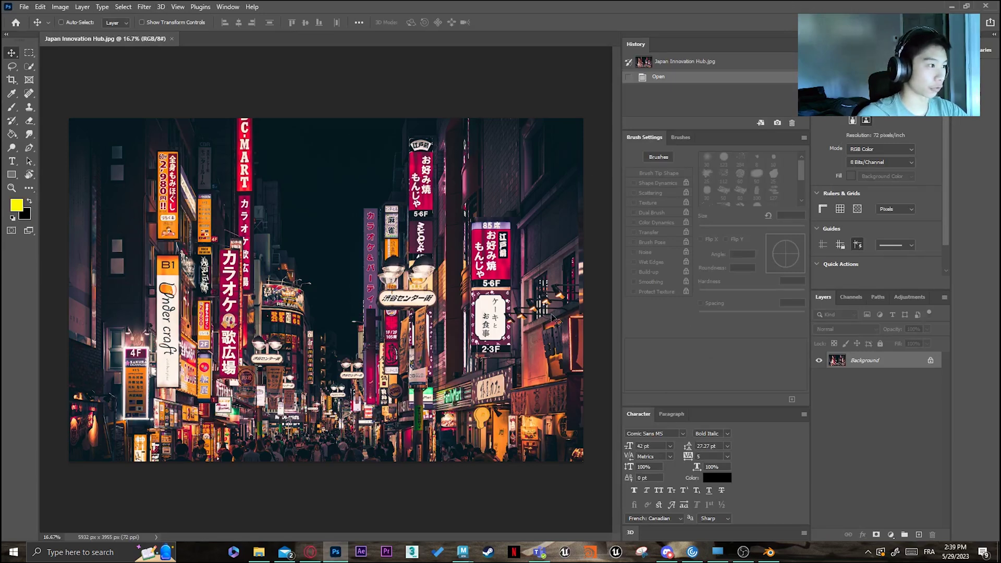
pyautogui.click(143, 8)
pyautogui.click(186, 65)
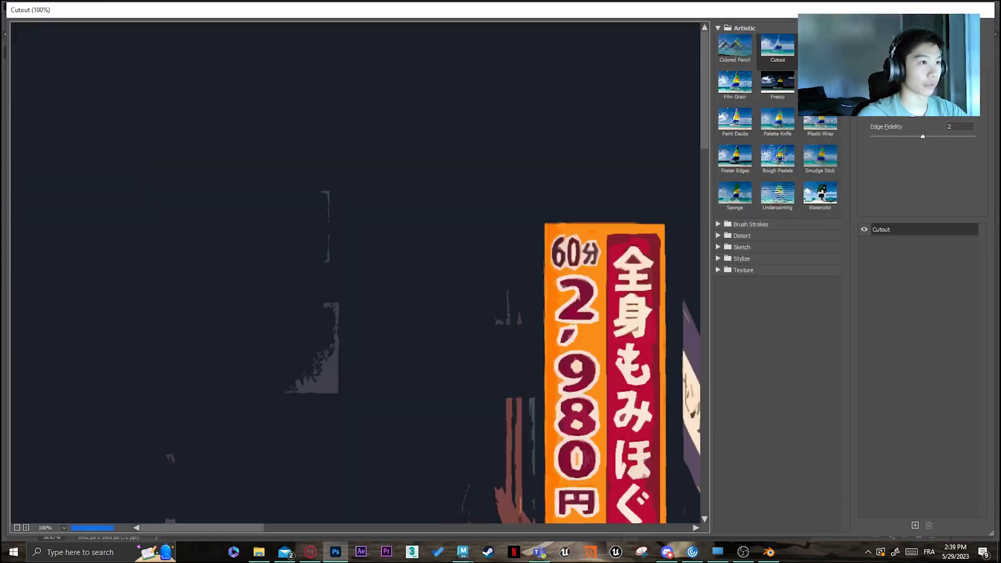
pyautogui.click(928, 32)
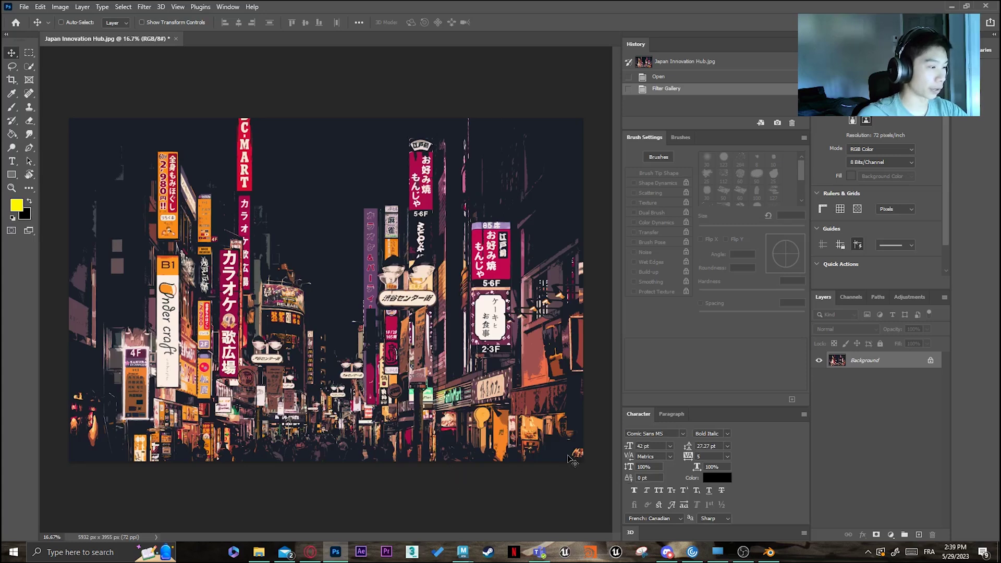
pyautogui.click(947, 7)
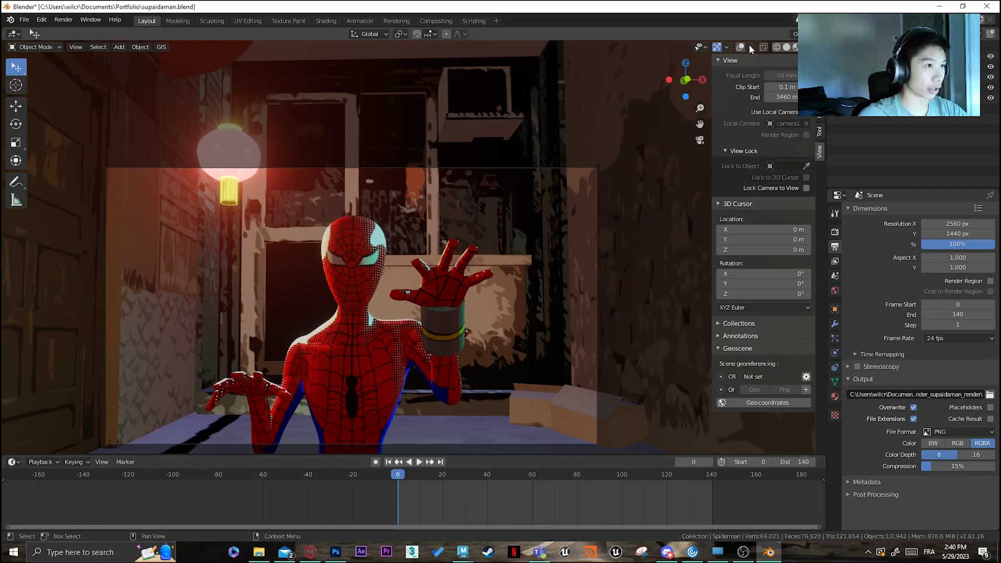
# Open the Shading workspace in Blender and bring the whole node graph of Material.004 into view
pyautogui.click(323, 20)
pyautogui.scroll(-7, 457, 430)
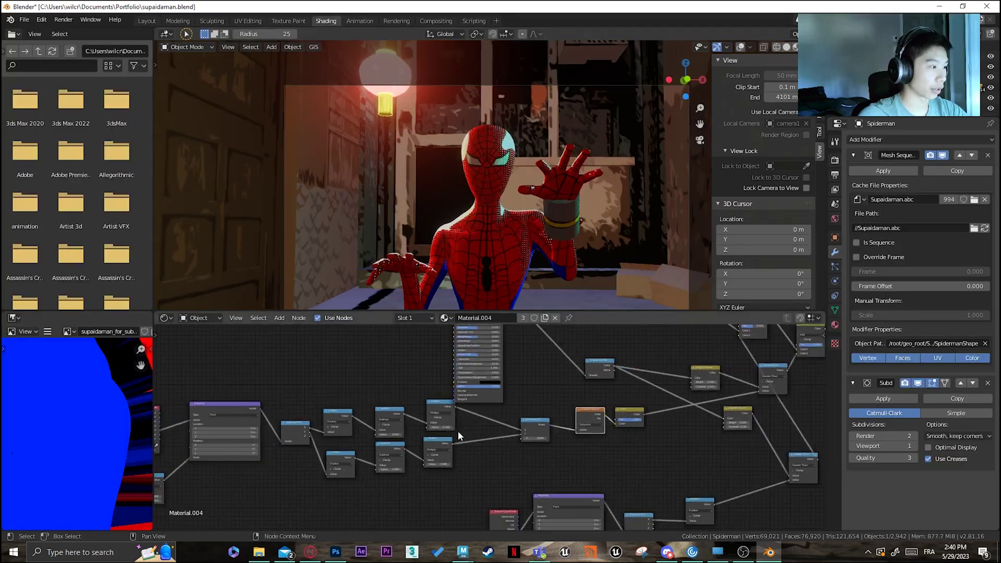
pyautogui.scroll(2, 470, 430)
pyautogui.scroll(1, 452, 452)
pyautogui.moveTo(479, 480); pyautogui.dragTo(542, 459, button='middle')
pyautogui.scroll(2, 605, 411)
pyautogui.moveTo(576, 357); pyautogui.dragTo(481, 414, button='middle')
pyautogui.scroll(2, 480, 414)
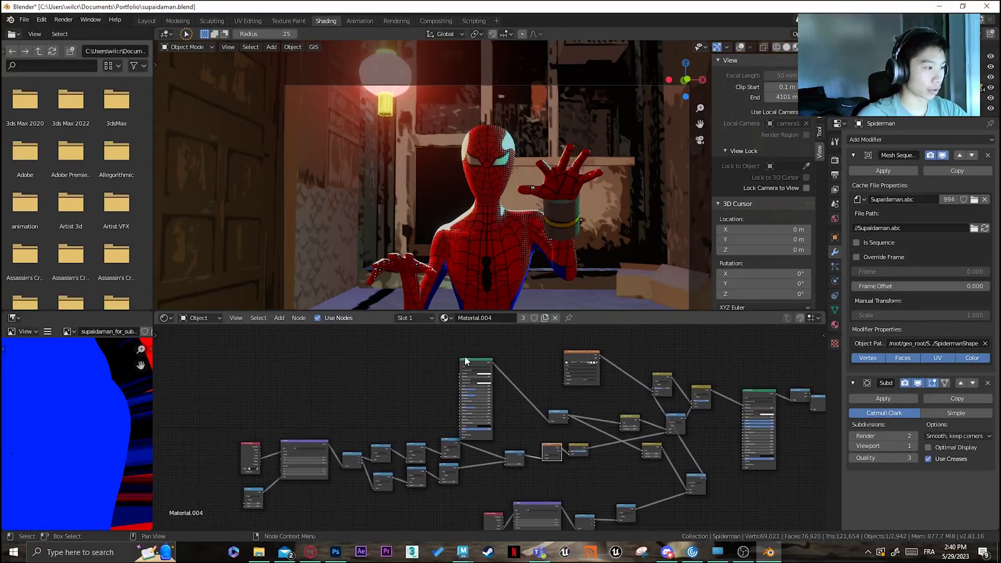
# Move the large shader node above the pattern chain and the converter node it feeds further up and left in Material.004's graph
pyautogui.moveTo(484, 359); pyautogui.dragTo(463, 329)
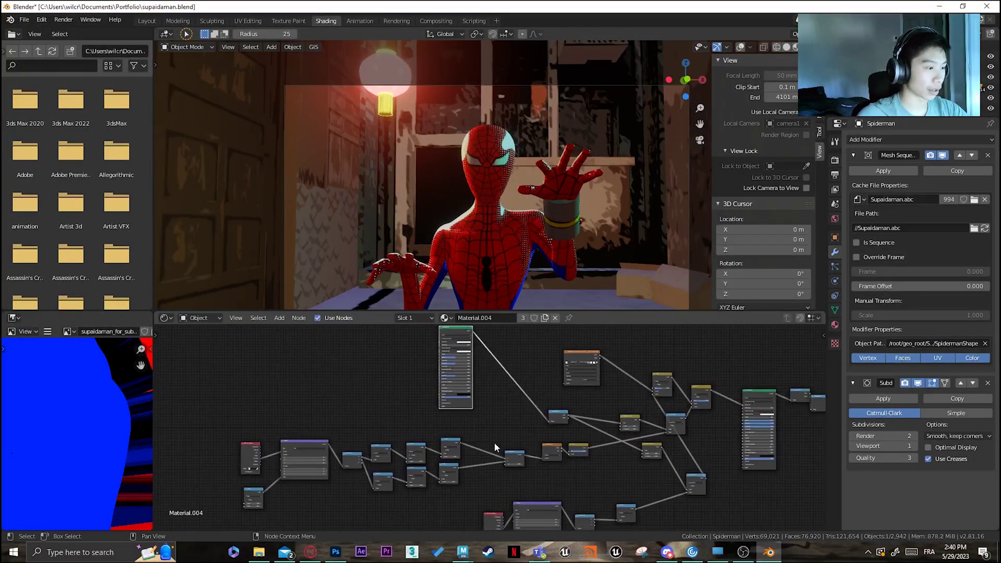
pyautogui.moveTo(496, 445); pyautogui.dragTo(472, 423, button='middle')
pyautogui.moveTo(535, 392)
pyautogui.mouseDown()
pyautogui.moveTo(512, 367)
pyautogui.moveTo(525, 378)
pyautogui.mouseUp()
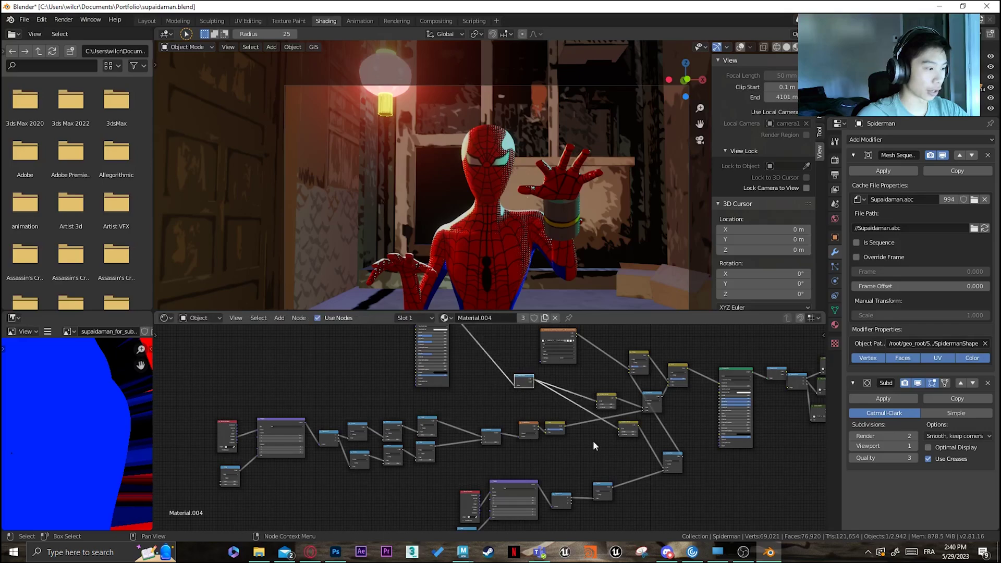
pyautogui.scroll(2, 488, 431)
pyautogui.moveTo(369, 437); pyautogui.dragTo(551, 404, button='middle')
# Switch to the browser and look up the YouTube tutorial "Spider Verse Material in Blender 2.8 Eevee", highlighting its title
pyautogui.click(311, 551)
pyautogui.click(644, 7)
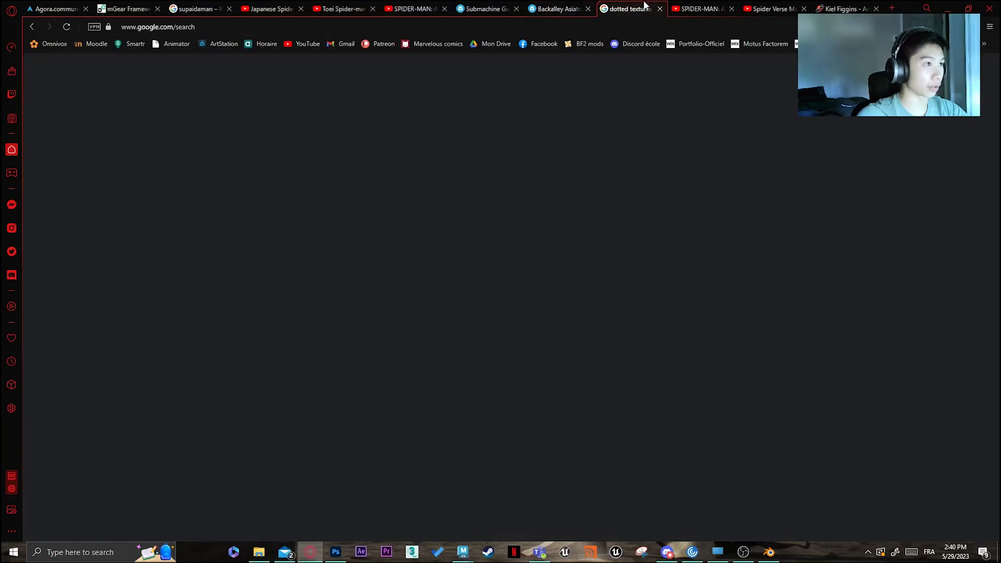
pyautogui.click(713, 8)
pyautogui.click(788, 6)
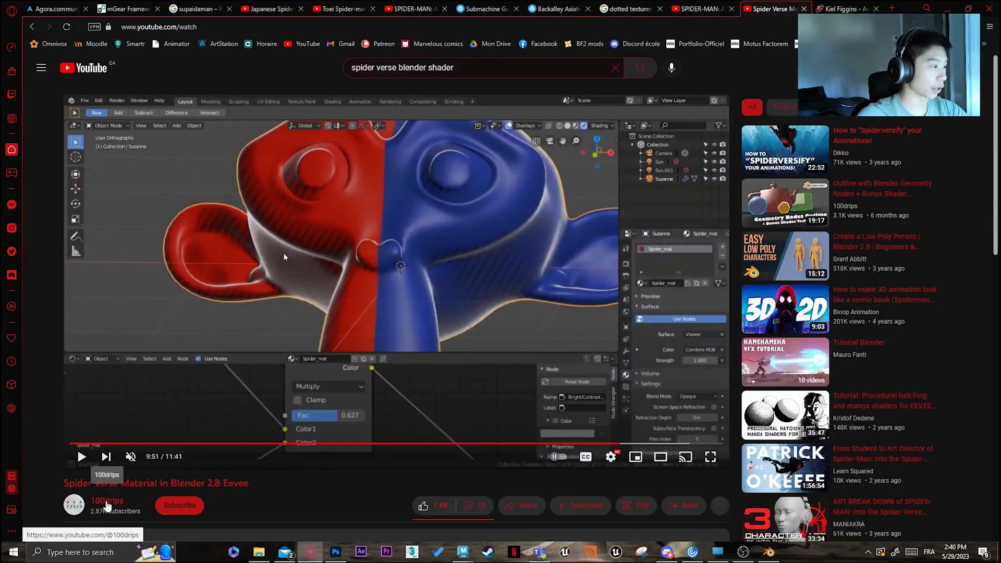
pyautogui.moveTo(64, 484); pyautogui.dragTo(238, 491)
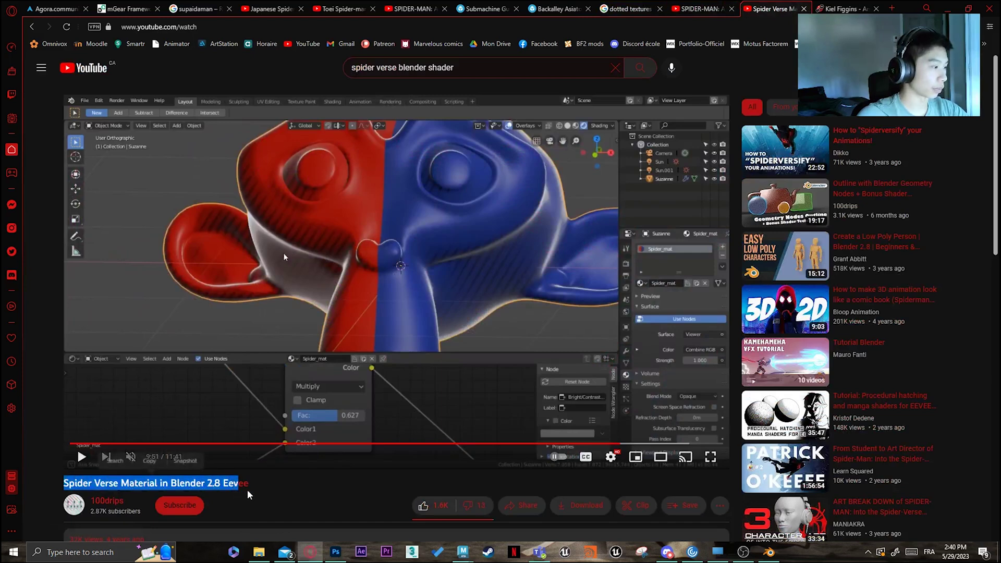
pyautogui.click(282, 480)
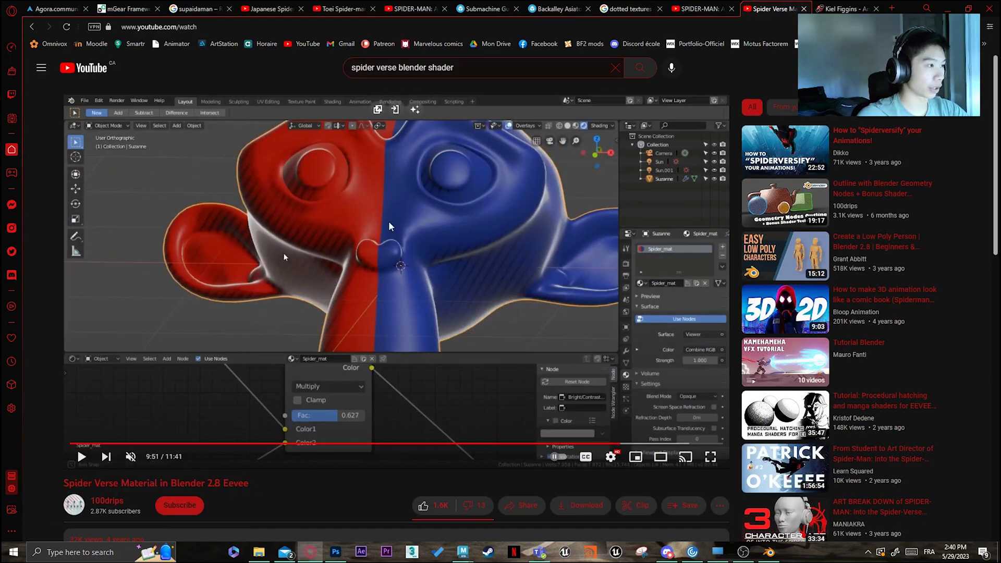
pyautogui.click(947, 9)
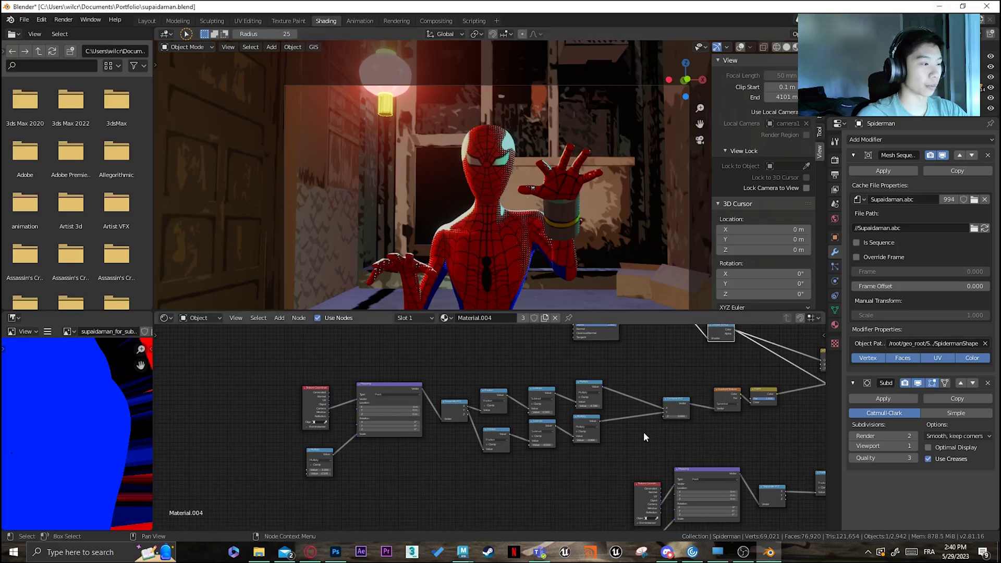
# Compare Material.004's dot-pattern node chain with the tutorial in the browser and examine its Texture Coordinate, Mapping and Fraction nodes
pyautogui.moveTo(718, 418); pyautogui.dragTo(556, 476, button='middle')
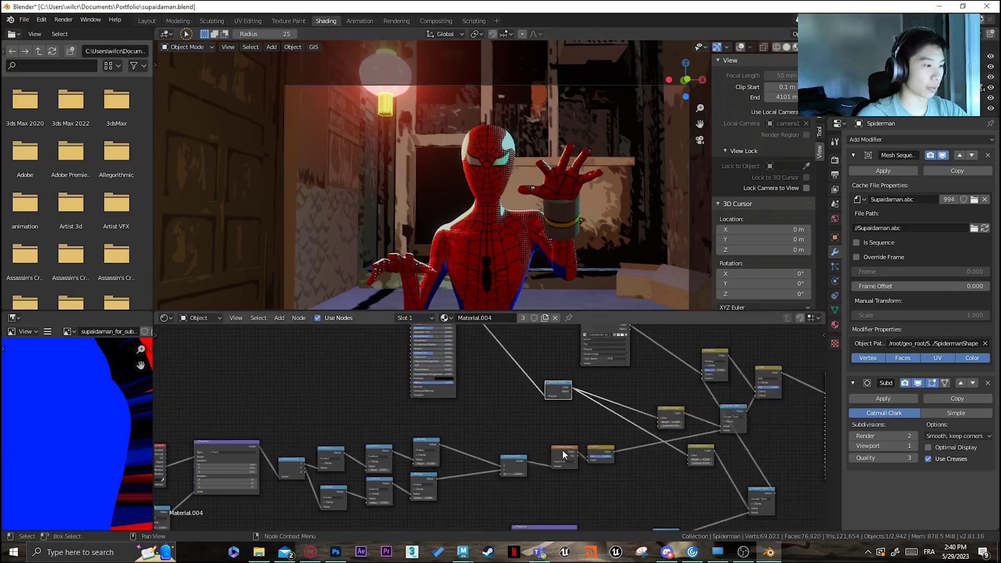
pyautogui.moveTo(758, 469); pyautogui.dragTo(575, 440, button='middle')
pyautogui.moveTo(323, 456); pyautogui.dragTo(354, 469, button='middle')
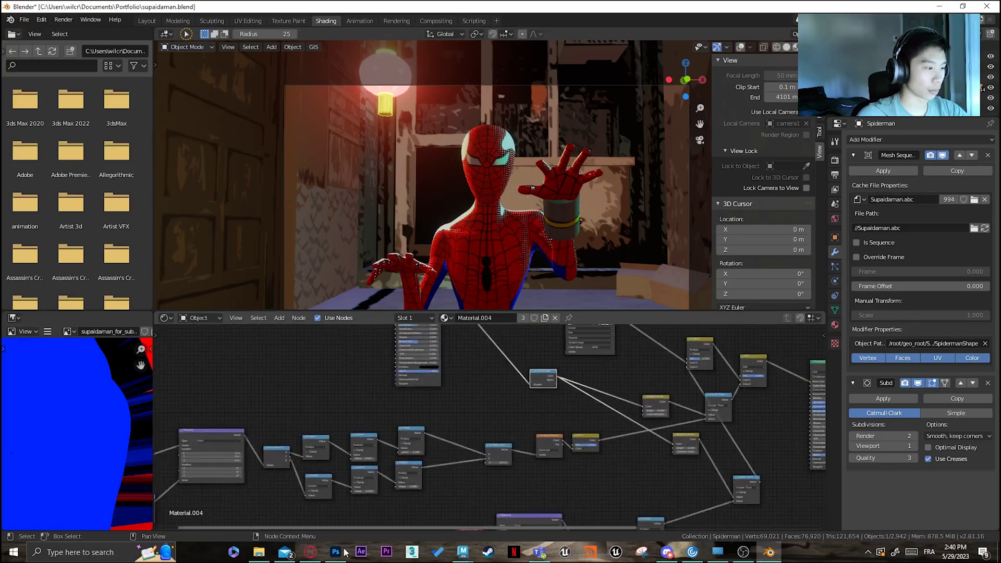
pyautogui.click(310, 552)
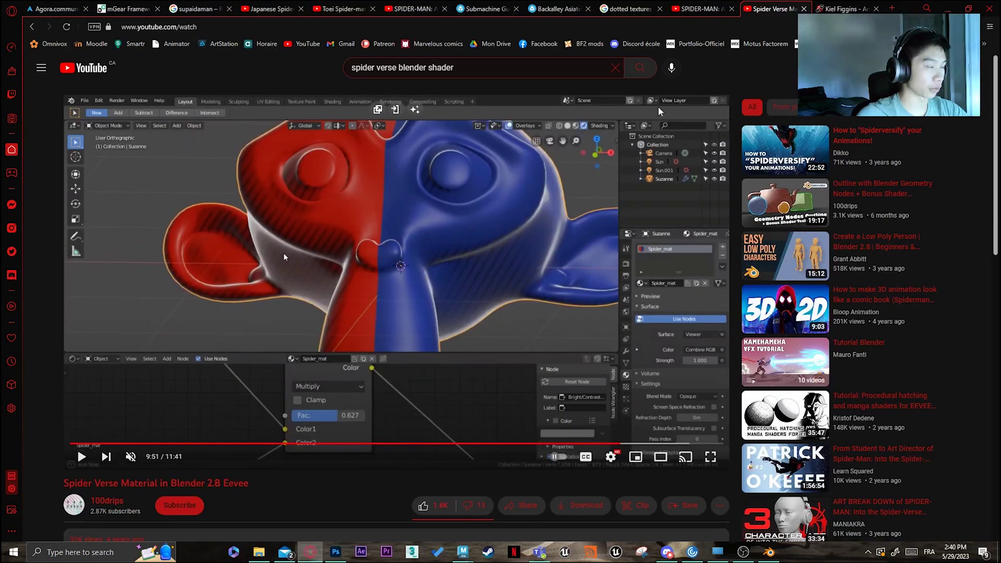
pyautogui.click(945, 9)
pyautogui.scroll(-2, 479, 418)
pyautogui.moveTo(344, 410); pyautogui.dragTo(491, 381, button='middle')
pyautogui.scroll(5, 420, 430)
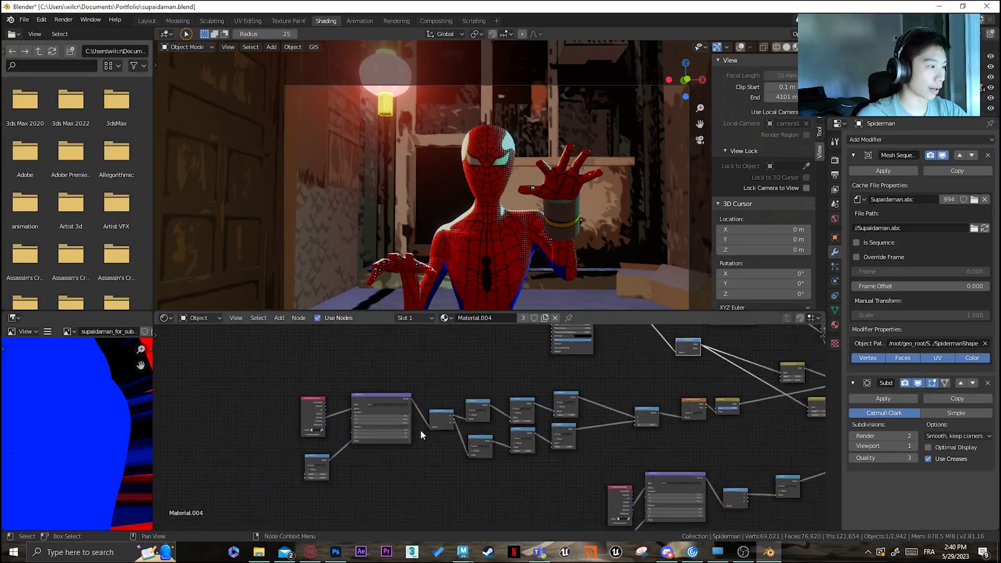
pyautogui.moveTo(321, 459); pyautogui.dragTo(376, 422, button='middle')
pyautogui.scroll(4, 452, 459)
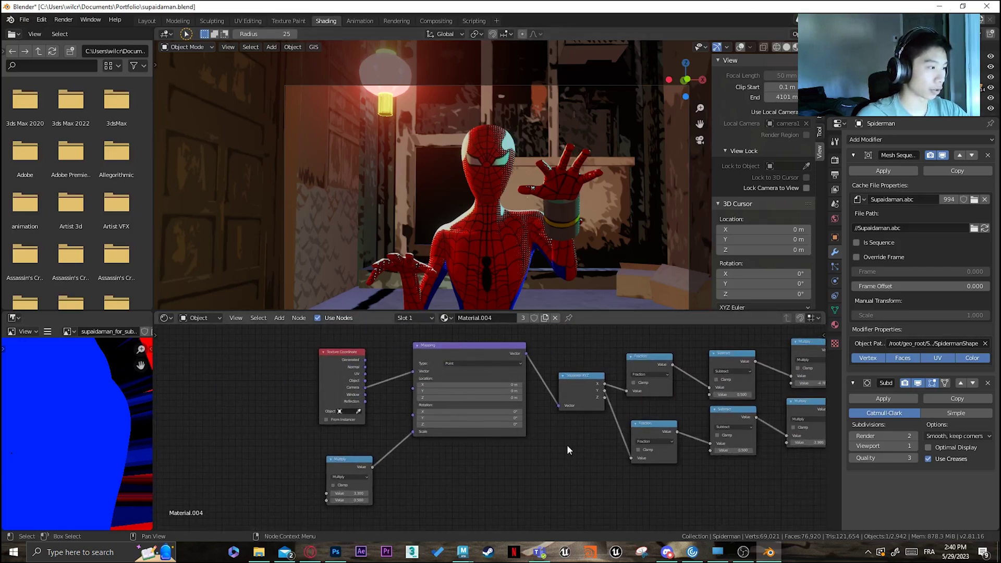
# Move the Gradient Texture node upward between the Combine XYZ and Invert nodes
pyautogui.moveTo(691, 438); pyautogui.dragTo(563, 448, button='middle')
pyautogui.moveTo(786, 454); pyautogui.dragTo(382, 477, button='middle')
pyautogui.moveTo(516, 386); pyautogui.dragTo(505, 373)
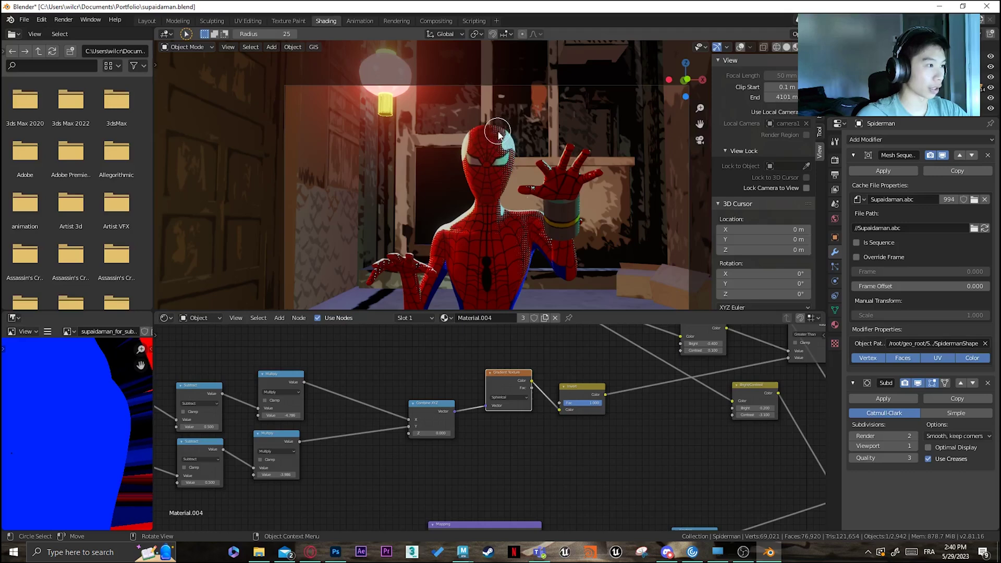
pyautogui.moveTo(517, 380); pyautogui.dragTo(514, 362)
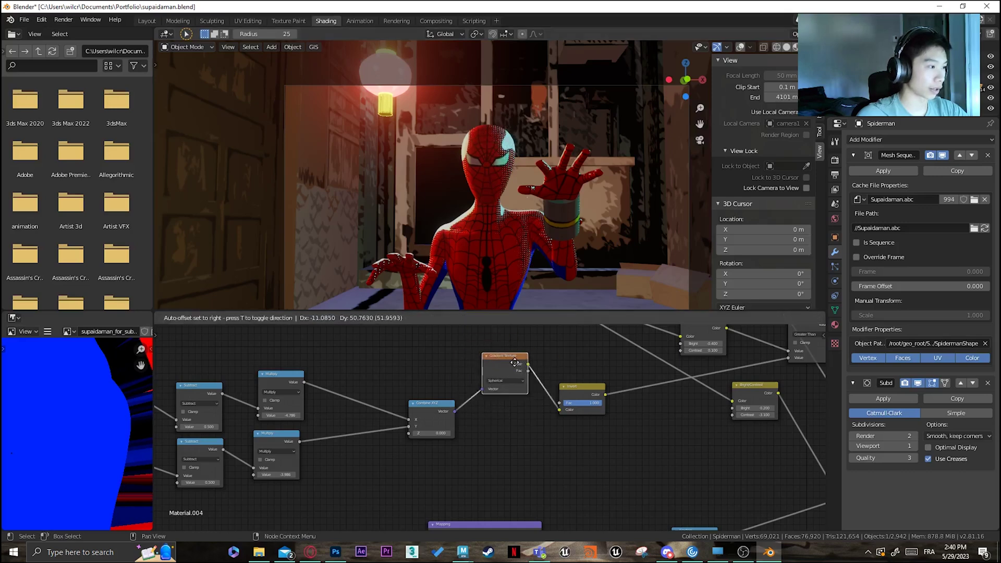
# Try the Quadratic gradient type on the Gradient Texture node, and set it back to Spherical
pyautogui.moveTo(313, 396); pyautogui.dragTo(764, 378, button='middle')
pyautogui.moveTo(813, 406); pyautogui.dragTo(554, 458, button='middle')
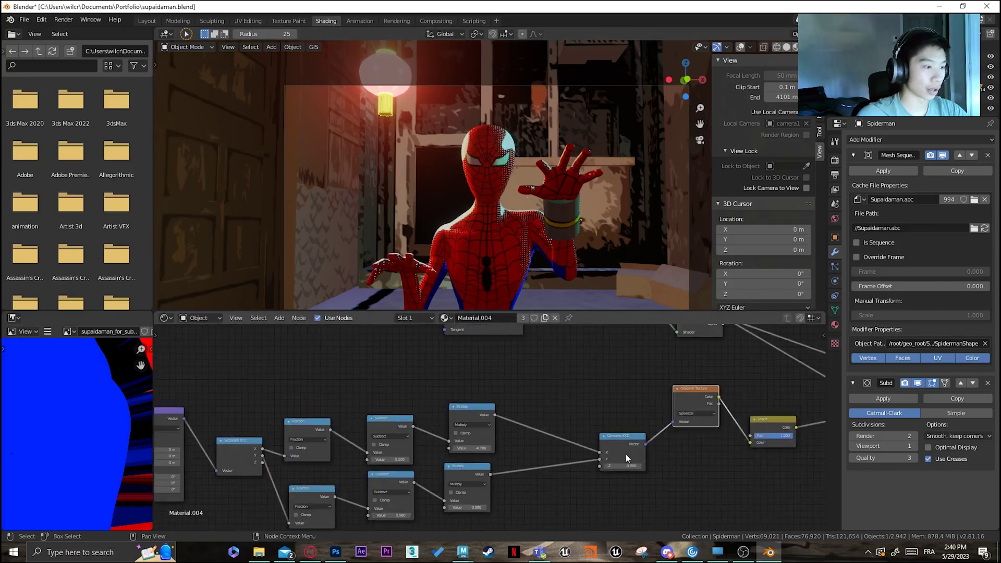
pyautogui.moveTo(719, 402); pyautogui.dragTo(600, 392, button='middle')
pyautogui.scroll(1, 599, 392)
pyautogui.click(582, 421)
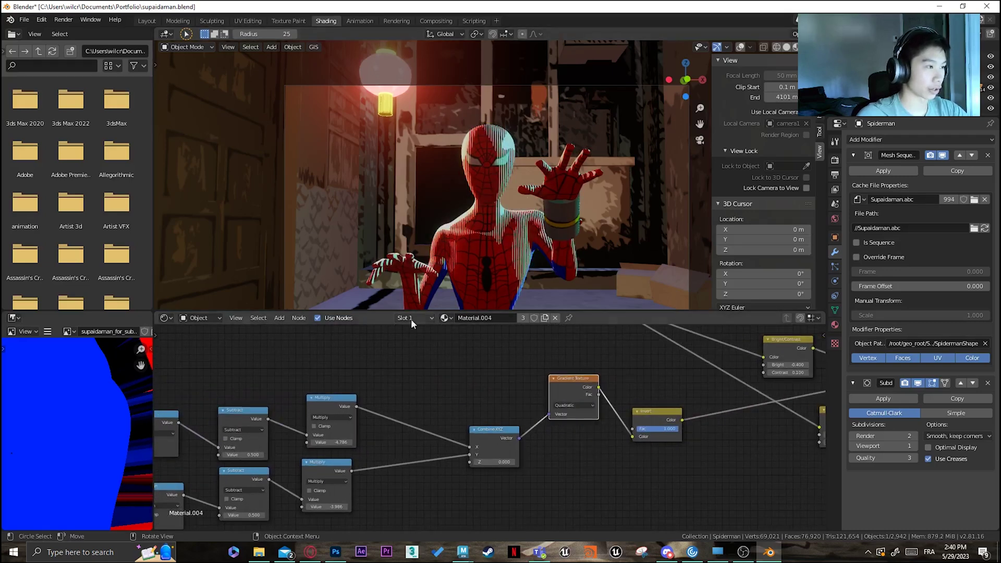
pyautogui.click(499, 288)
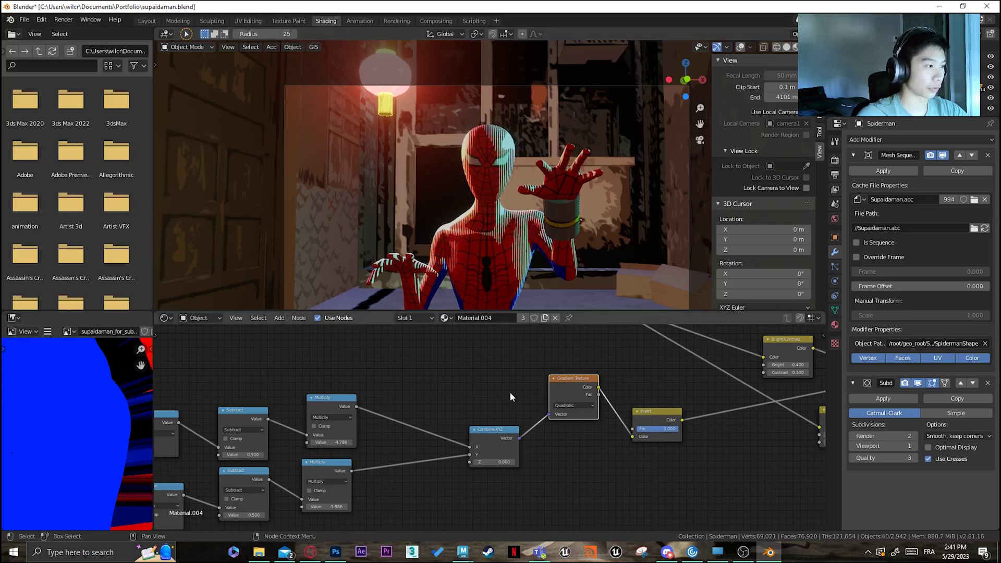
pyautogui.click(571, 405)
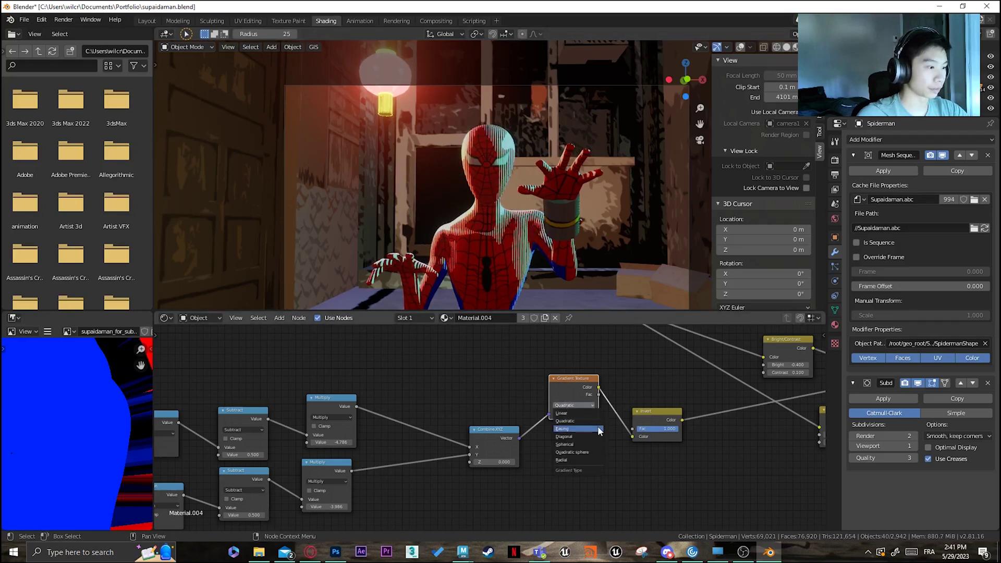
pyautogui.click(582, 405)
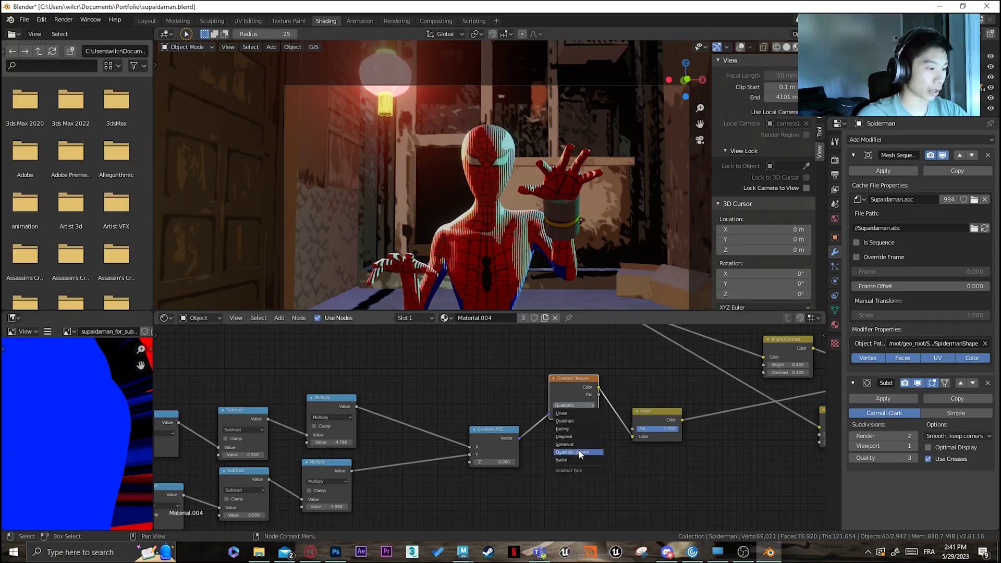
pyautogui.click(588, 444)
# Try a first value of 0.400 in the Multiply node feeding the Mapping scale, and undo the change
pyautogui.moveTo(453, 449); pyautogui.dragTo(746, 441, button='middle')
pyautogui.moveTo(335, 458); pyautogui.dragTo(481, 424, button='middle')
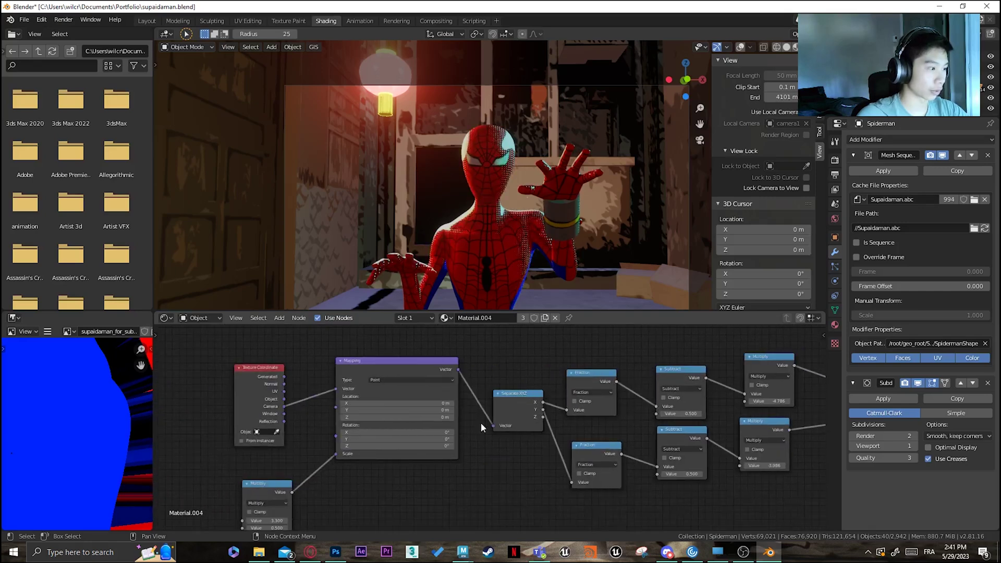
pyautogui.moveTo(335, 430); pyautogui.dragTo(463, 414, button='middle')
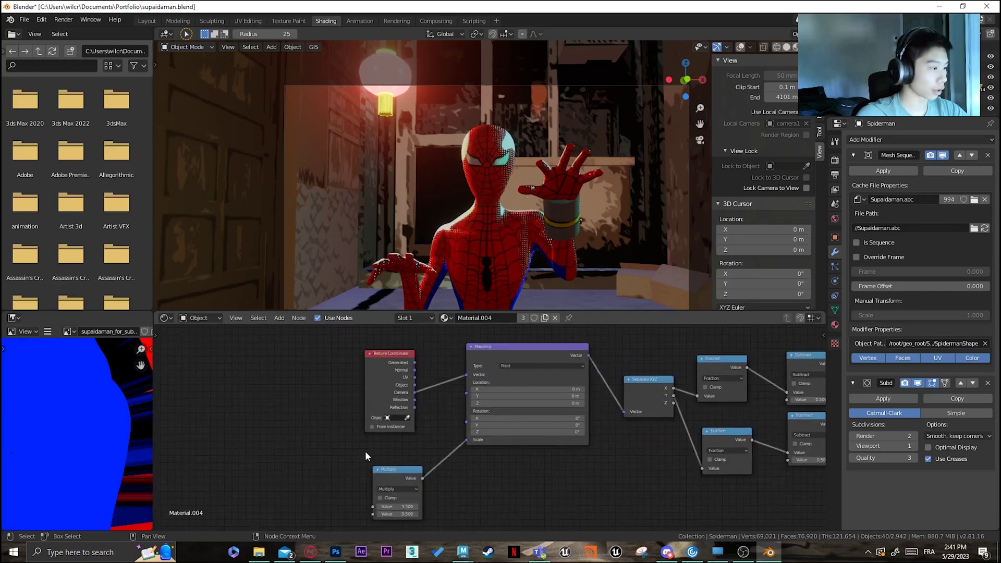
pyautogui.scroll(2, 428, 480)
pyautogui.moveTo(431, 489); pyautogui.dragTo(479, 452, button='middle')
pyautogui.moveTo(443, 473); pyautogui.dragTo(469, 473)
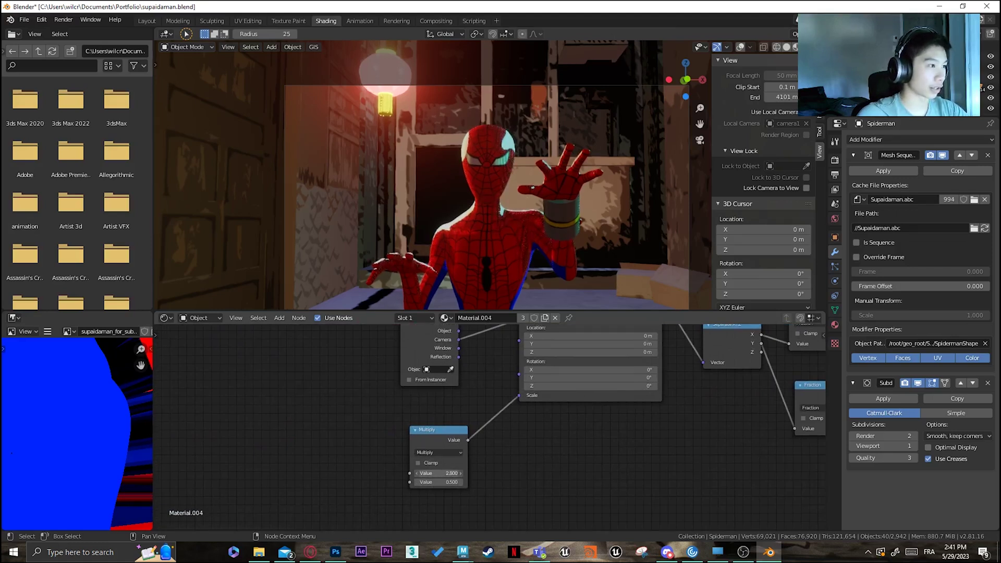
pyautogui.moveTo(450, 474); pyautogui.dragTo(435, 473)
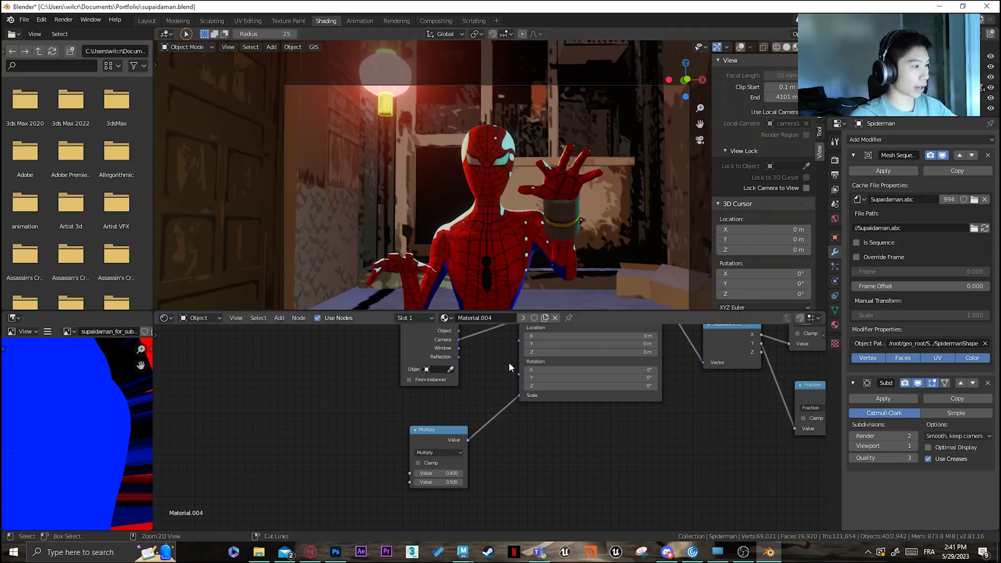
pyautogui.hotkey('ctrl', 'z')
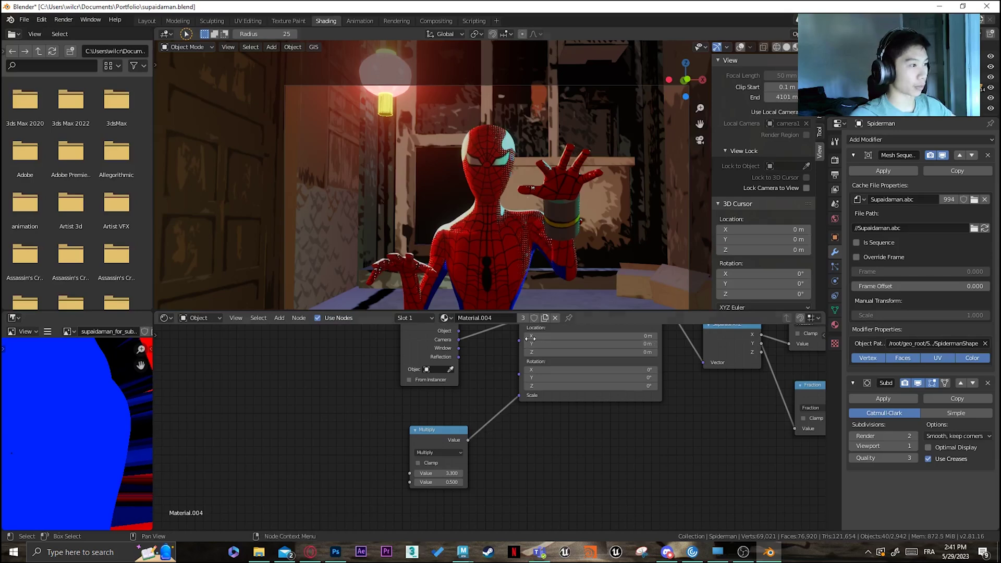
# Try adjusting the factor of the Add node that feeds the Principled BSDF's base color, leaving it at 1.000
pyautogui.moveTo(821, 398); pyautogui.dragTo(574, 445, button='middle')
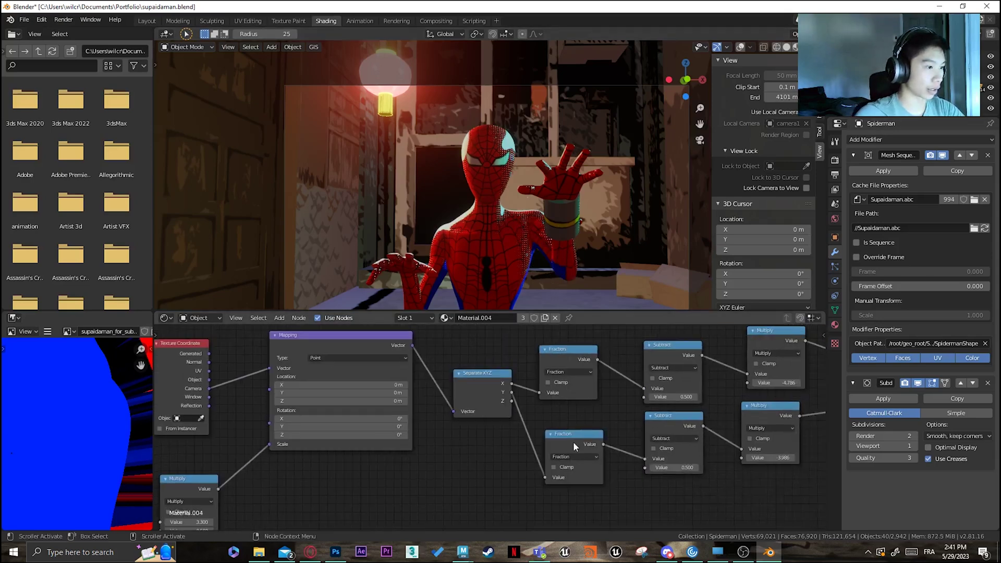
pyautogui.moveTo(754, 438); pyautogui.dragTo(537, 465, button='middle')
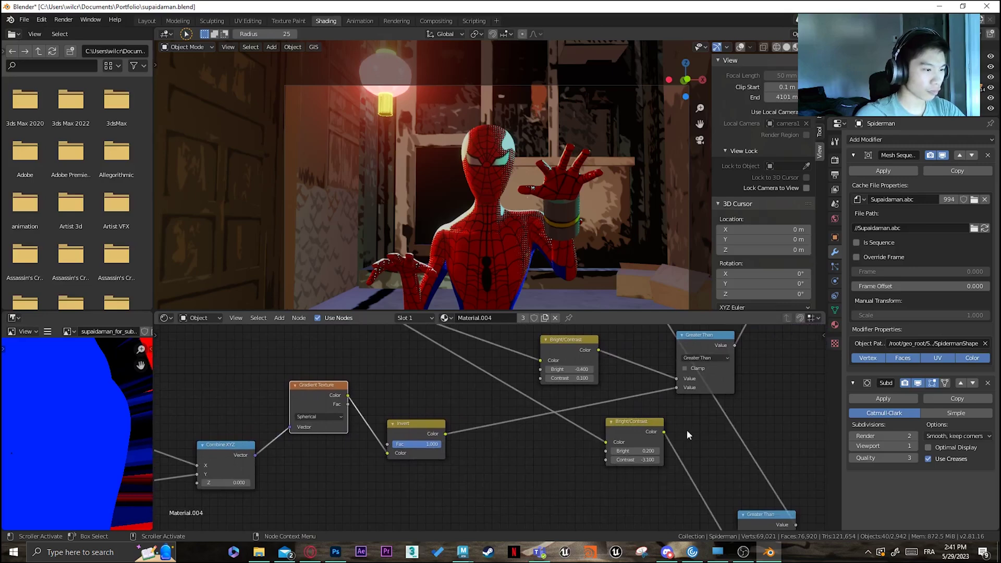
pyautogui.scroll(1, 665, 434)
pyautogui.moveTo(704, 409); pyautogui.dragTo(589, 440, button='middle')
pyautogui.moveTo(658, 387); pyautogui.dragTo(546, 452, button='middle')
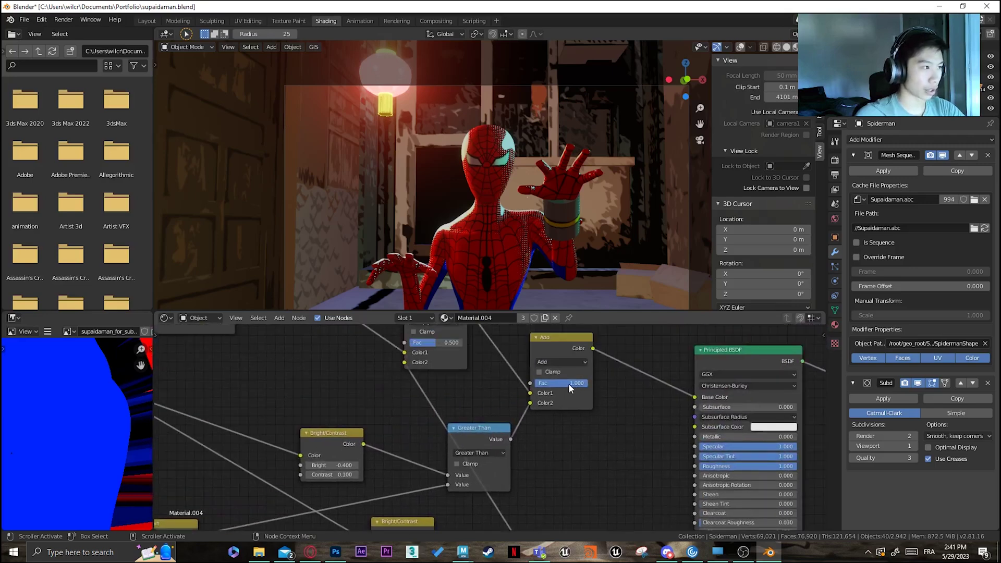
pyautogui.moveTo(570, 384)
pyautogui.mouseDown()
pyautogui.moveTo(542, 383)
pyautogui.moveTo(588, 383)
pyautogui.mouseUp()
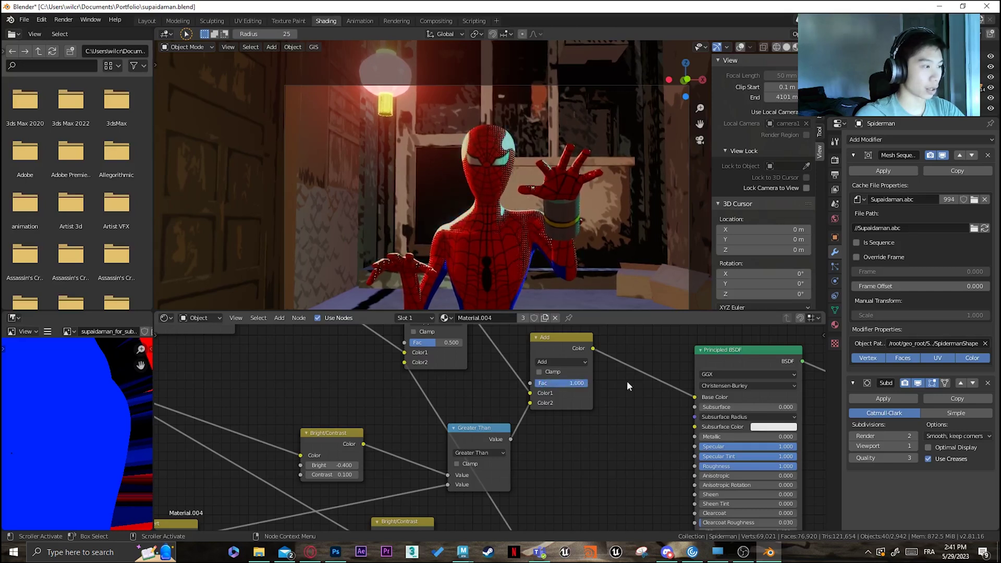
# Try a factor of 0.5 on the Add node feeding the Principled BSDF's base color, and set it back to 1
pyautogui.moveTo(539, 382); pyautogui.dragTo(575, 422, button='middle')
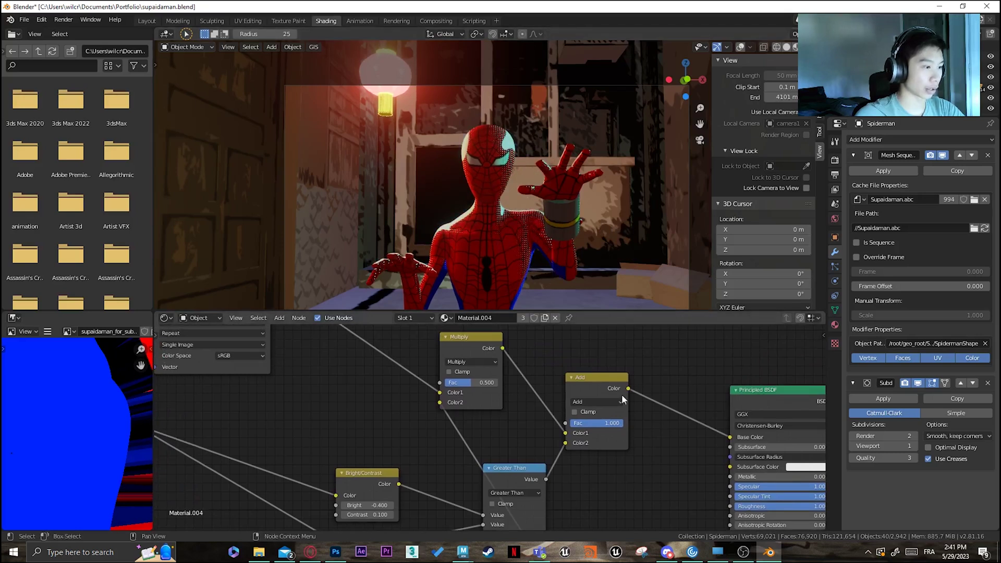
pyautogui.click(593, 423)
pyautogui.write('0.5')
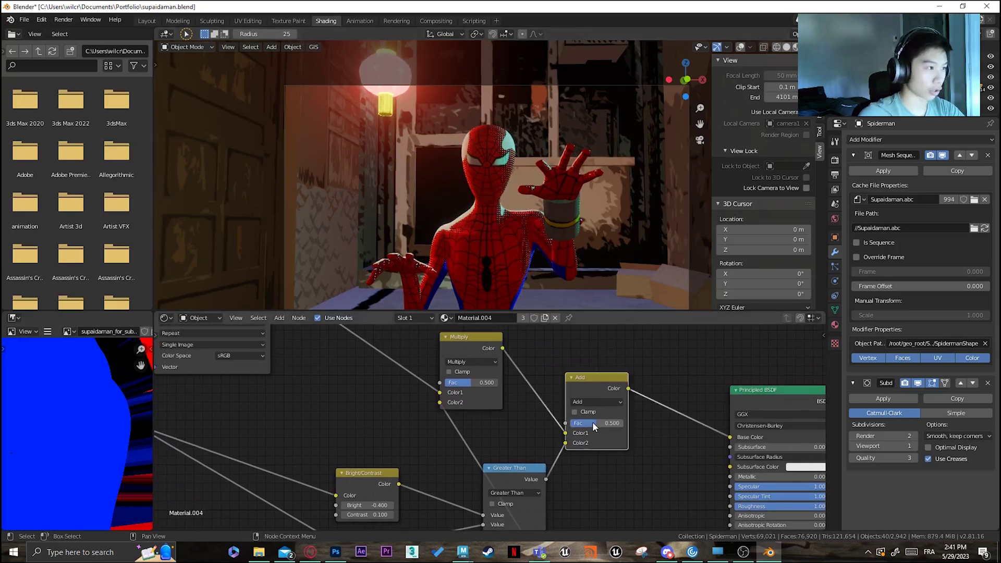
pyautogui.press('Return')
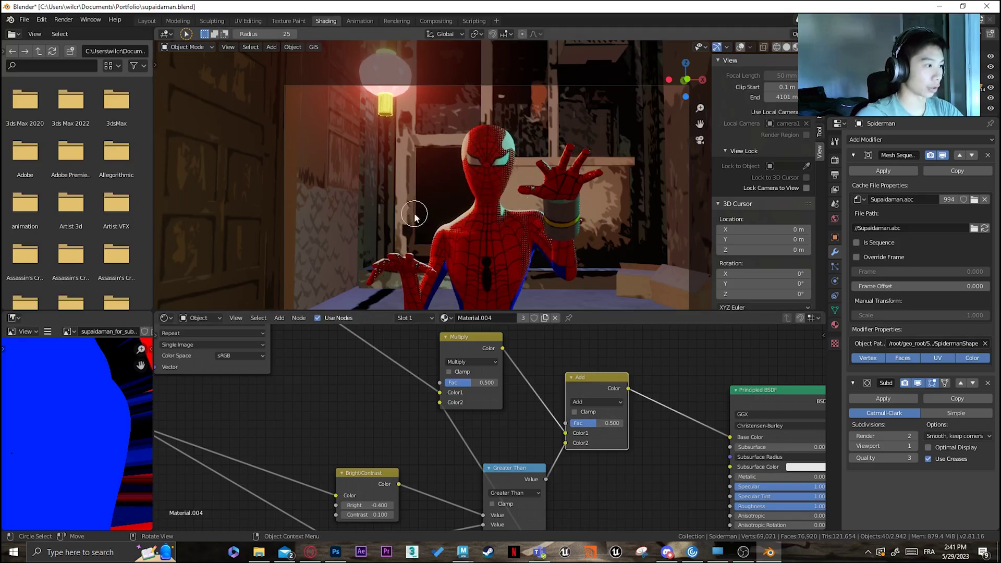
pyautogui.write('1')
pyautogui.press('Return')
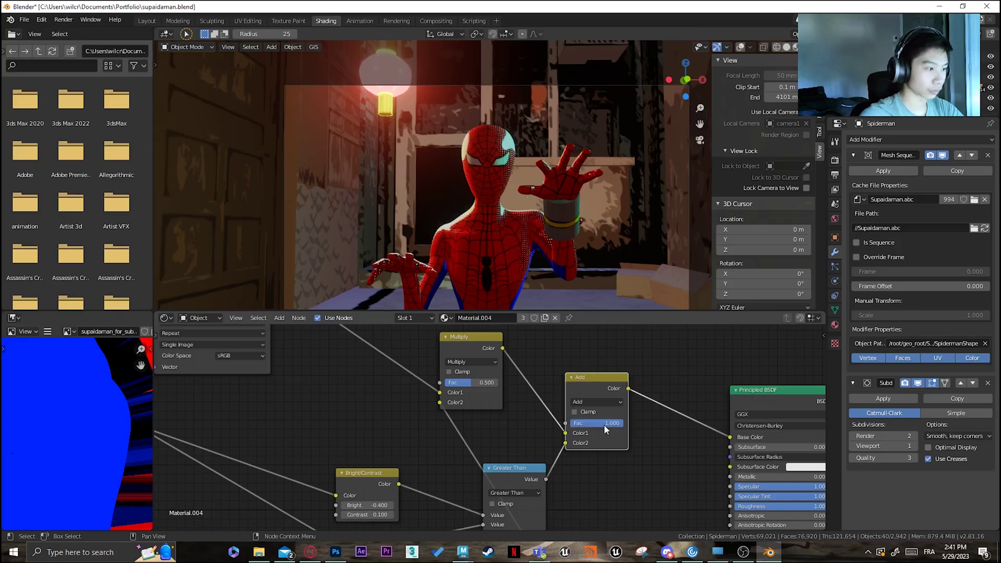
# Look over the shader's final color nodes up to the Material Output, and open the compositing node tree
pyautogui.scroll(-2, 595, 433)
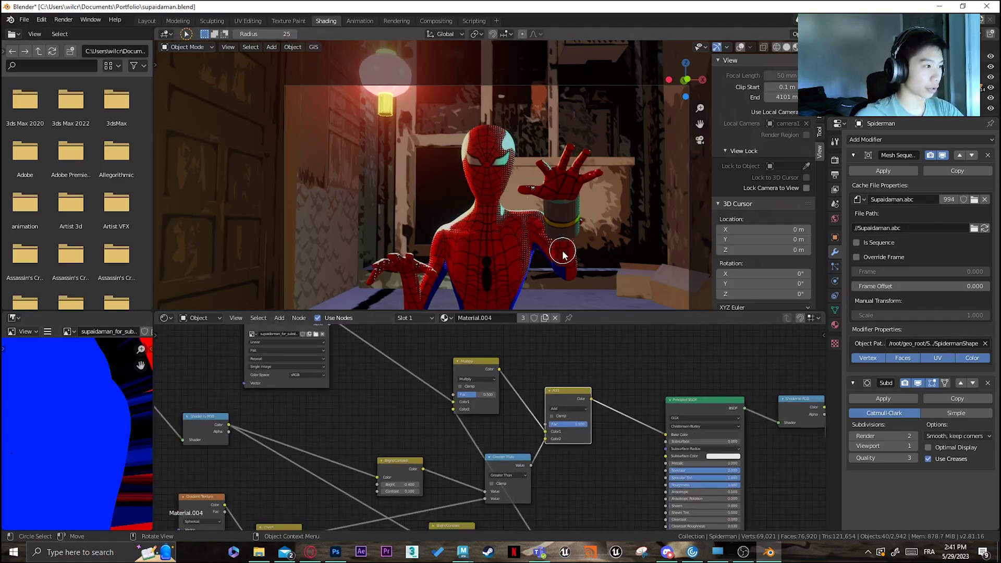
pyautogui.moveTo(645, 400); pyautogui.dragTo(239, 365, button='middle')
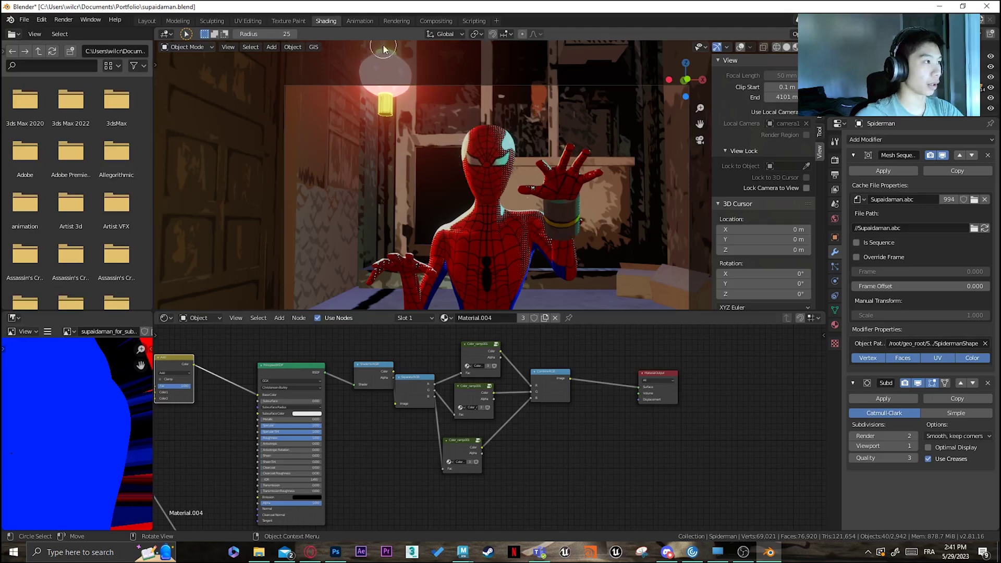
pyautogui.click(360, 20)
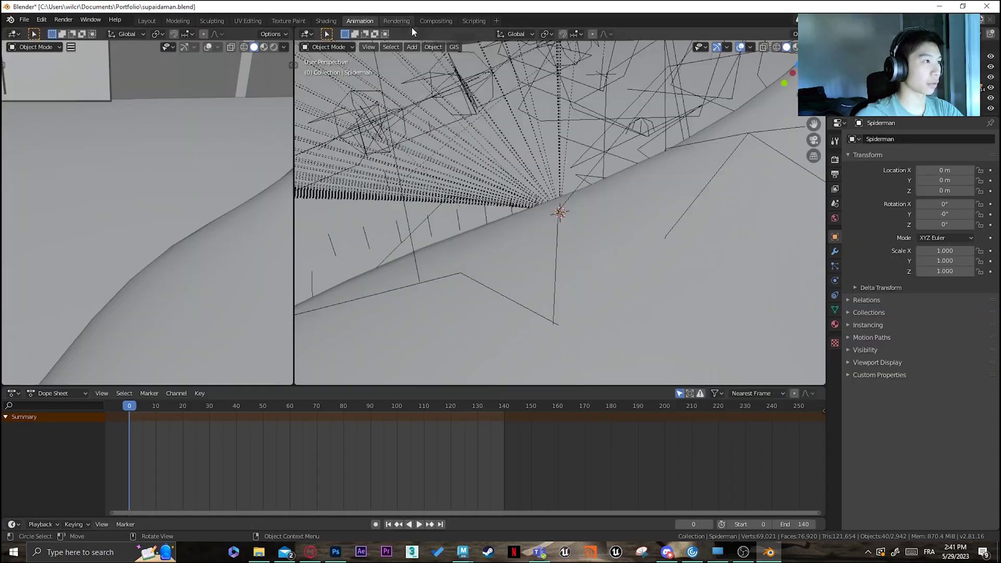
pyautogui.click(440, 21)
pyautogui.scroll(-1, 349, 134)
pyautogui.moveTo(348, 133); pyautogui.dragTo(492, 129, button='middle')
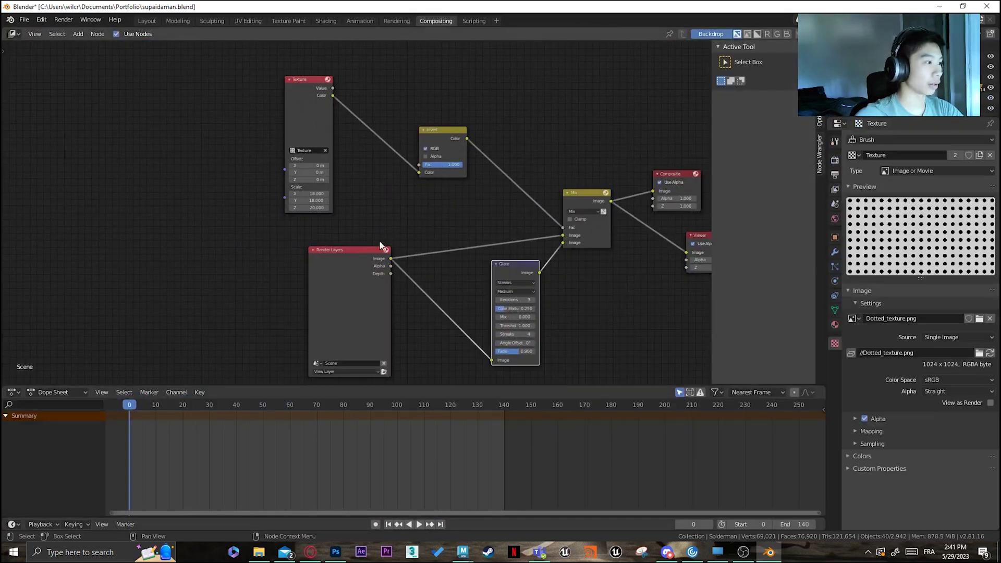
# Render the current frame, examine the dotted highlights on the character up close, and close the render window
pyautogui.click(63, 19)
pyautogui.click(78, 27)
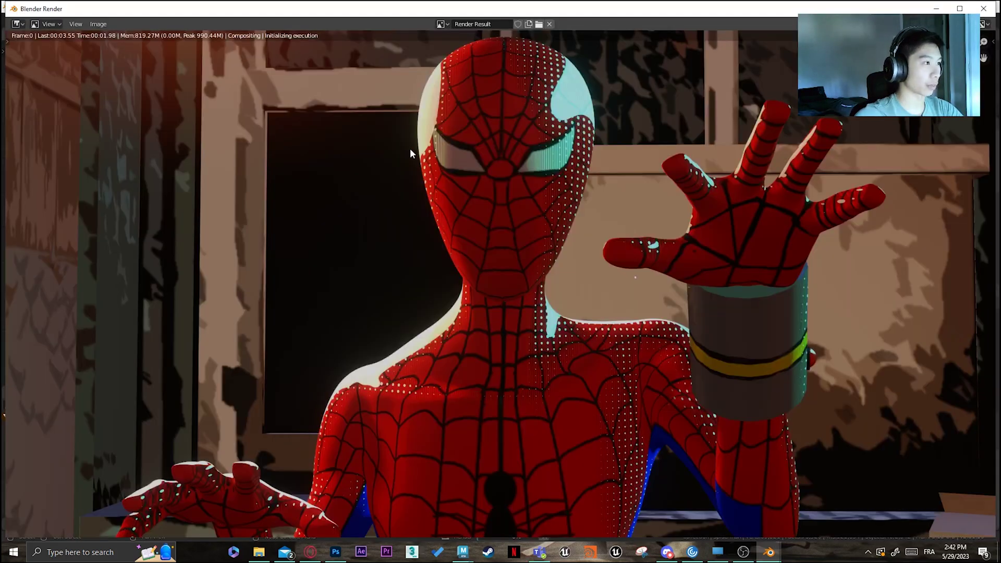
pyautogui.scroll(8, 458, 205)
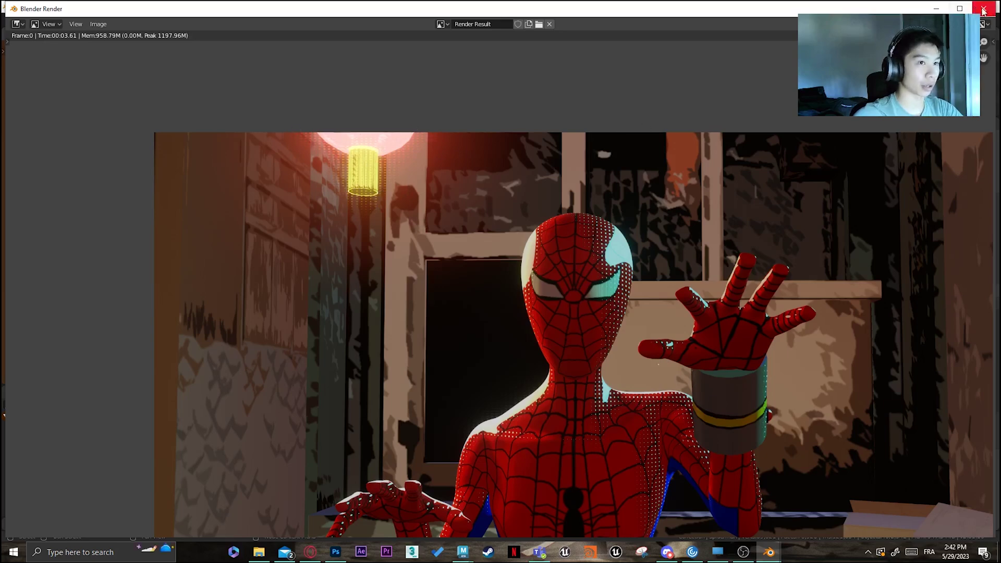
pyautogui.click(983, 9)
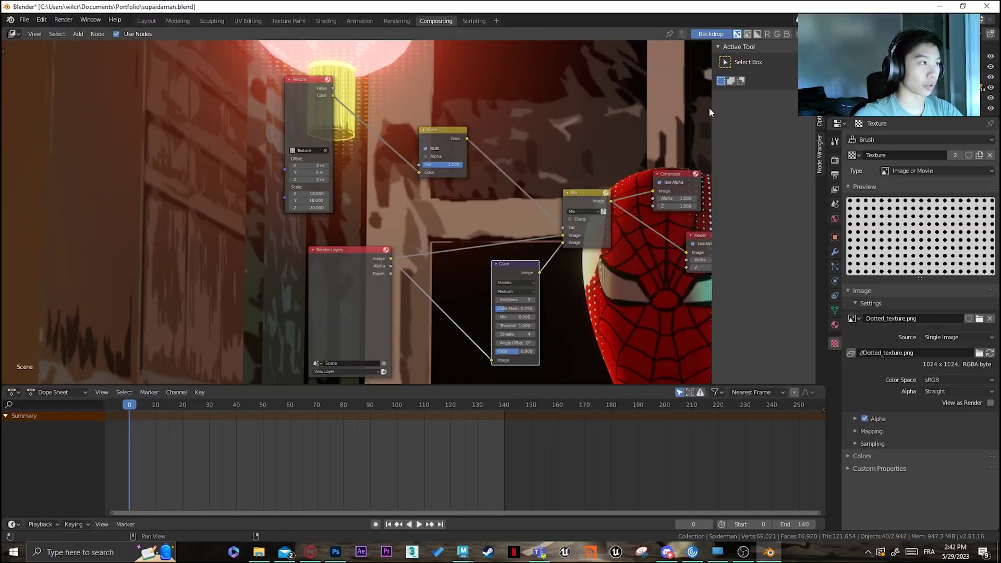
# Check the Bloom option in the Eevee render settings of the Layout workspace, and return to the compositing nodes
pyautogui.click(140, 20)
pyautogui.click(866, 295)
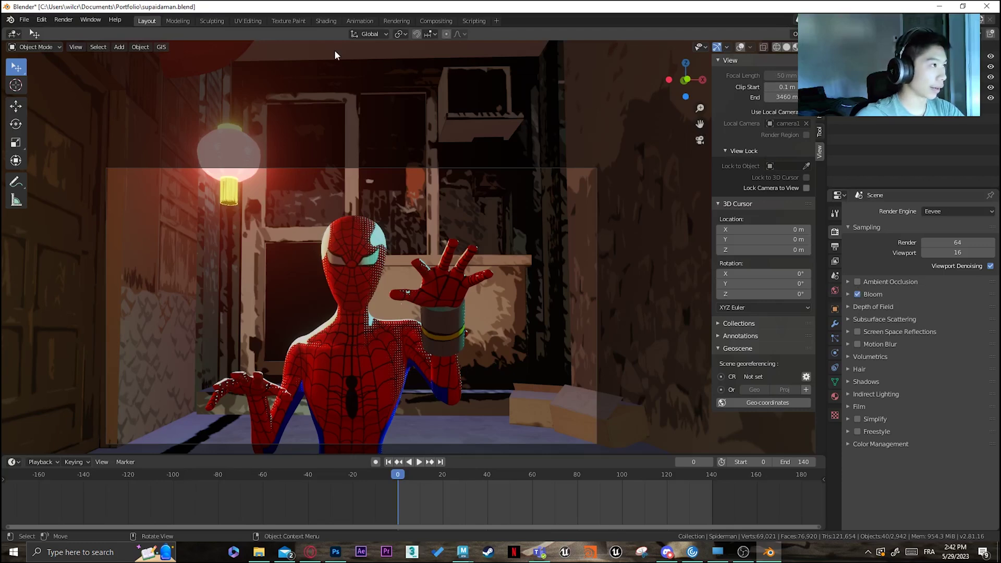
pyautogui.click(330, 20)
pyautogui.click(396, 21)
pyautogui.click(445, 20)
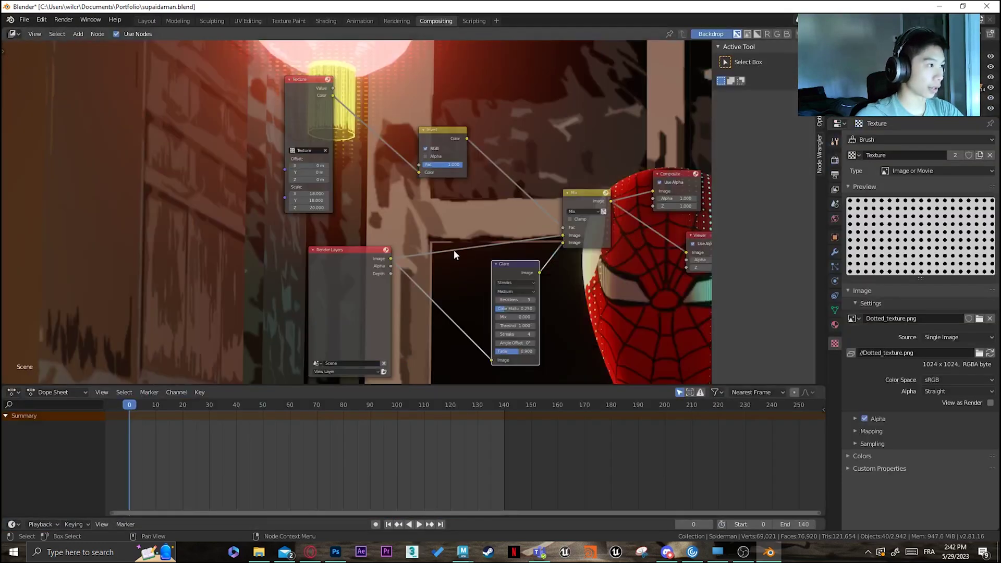
# Examine how the Texture, Invert, Render Layers and Glare nodes feed the Mix node in the compositor
pyautogui.scroll(-1, 454, 254)
pyautogui.moveTo(457, 95); pyautogui.dragTo(370, 113, button='middle')
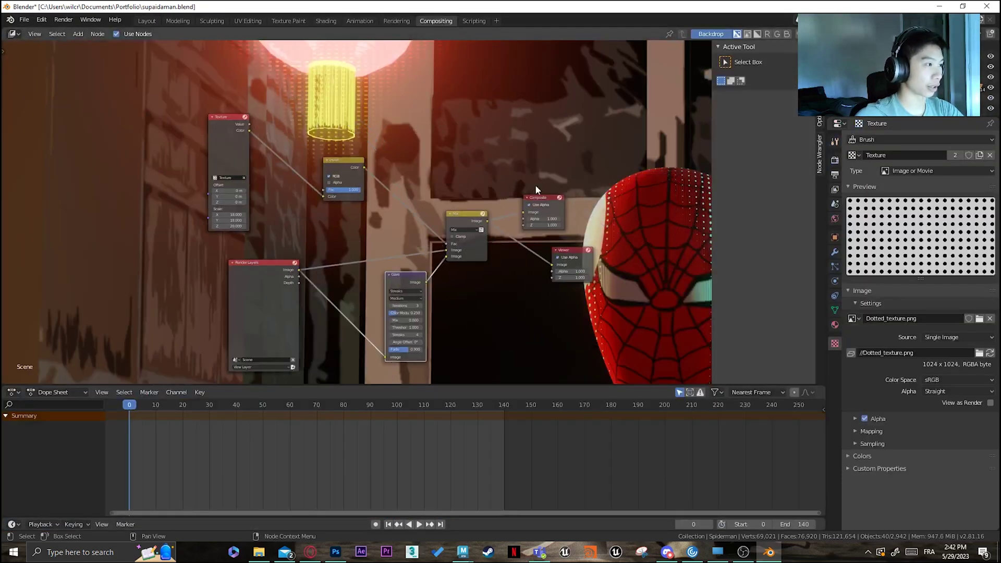
pyautogui.scroll(3, 425, 208)
pyautogui.moveTo(476, 274); pyautogui.dragTo(445, 181, button='middle')
pyautogui.scroll(-1, 330, 221)
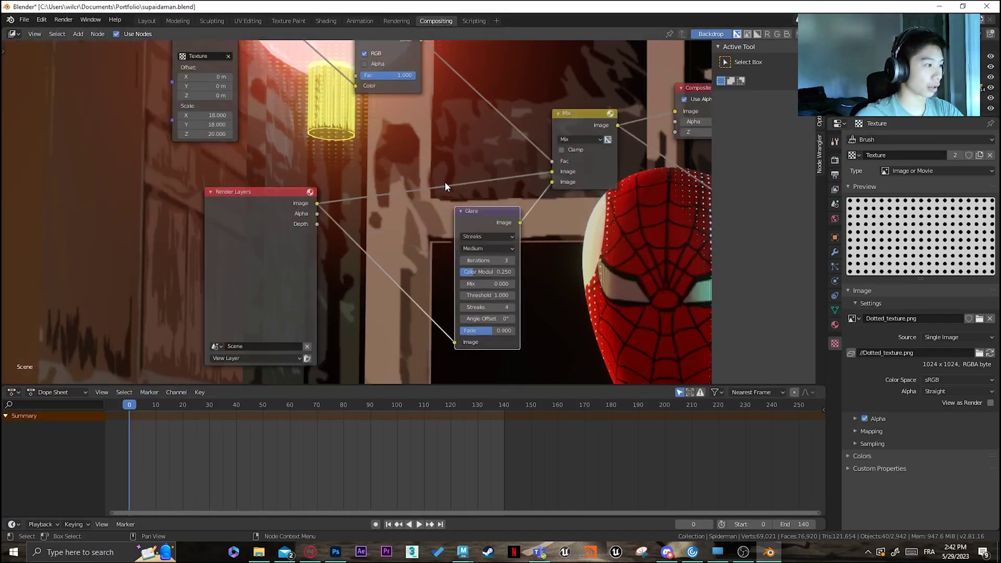
pyautogui.scroll(-1, 400, 209)
pyautogui.moveTo(469, 107); pyautogui.dragTo(443, 187, button='middle')
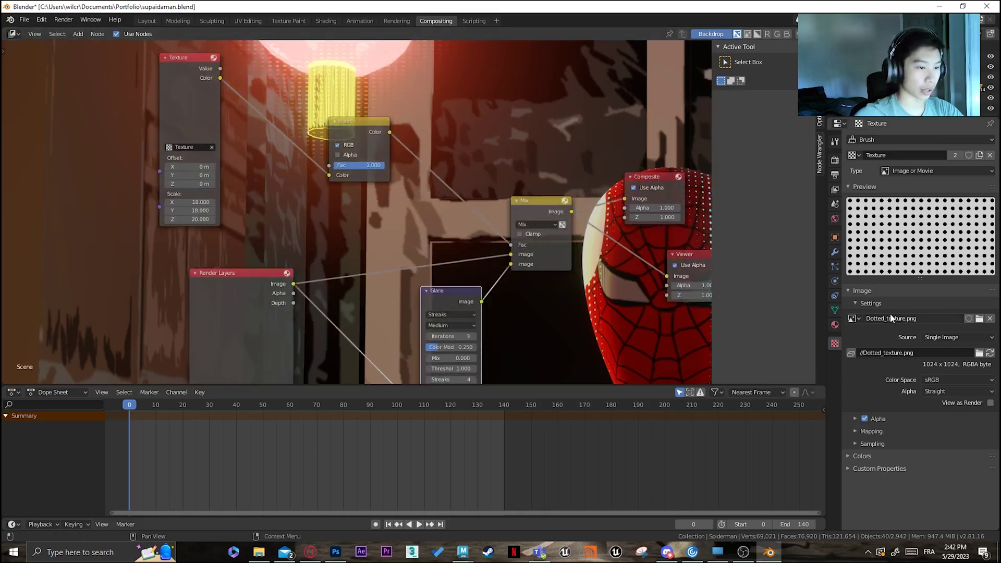
# Switch to the browser's dotted textures image results, preview the seamless dot pattern and the radial dotted texture, and return to Blender
pyautogui.click(310, 551)
pyautogui.hotkey('ctrl', 'shift', 'Tab')
pyautogui.hotkey('ctrl', 'shift', 'Tab')
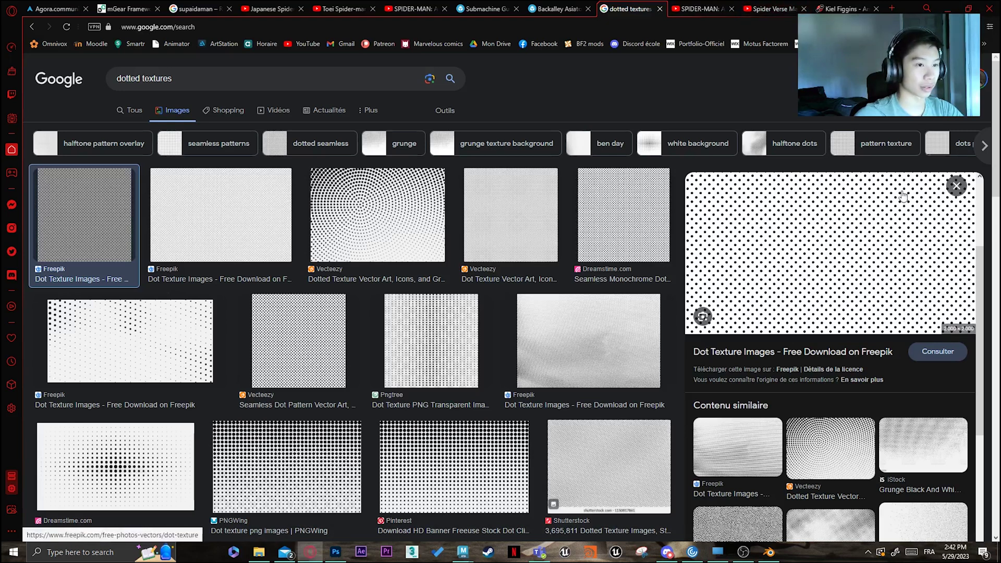
pyautogui.click(264, 330)
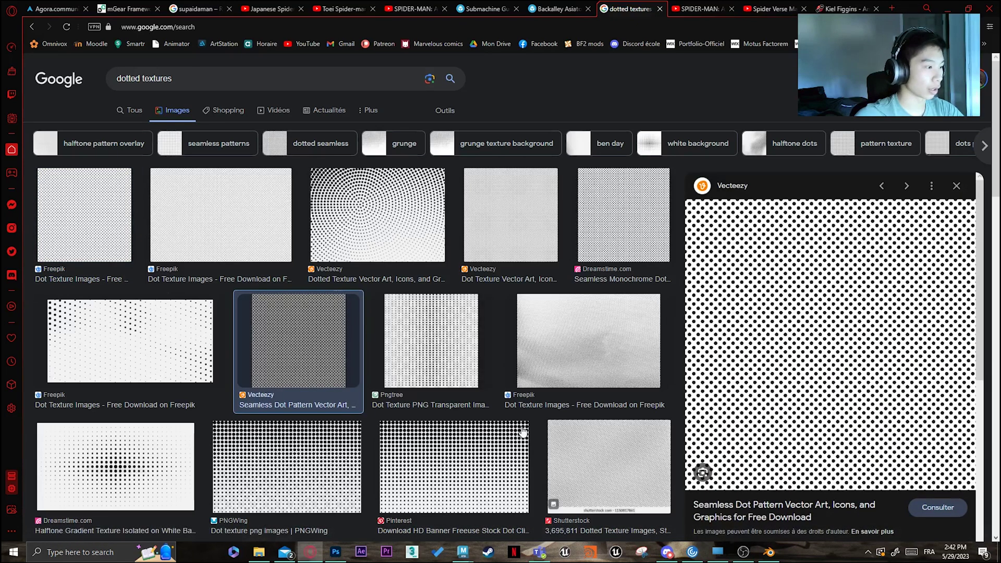
pyautogui.click(354, 219)
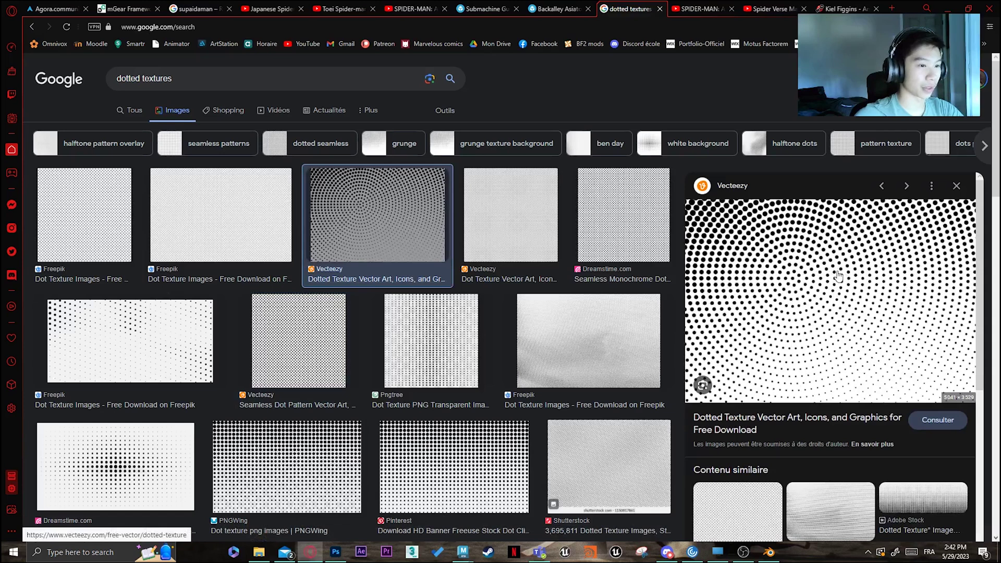
pyautogui.click(948, 8)
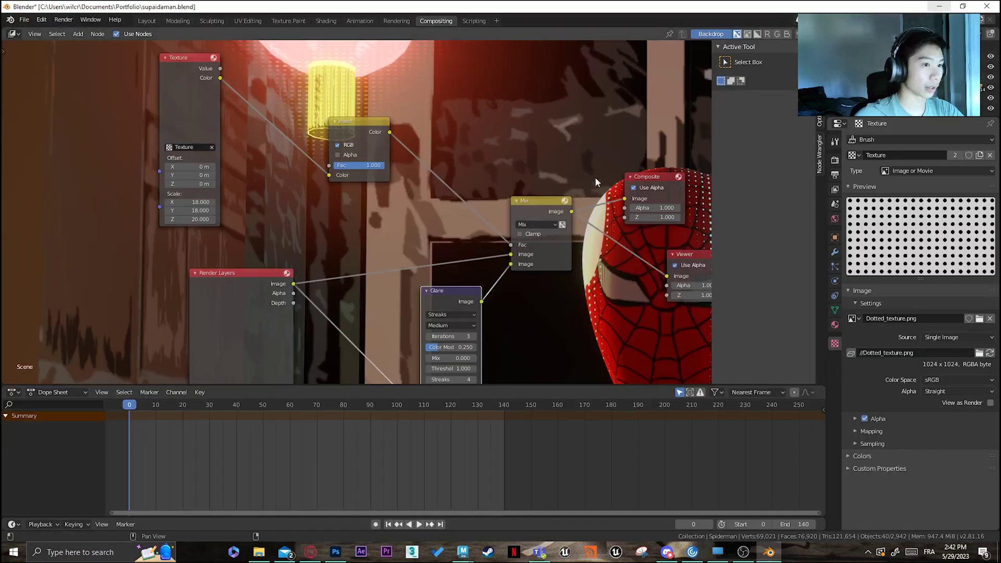
# Open the file selection for the compositor texture's image, and close it without choosing a file
pyautogui.moveTo(389, 77); pyautogui.dragTo(428, 158, button='middle')
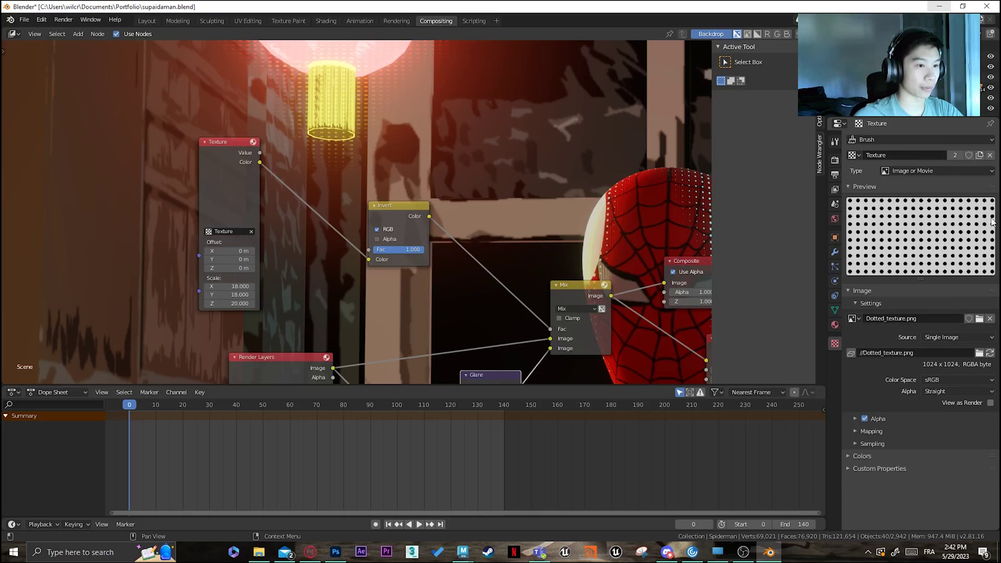
pyautogui.click(979, 318)
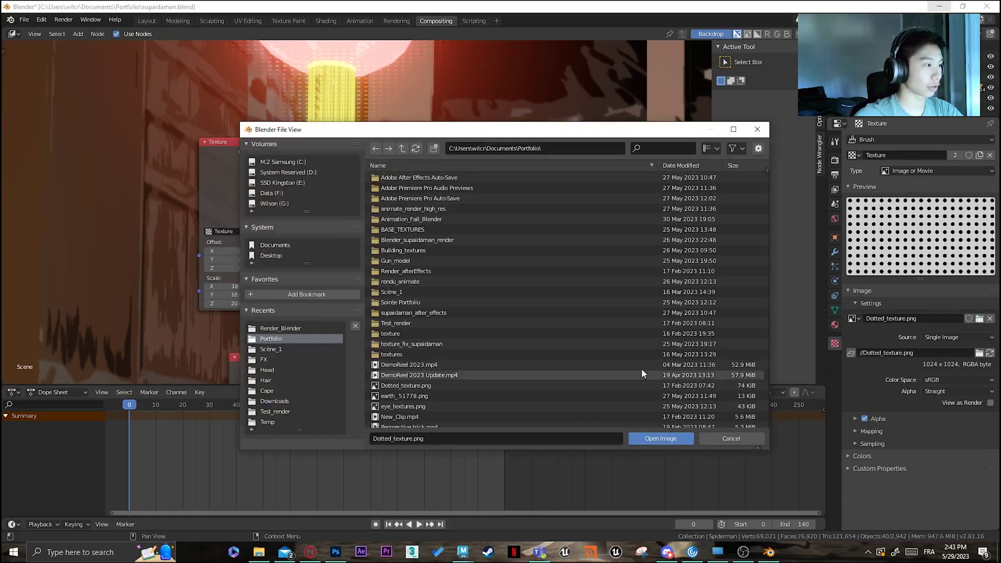
pyautogui.click(757, 129)
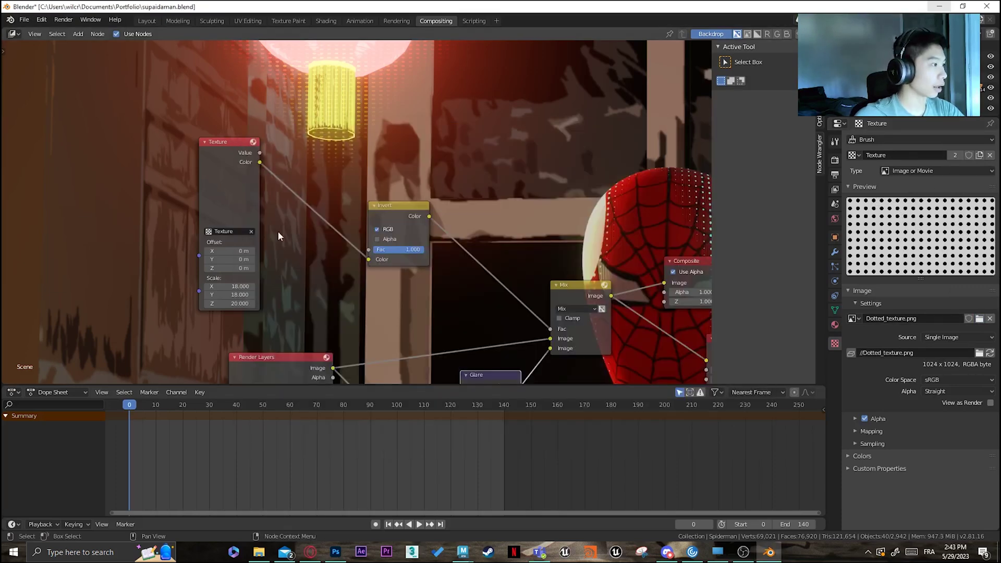
# Move the Glare node and the Invert node slightly upward in the compositor node tree
pyautogui.moveTo(327, 246); pyautogui.dragTo(299, 232, button='middle')
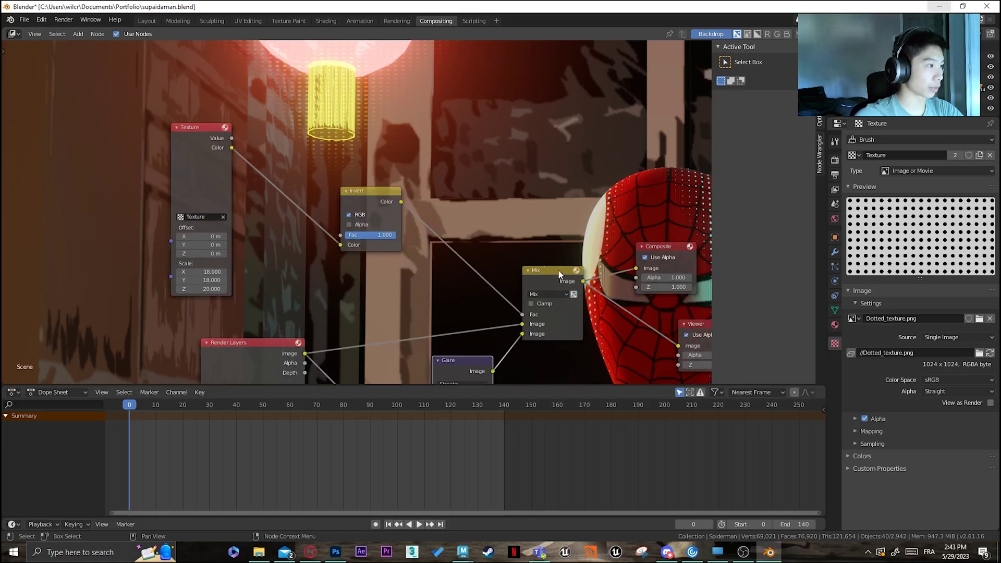
pyautogui.moveTo(513, 262); pyautogui.dragTo(278, 232, button='middle')
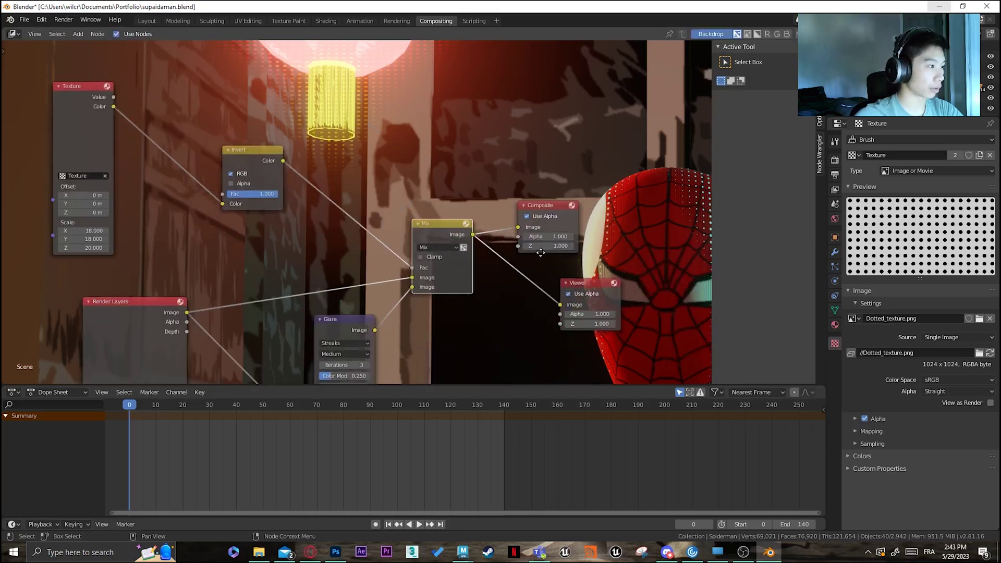
pyautogui.moveTo(360, 335); pyautogui.dragTo(462, 270, button='middle')
pyautogui.moveTo(462, 269)
pyautogui.mouseDown()
pyautogui.moveTo(434, 255)
pyautogui.moveTo(455, 257)
pyautogui.mouseUp()
pyautogui.moveTo(540, 230); pyautogui.dragTo(444, 254, button='middle')
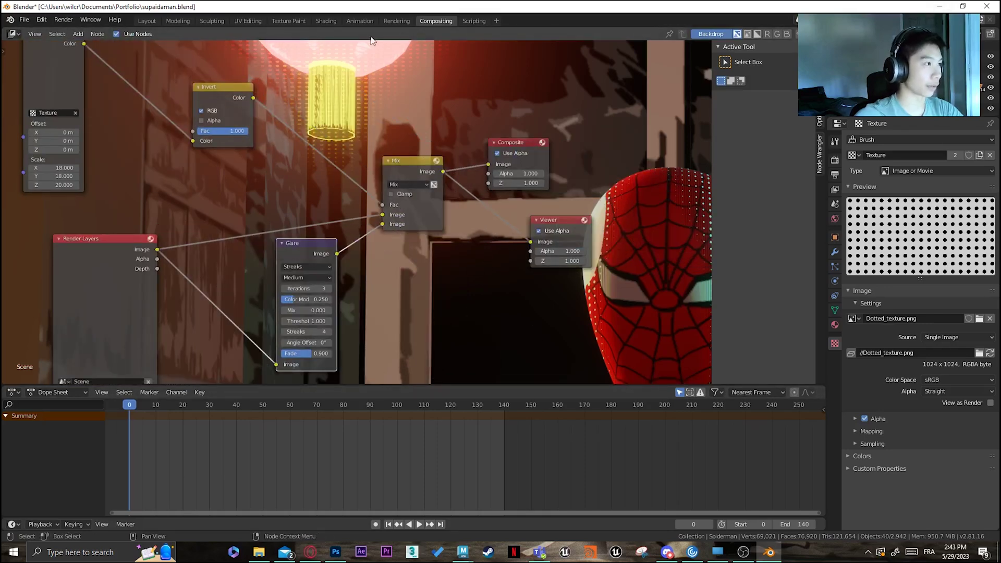
pyautogui.moveTo(212, 98); pyautogui.dragTo(364, 201, button='middle')
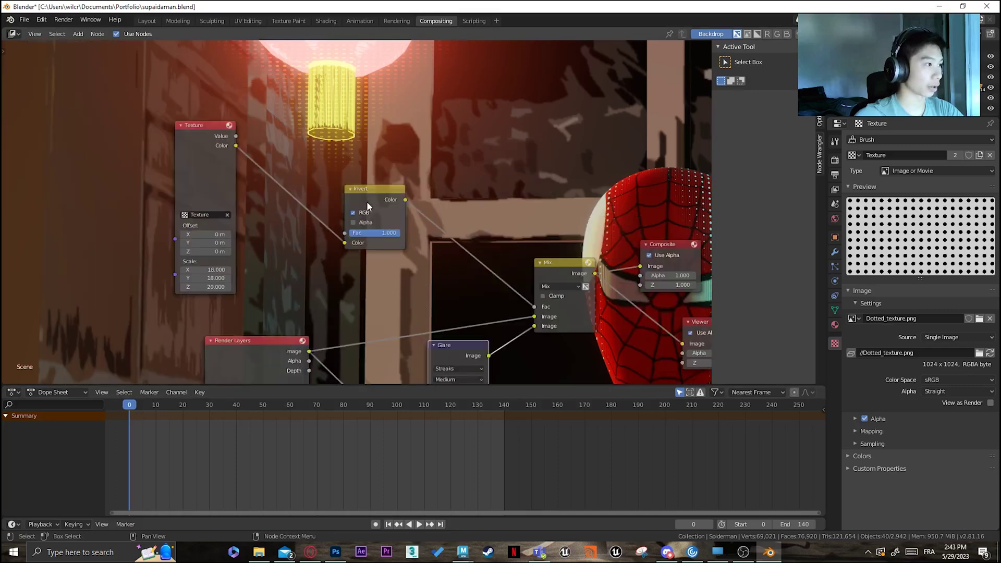
pyautogui.moveTo(367, 203); pyautogui.dragTo(380, 188)
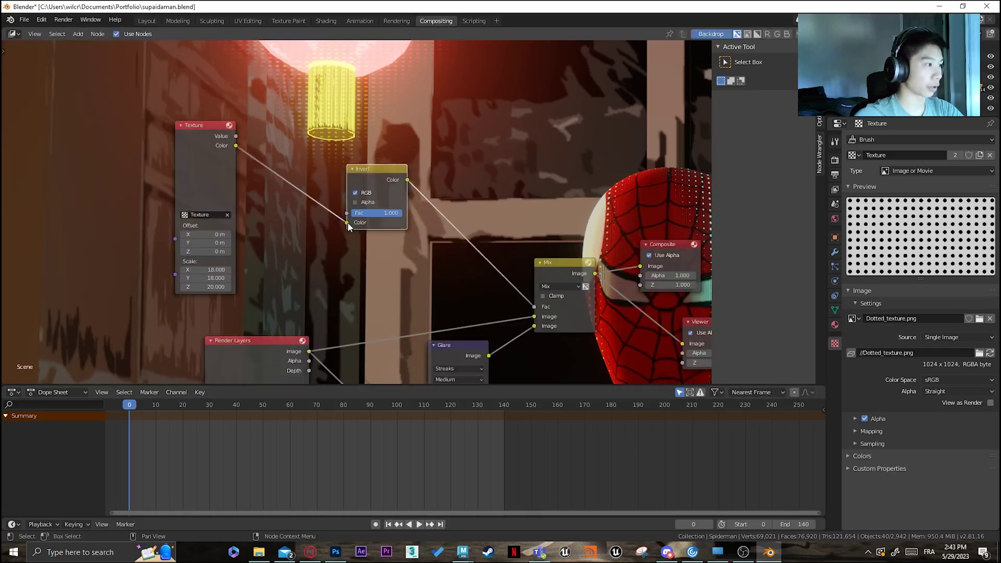
# Try connecting the Texture node's color directly to the Mix node's factor without the Invert node, and undo the change
pyautogui.moveTo(347, 223); pyautogui.dragTo(527, 310)
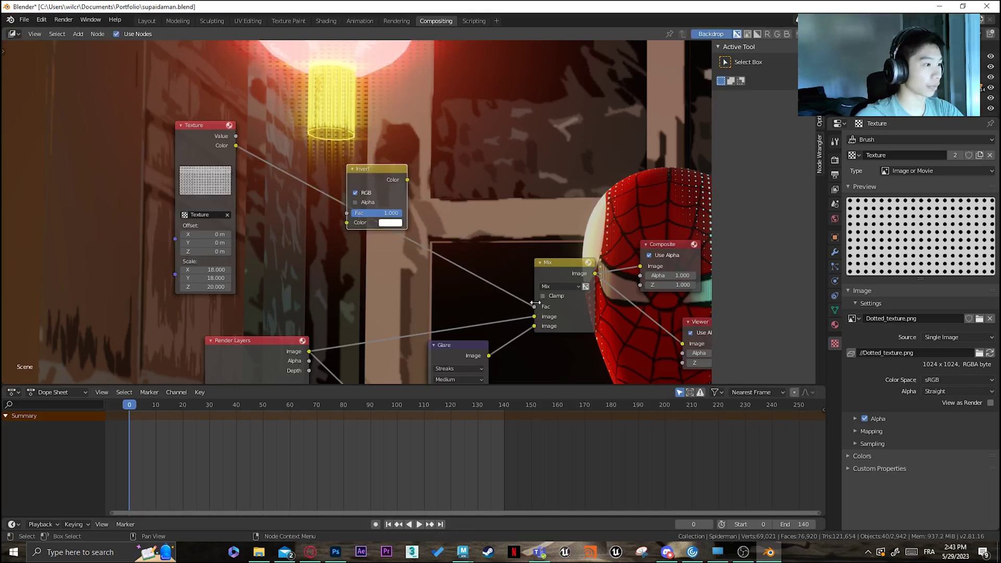
pyautogui.moveTo(417, 277); pyautogui.dragTo(454, 139)
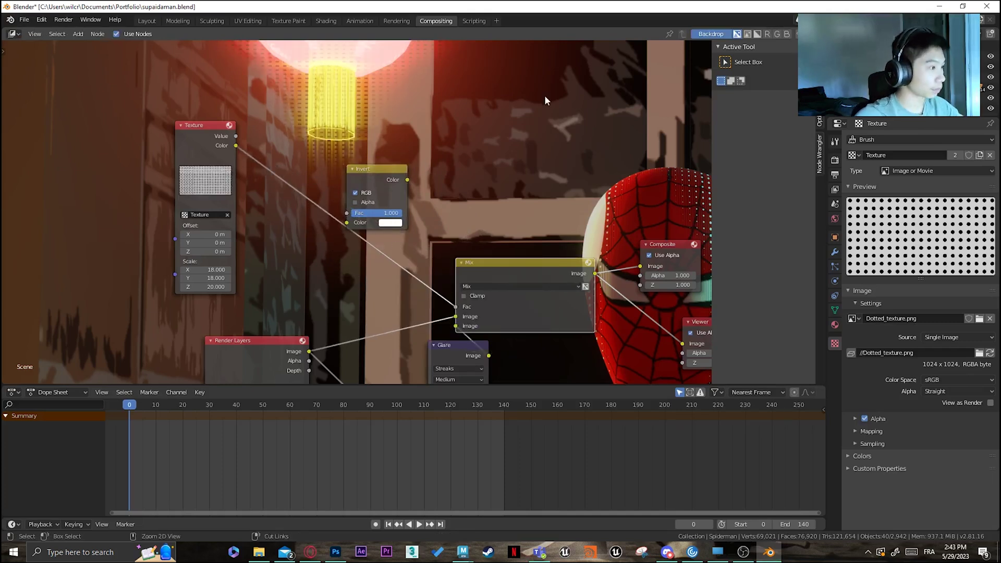
pyautogui.hotkey('ctrl', 'z')
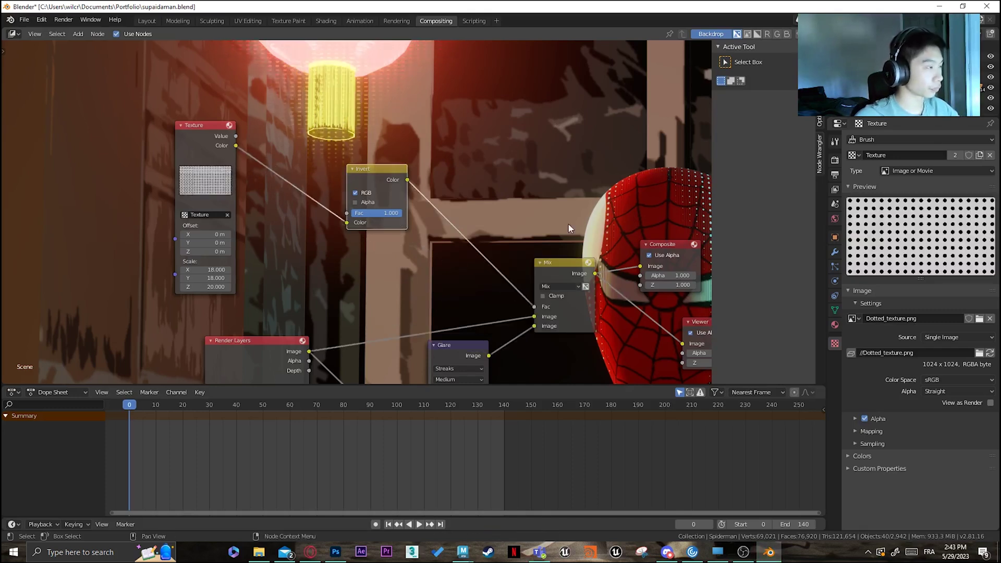
# Return to the Layout workspace, switch to File Explorer in full size, and open the Portfolio folder
pyautogui.click(153, 21)
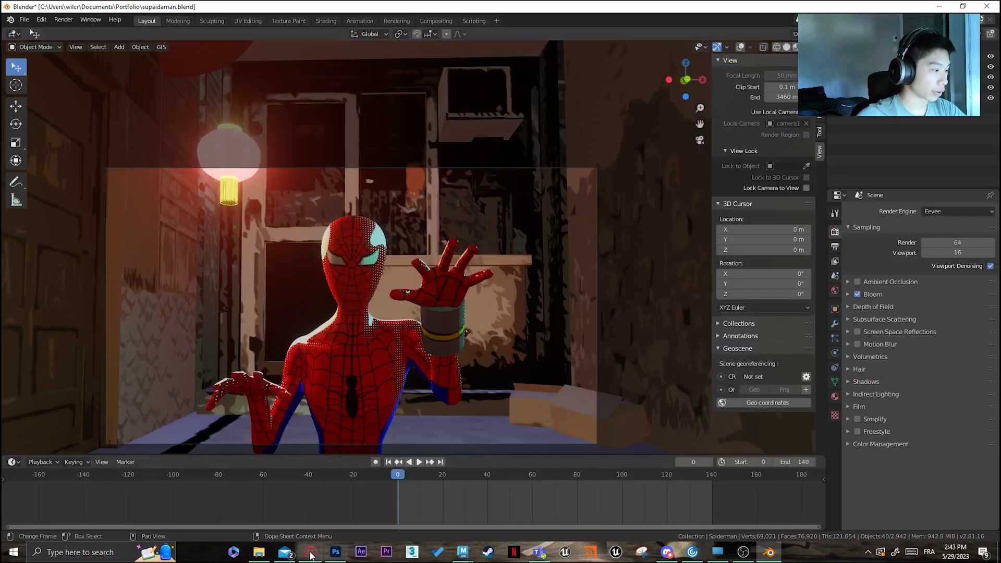
pyautogui.click(260, 552)
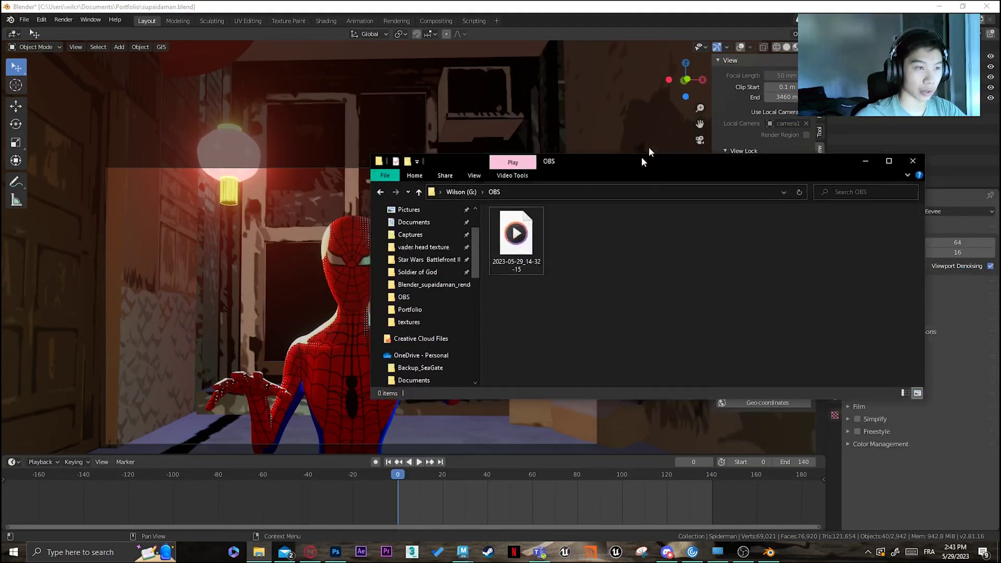
pyautogui.moveTo(643, 160); pyautogui.dragTo(540, 13)
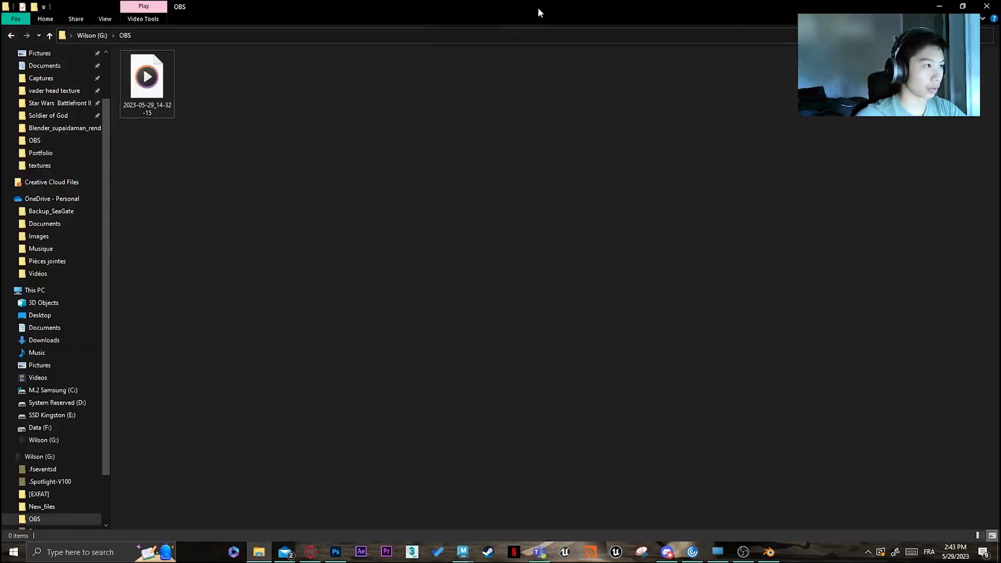
pyautogui.click(52, 128)
pyautogui.click(41, 153)
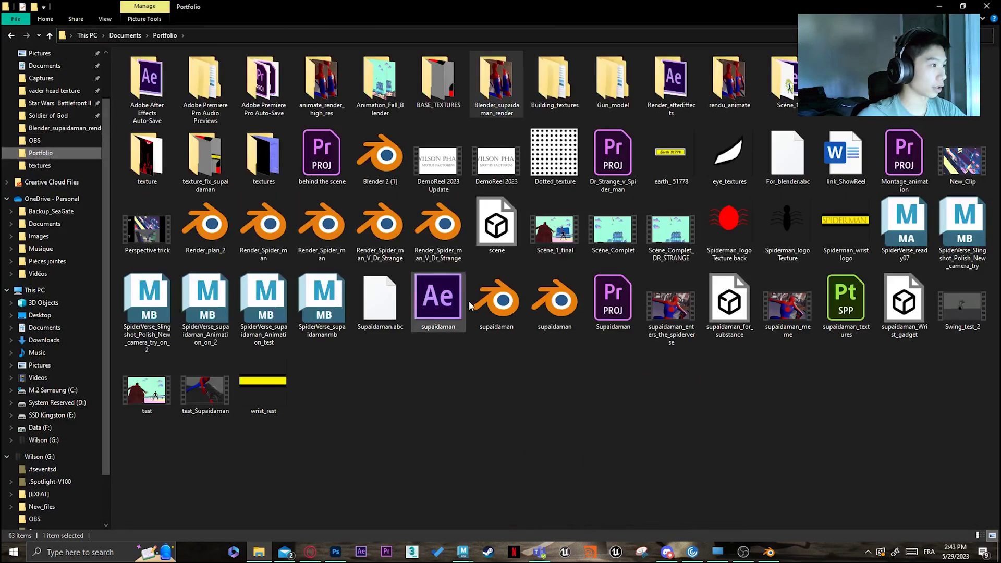
# Open the supaidaman After Effects project from the Portfolio folder
pyautogui.doubleClick(446, 313)
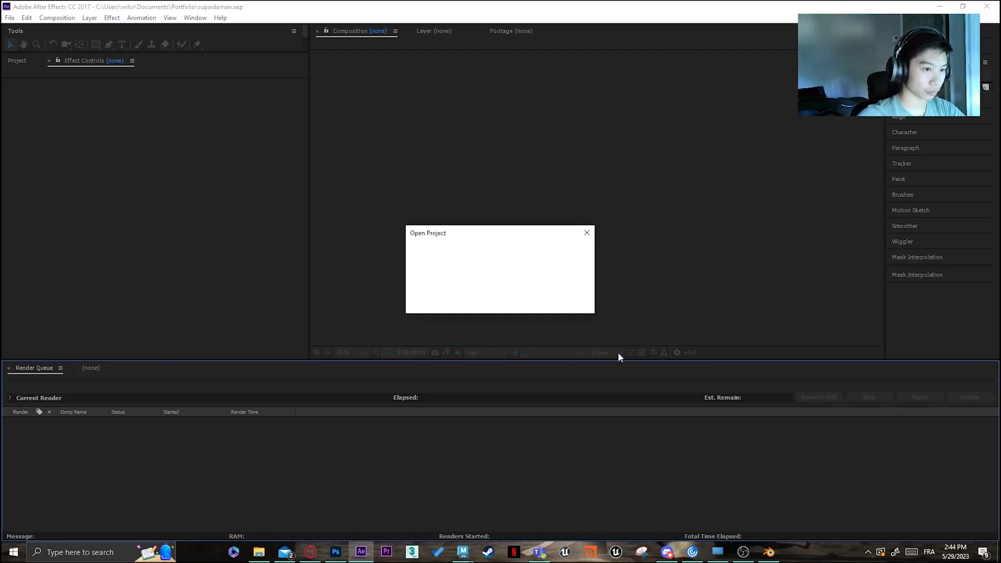
pyautogui.moveTo(433, 386); pyautogui.dragTo(347, 469)
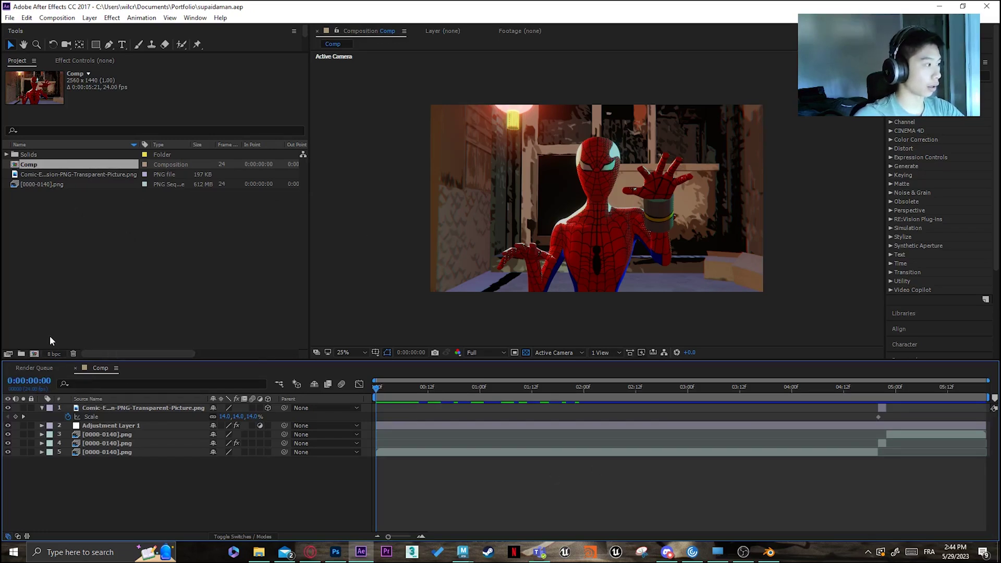
# Open the main Interpret Footage settings of the [0000-0140].png sequence to view its assumed frame rate, and cancel them
pyautogui.click(33, 173)
pyautogui.click(35, 183)
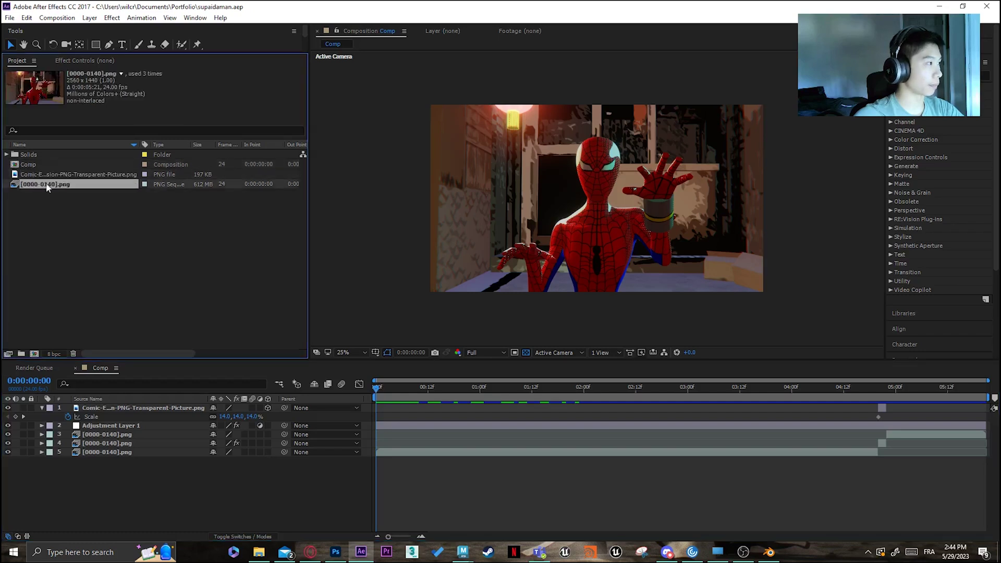
pyautogui.rightClick(140, 183)
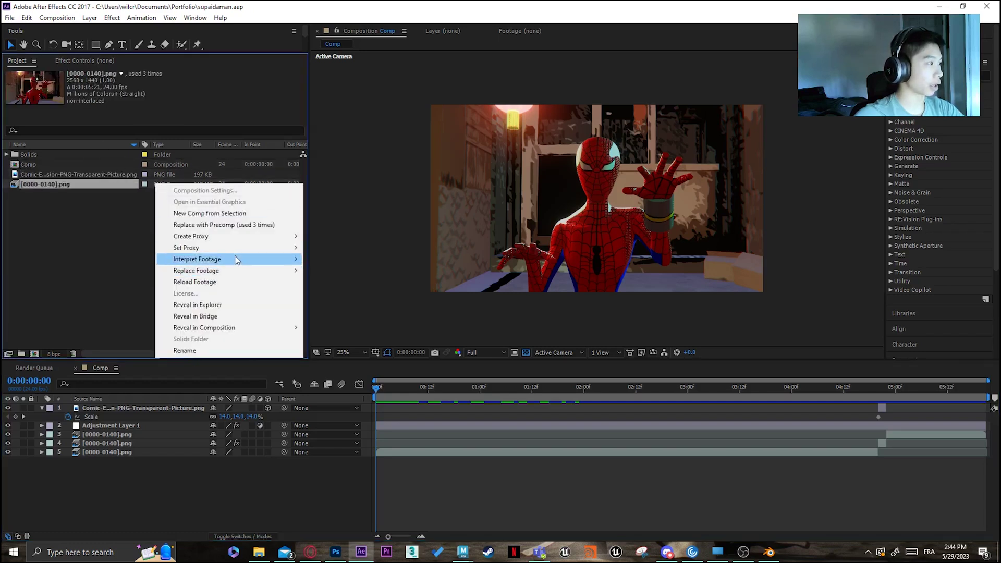
pyautogui.moveTo(281, 259)
pyautogui.click(355, 258)
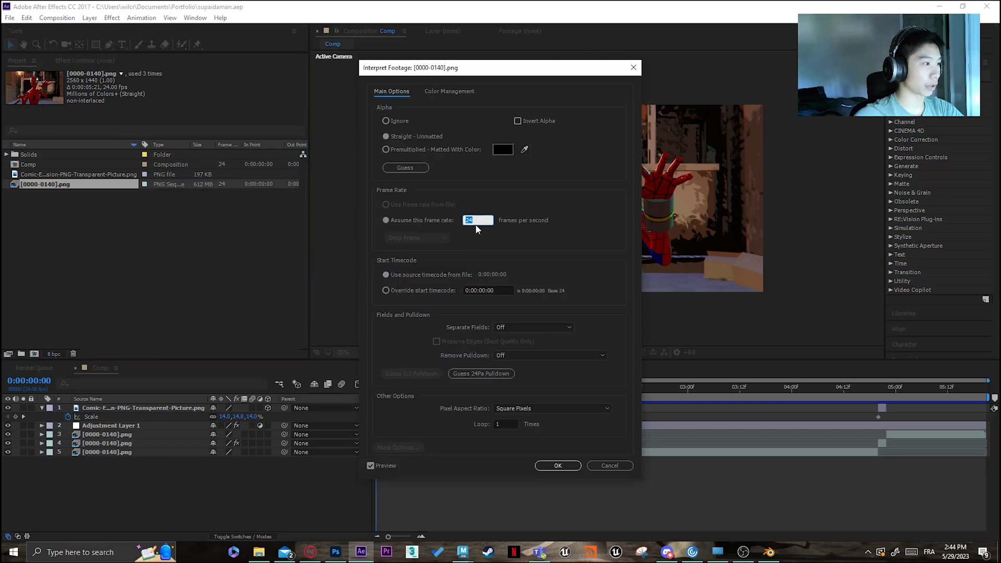
pyautogui.click(618, 467)
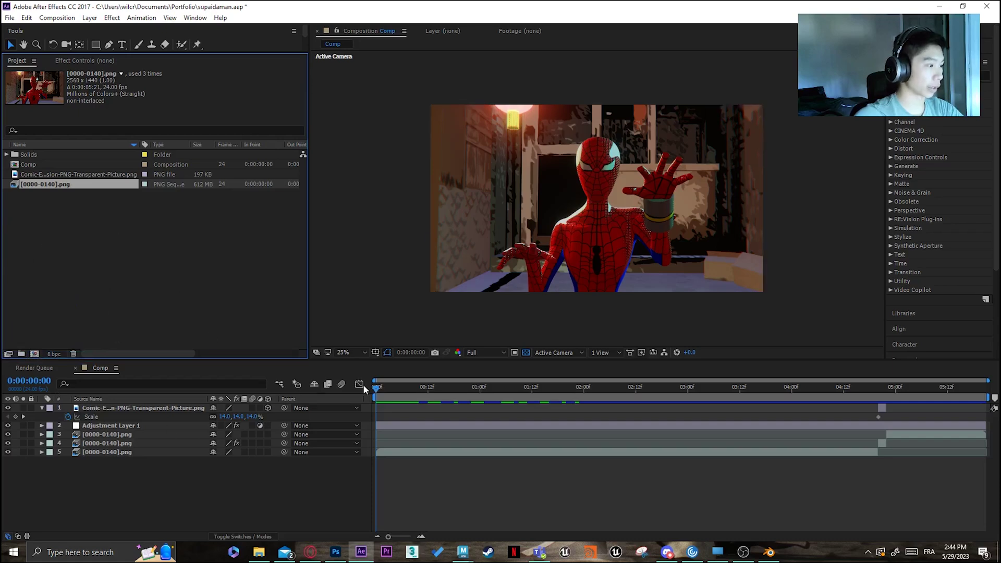
pyautogui.click(62, 18)
pyautogui.moveTo(89, 19)
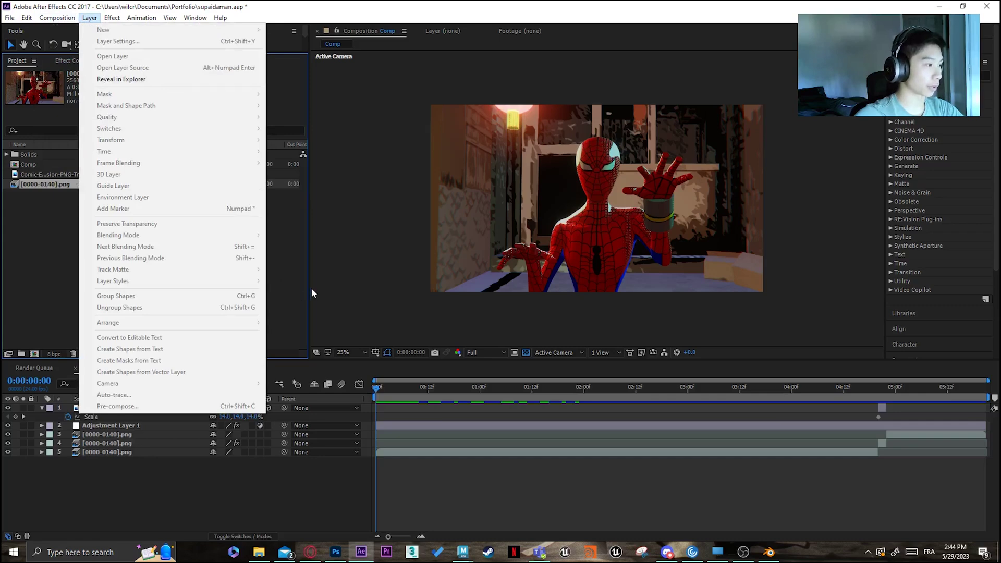
pyautogui.click(748, 527)
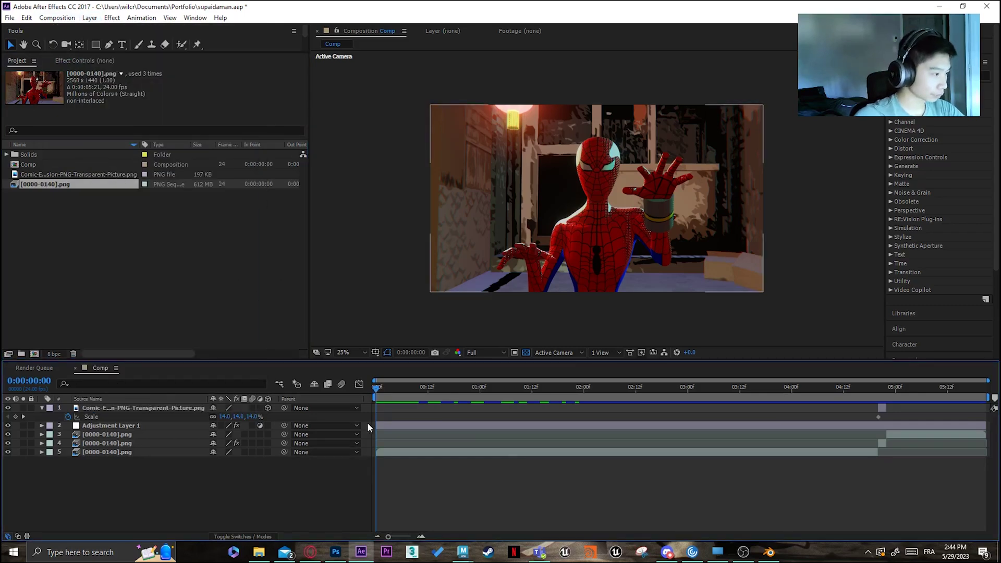
# Compare the composition frames at 0:00:04:21 and 0:00:04:18, and select the short image sequence layer behind the impact frame
pyautogui.moveTo(376, 390); pyautogui.dragTo(881, 437)
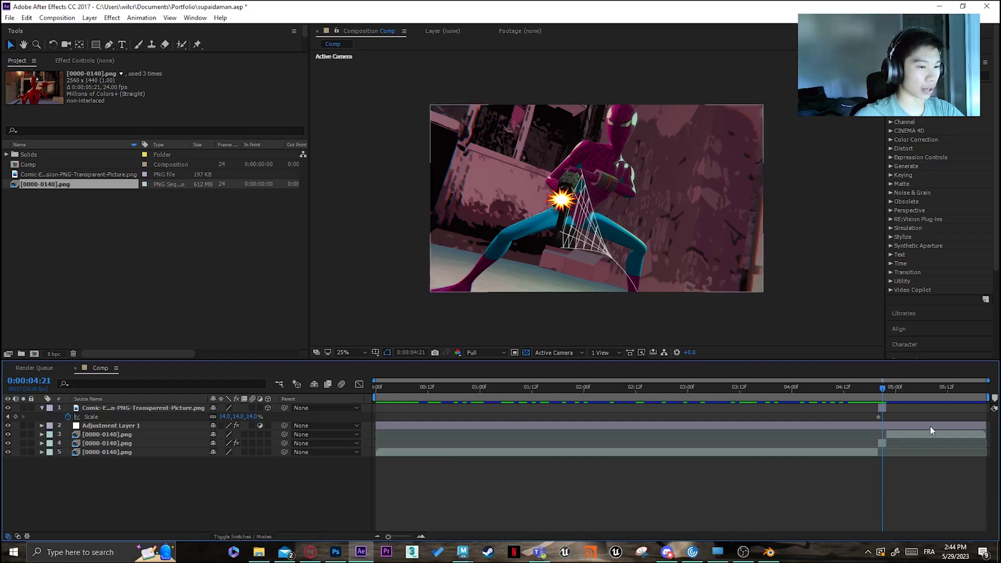
pyautogui.moveTo(884, 389)
pyautogui.mouseDown()
pyautogui.moveTo(872, 389)
pyautogui.moveTo(882, 390)
pyautogui.mouseUp()
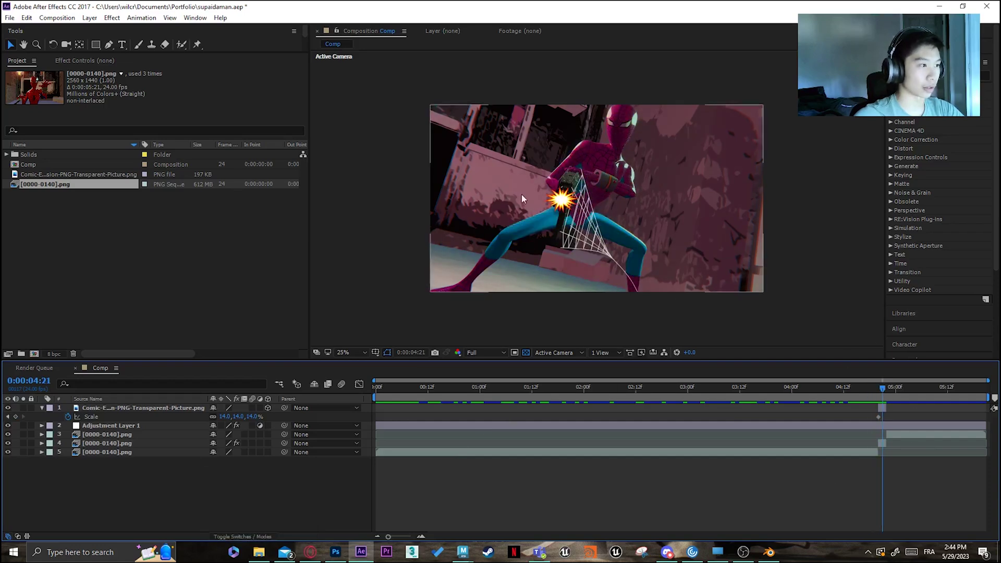
pyautogui.click(869, 387)
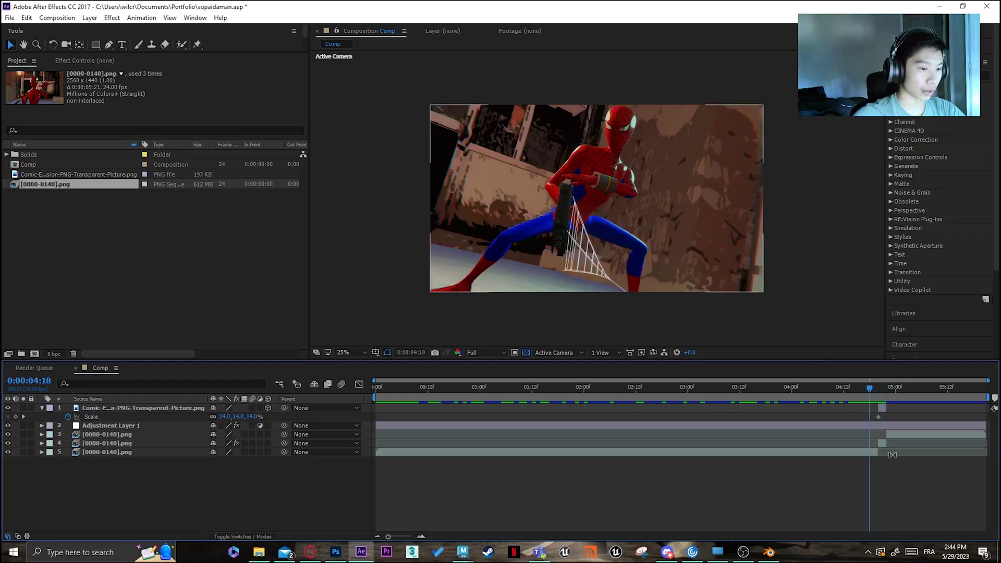
pyautogui.click(882, 444)
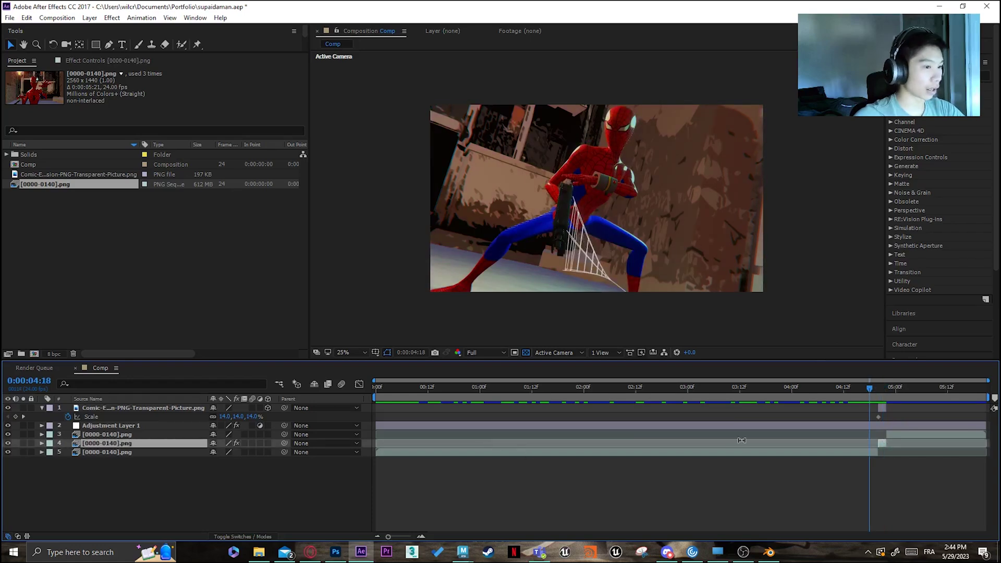
pyautogui.moveTo(861, 388); pyautogui.dragTo(869, 418)
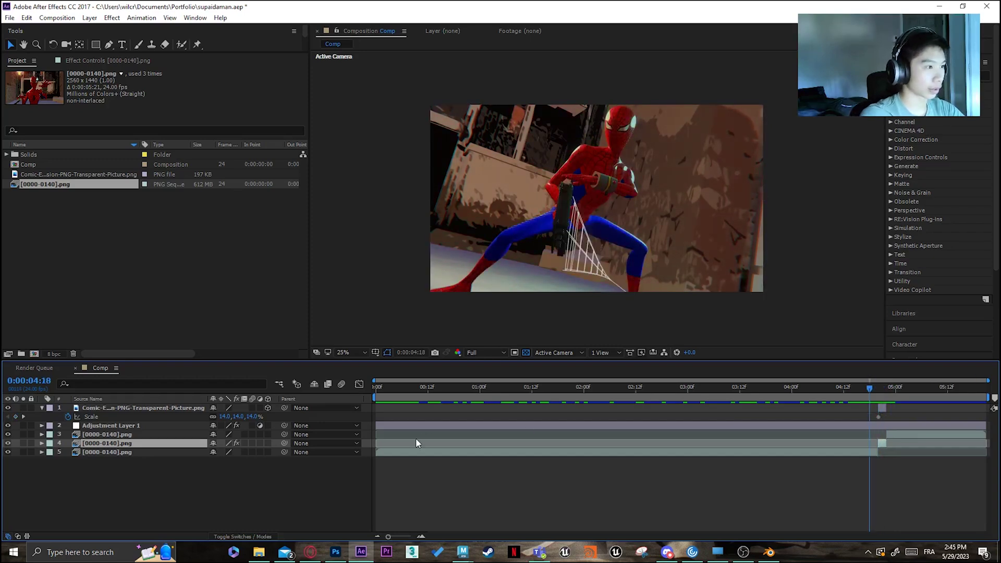
# Preview the composition, stop playback, and scrub from 0:00:03:20 to 0:00:04:14 to examine the rendered shots
pyautogui.press('space')
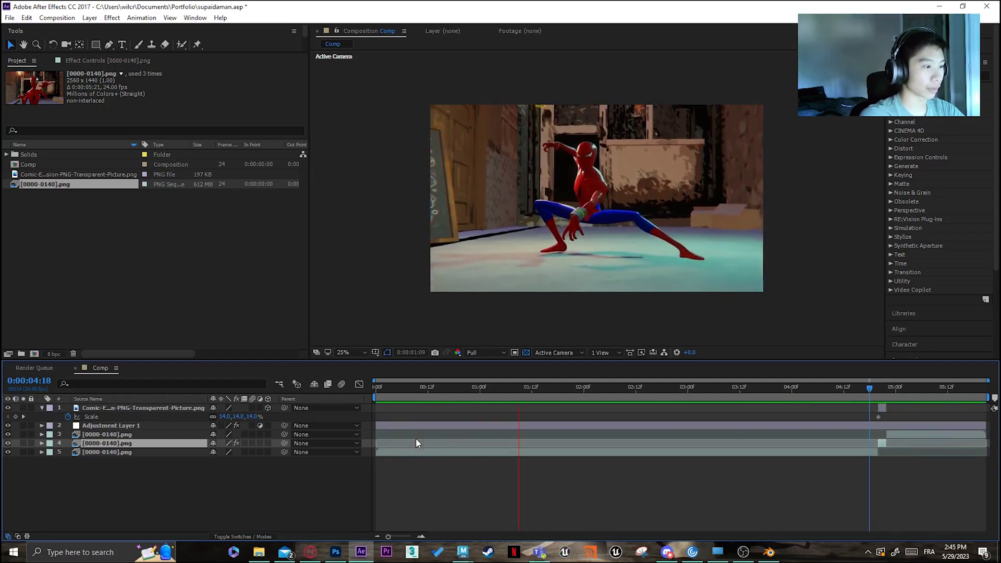
pyautogui.press('space')
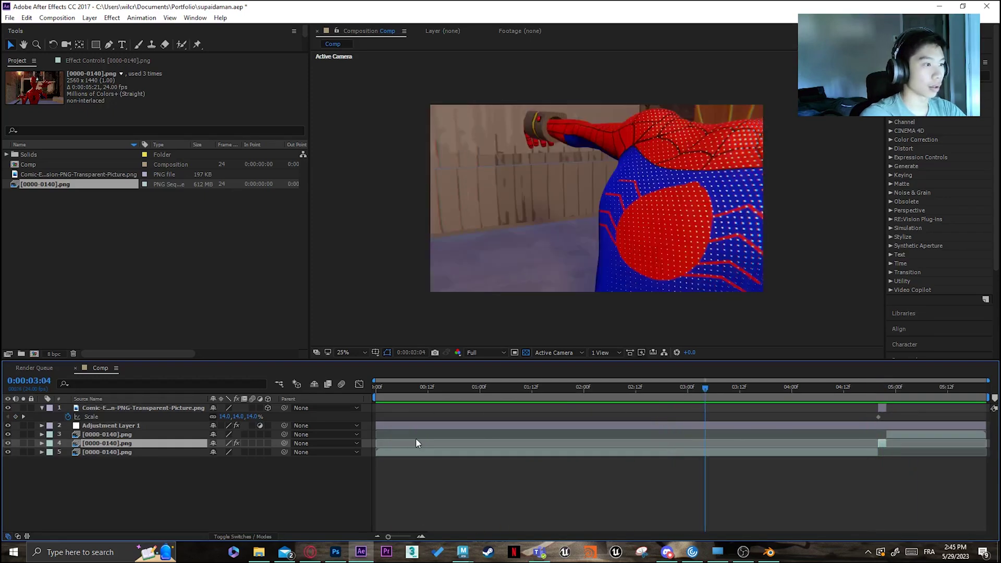
pyautogui.moveTo(706, 381); pyautogui.dragTo(775, 398)
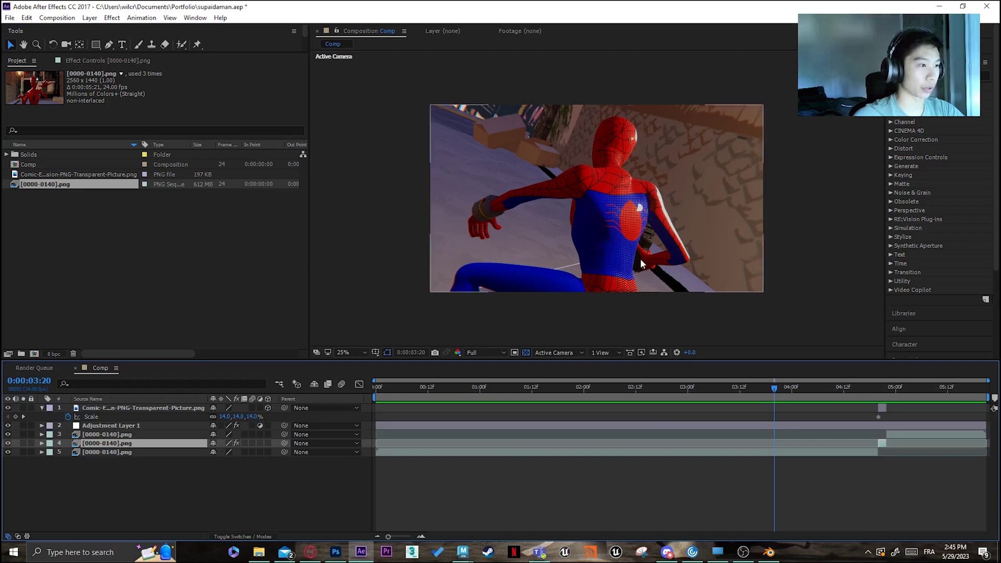
pyautogui.moveTo(775, 390); pyautogui.dragTo(852, 422)
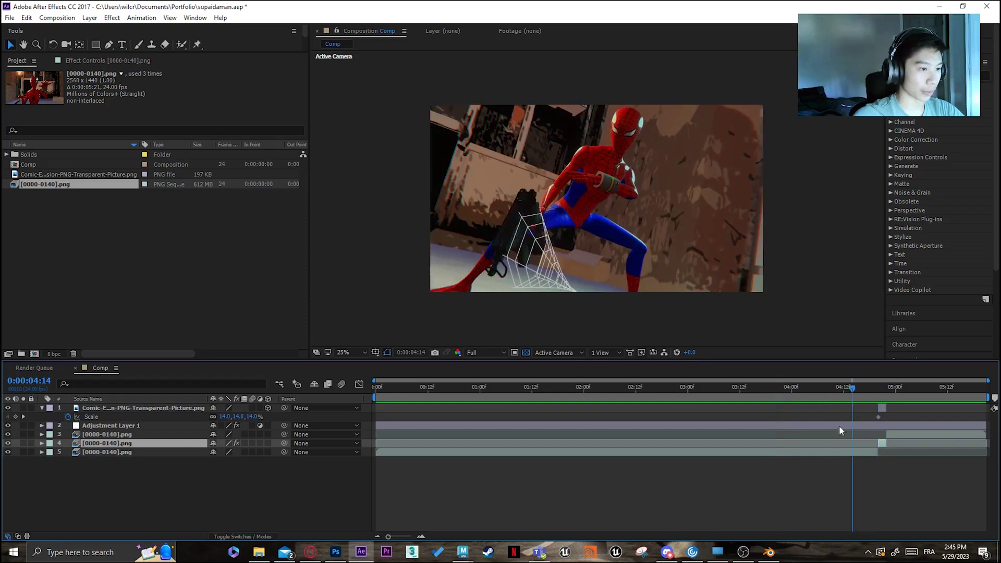
# Select Adjustment Layer 1 and examine its Optics Compensation and 3D Glasses effects, including the available 3D View modes
pyautogui.click(839, 425)
pyautogui.click(114, 61)
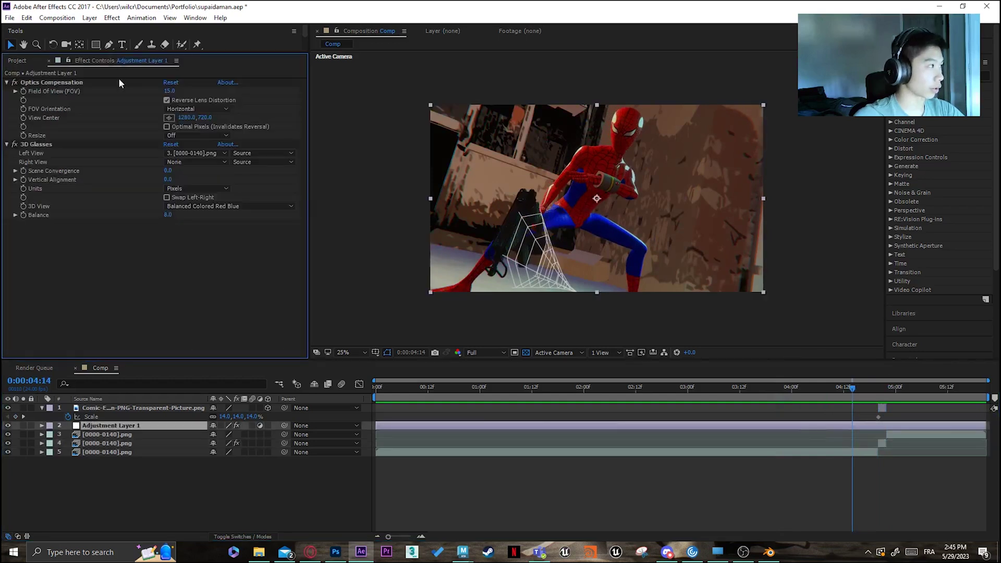
pyautogui.click(51, 82)
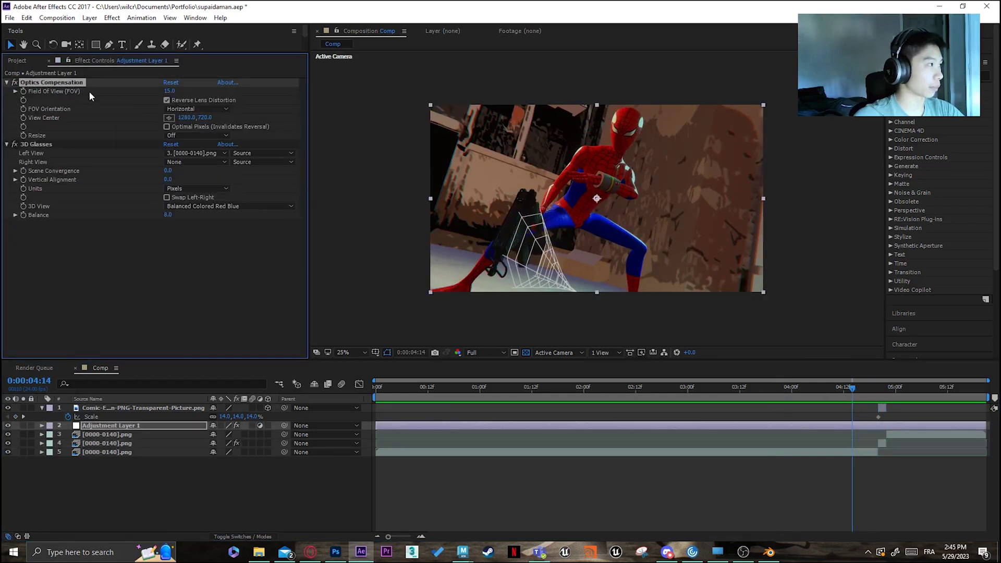
pyautogui.click(40, 145)
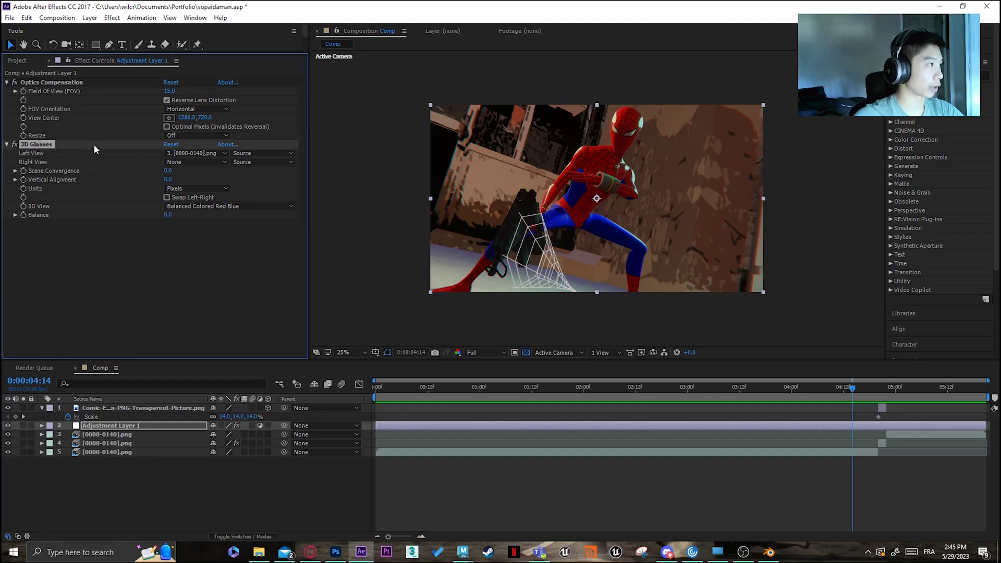
pyautogui.click(228, 207)
pyautogui.click(688, 191)
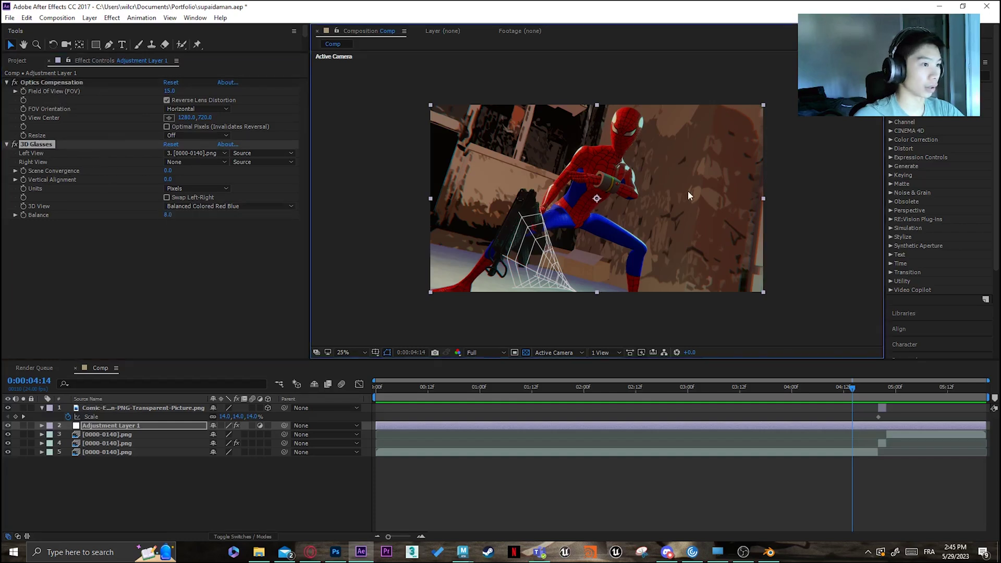
# Try raising the Optics Compensation field of view on Adjustment Layer 1 to 21.7, and undo the change
pyautogui.moveTo(170, 91); pyautogui.dragTo(226, 116)
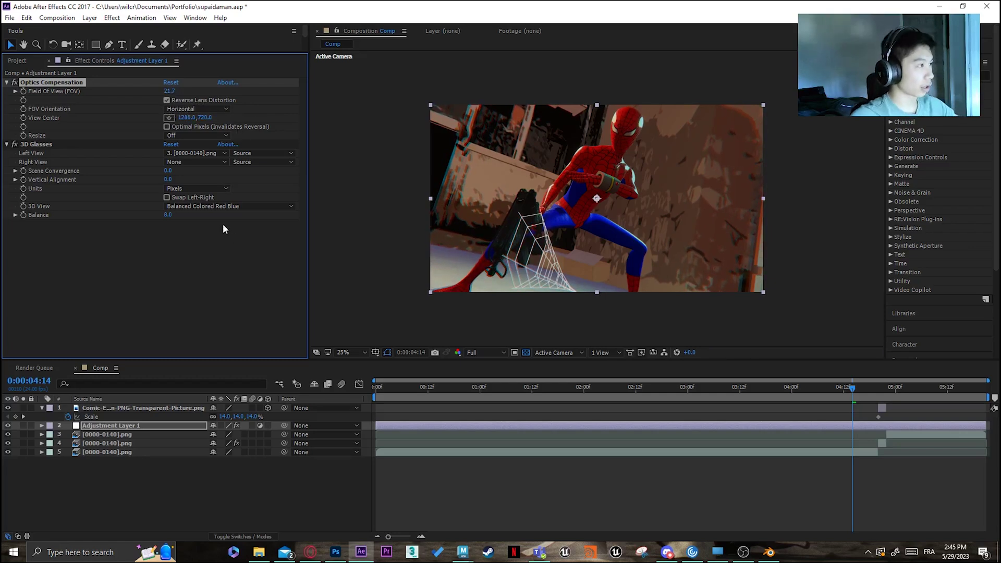
pyautogui.hotkey('ctrl', 'z')
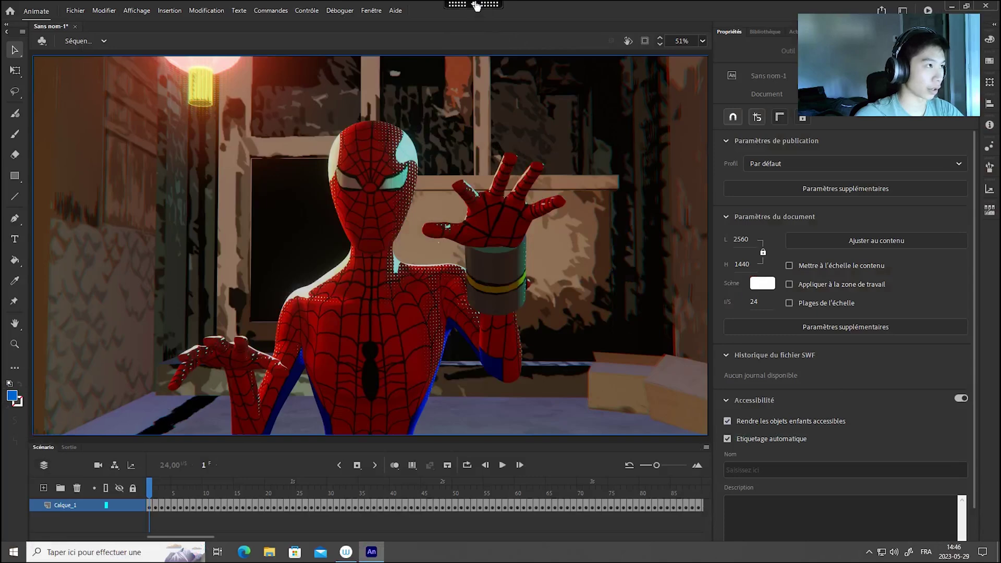
# Switch to the remote session with Animate, minimize Animate to show the desktop, and restore it
pyautogui.click(476, 5)
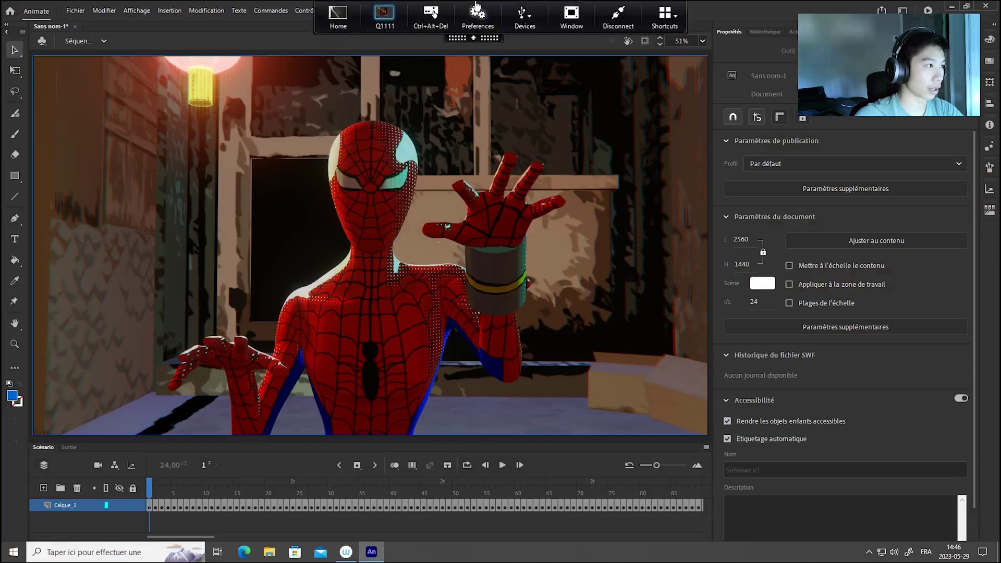
pyautogui.click(952, 7)
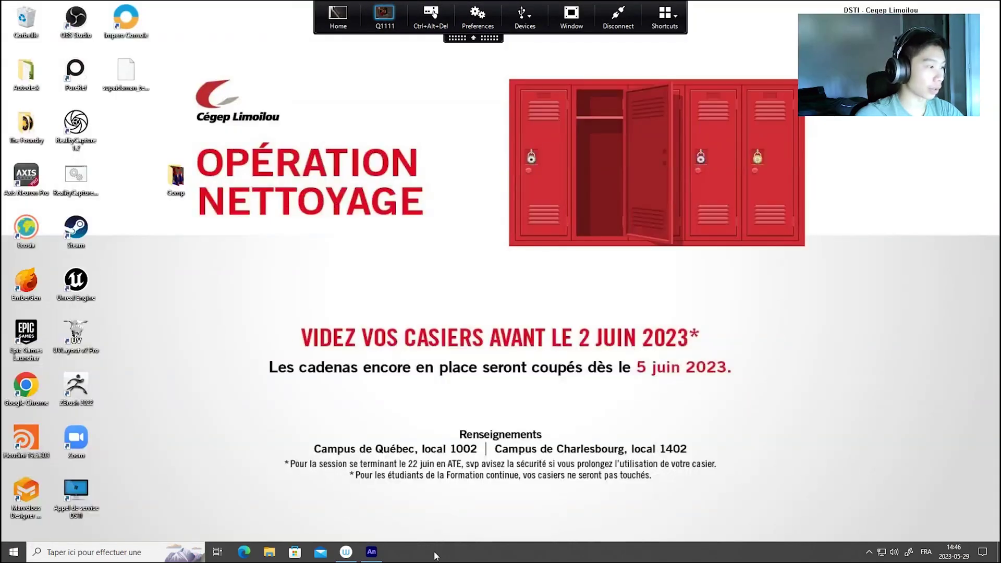
pyautogui.click(371, 551)
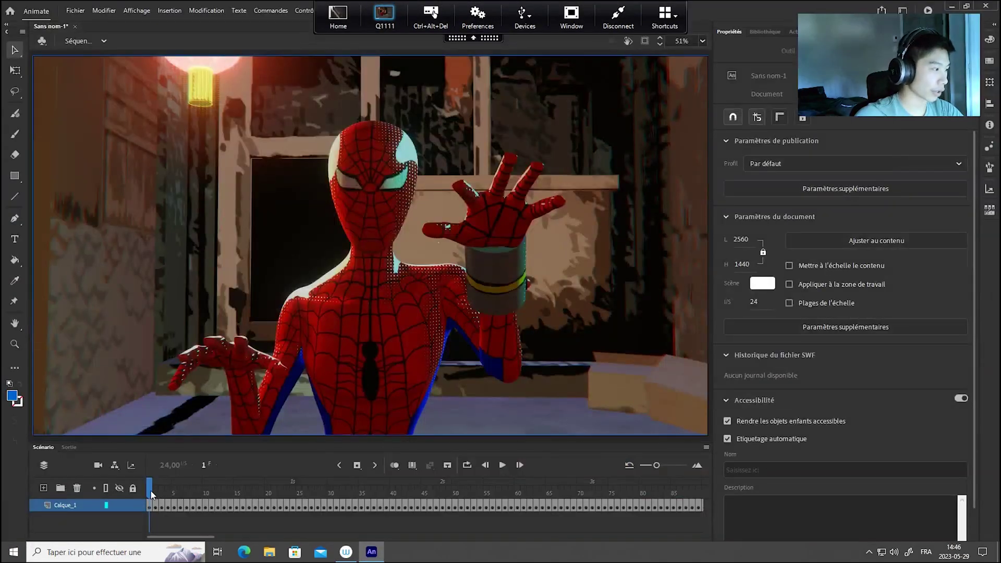
# Add a layer above Calque_1 in the Animate timeline and convert its frames 1 to 141 into frame-by-frame animation
pyautogui.click(43, 488)
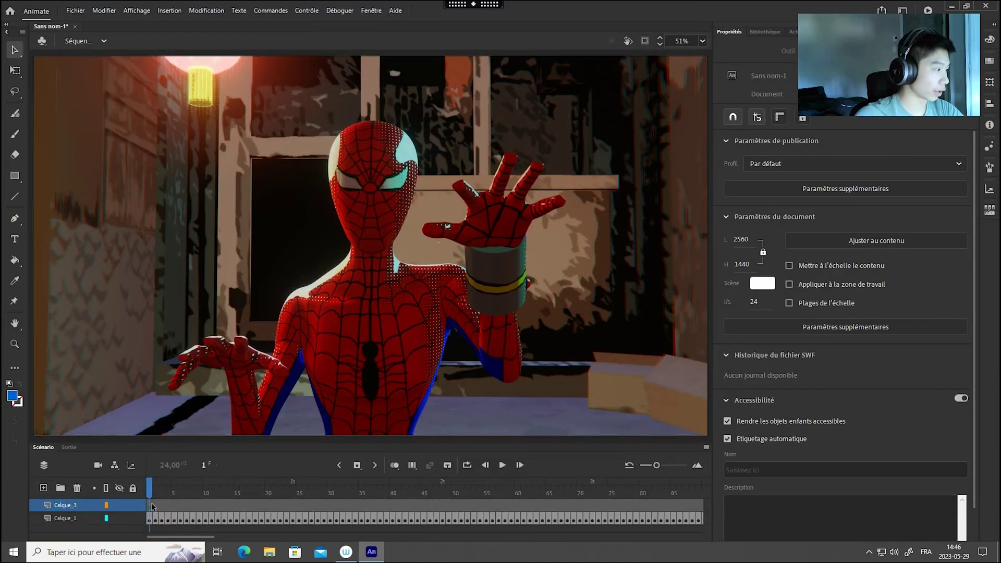
pyautogui.moveTo(151, 502); pyautogui.dragTo(524, 508)
pyautogui.rightClick(524, 508)
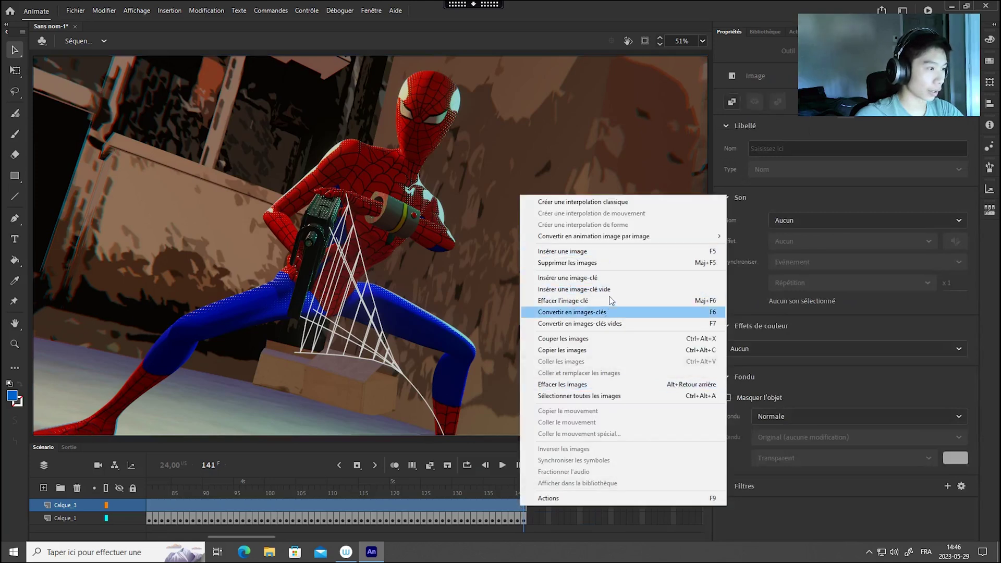
pyautogui.moveTo(642, 242)
pyautogui.click(807, 237)
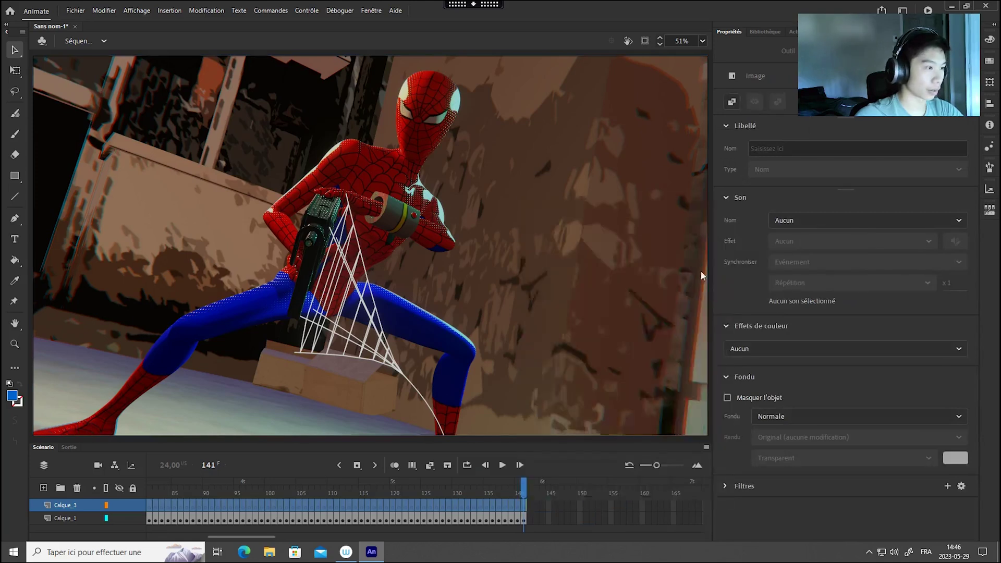
# Play the start of the Animate timeline, and scrub through frames 12, 14 and 15 to examine the character's arm smears
pyautogui.press('Return')
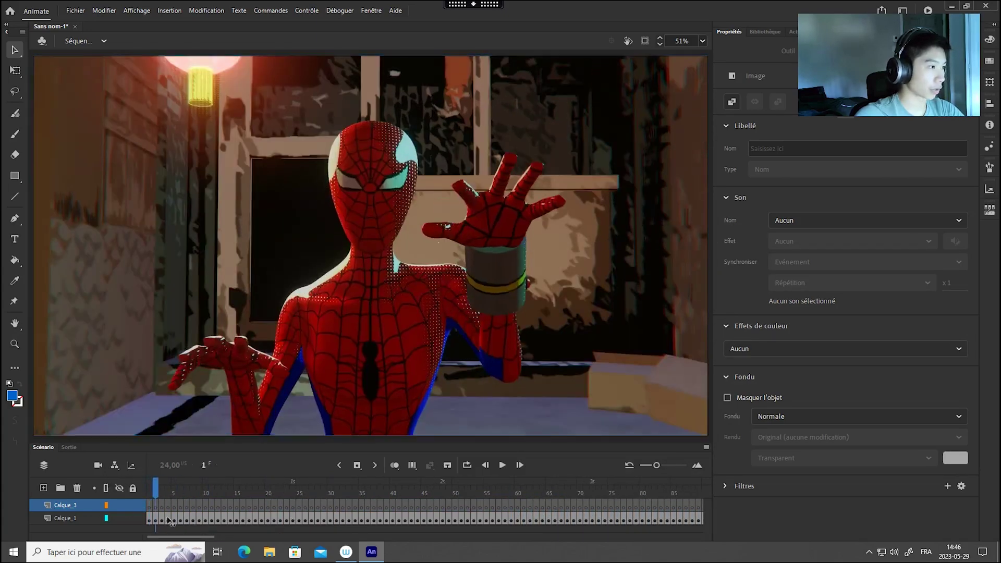
pyautogui.press('Return')
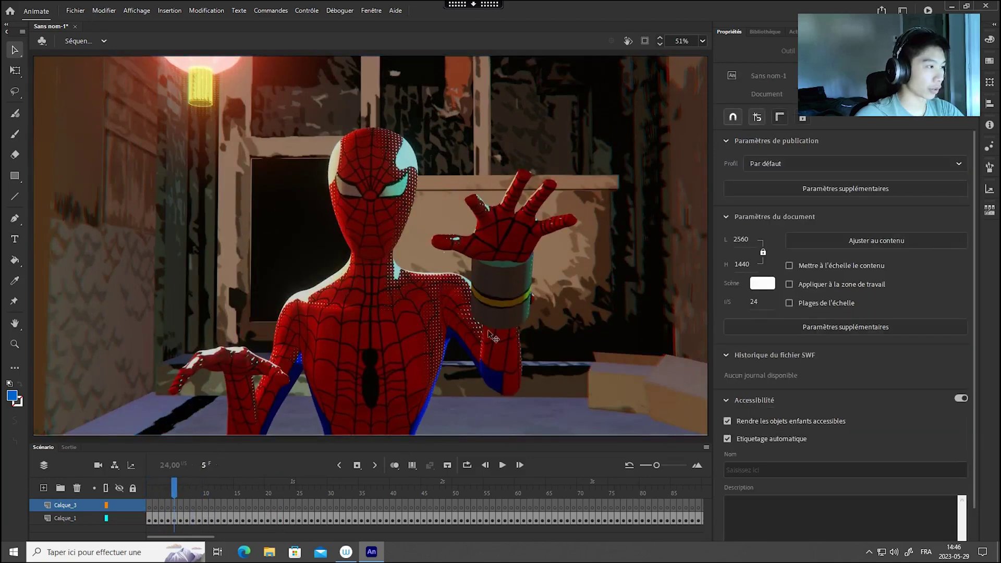
pyautogui.moveTo(176, 489); pyautogui.dragTo(226, 495)
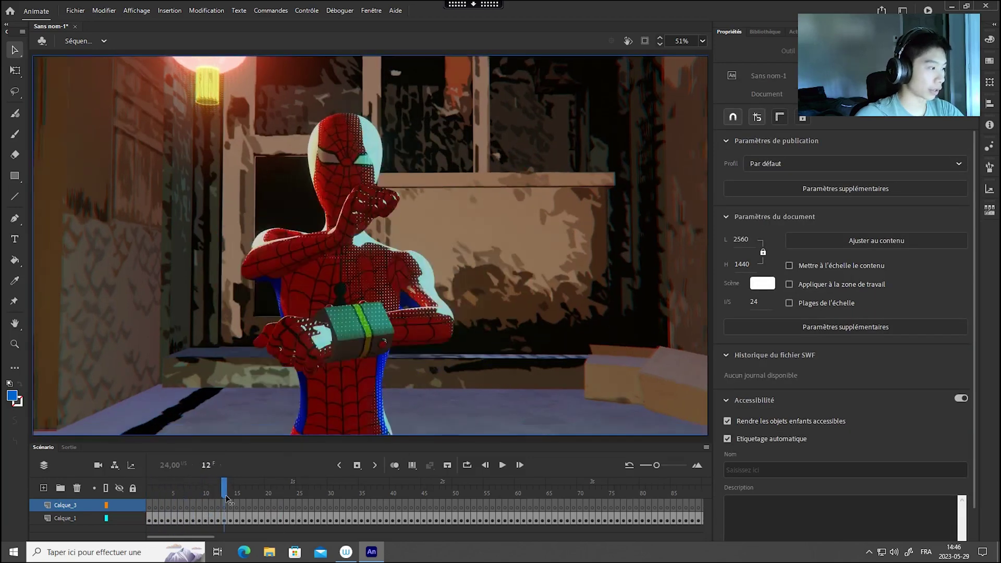
pyautogui.click(232, 482)
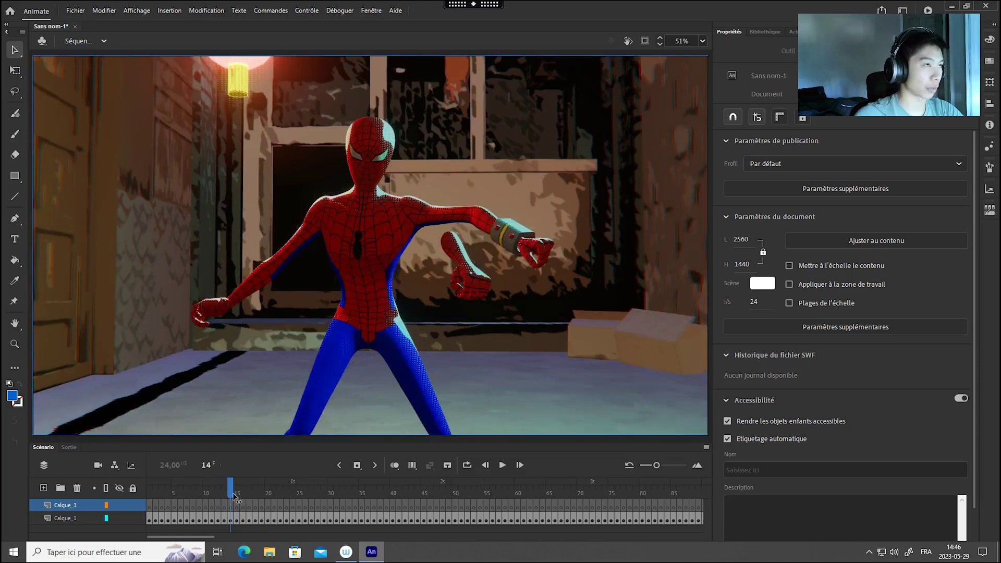
pyautogui.moveTo(234, 498); pyautogui.dragTo(238, 498)
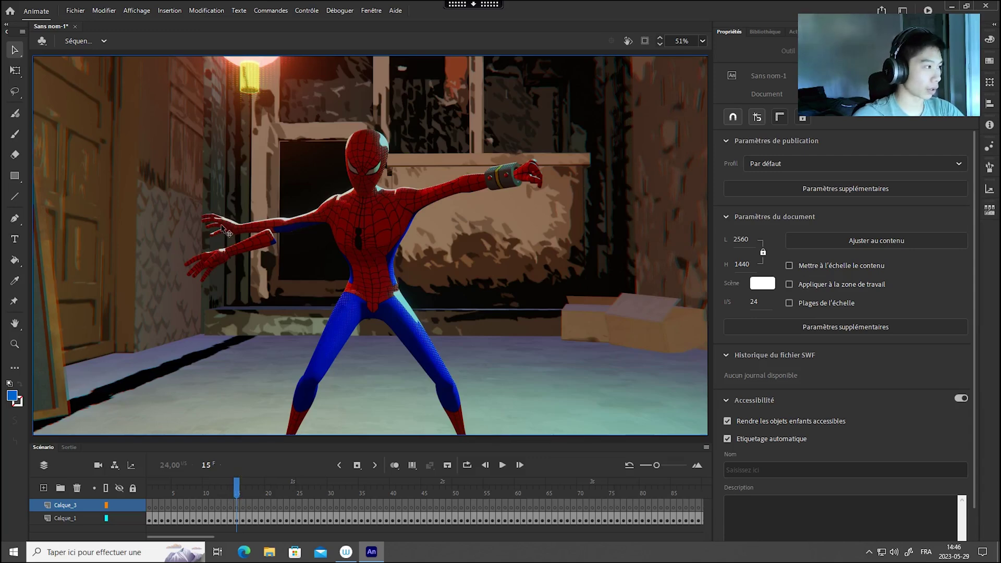
pyautogui.moveTo(237, 492)
pyautogui.mouseDown()
pyautogui.moveTo(224, 492)
pyautogui.moveTo(238, 497)
pyautogui.mouseUp()
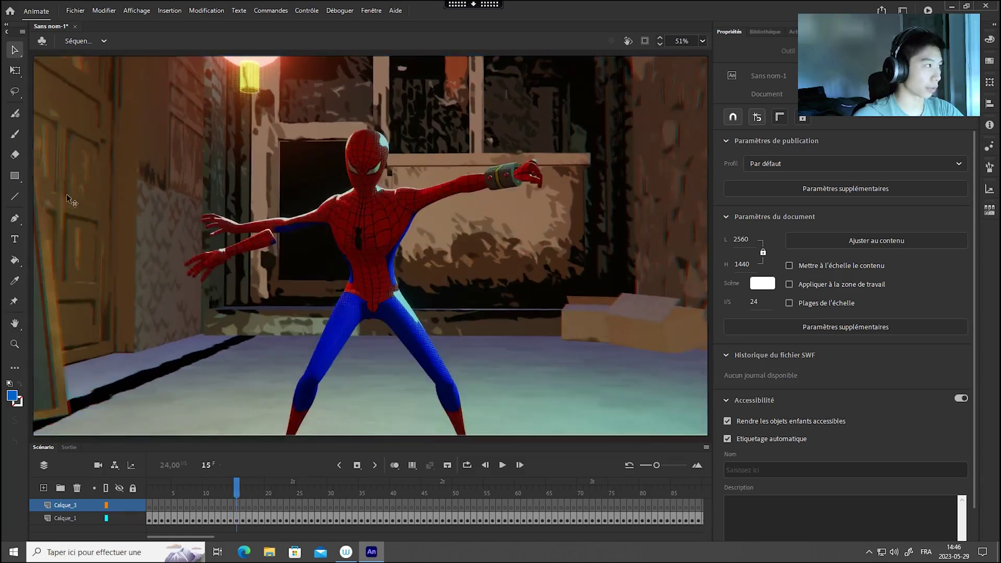
# Using the Fluid Brush with dark red fill and taper (Biseau) 100, draw a curved smear below the gauntleted fist on frame 15
pyautogui.click(21, 118)
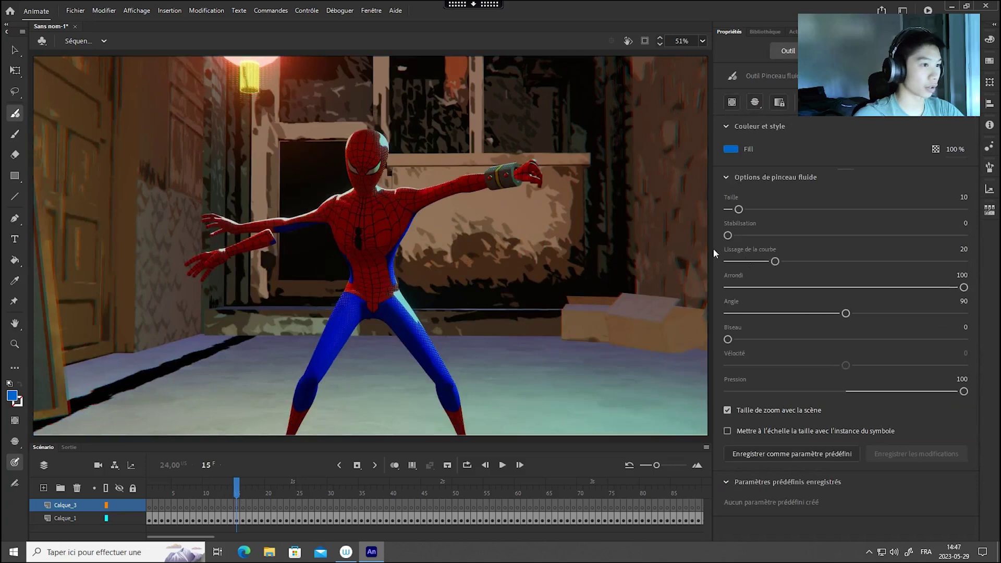
pyautogui.click(734, 148)
pyautogui.click(531, 177)
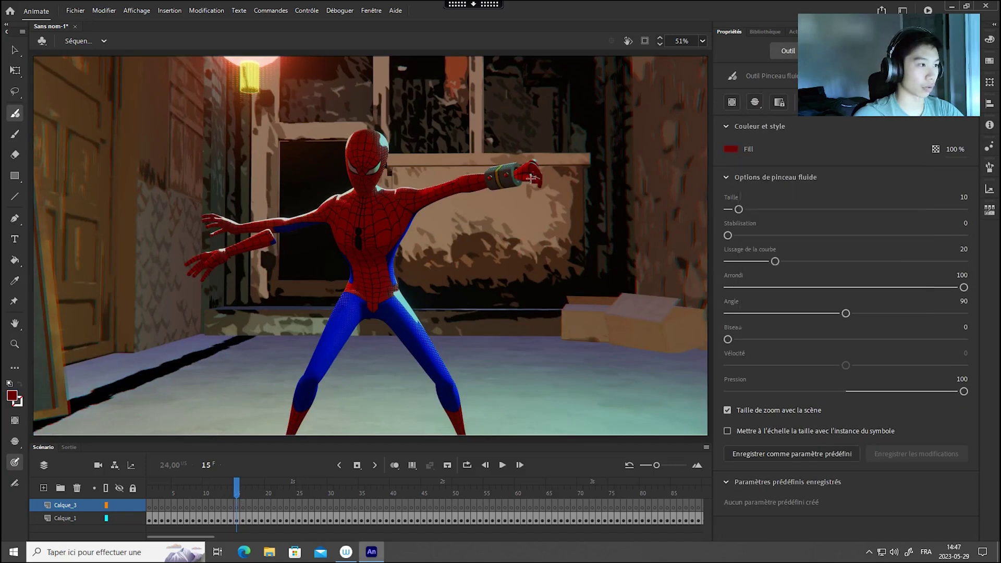
pyautogui.moveTo(522, 179)
pyautogui.mouseDown()
pyautogui.moveTo(524, 208)
pyautogui.moveTo(489, 258)
pyautogui.mouseUp()
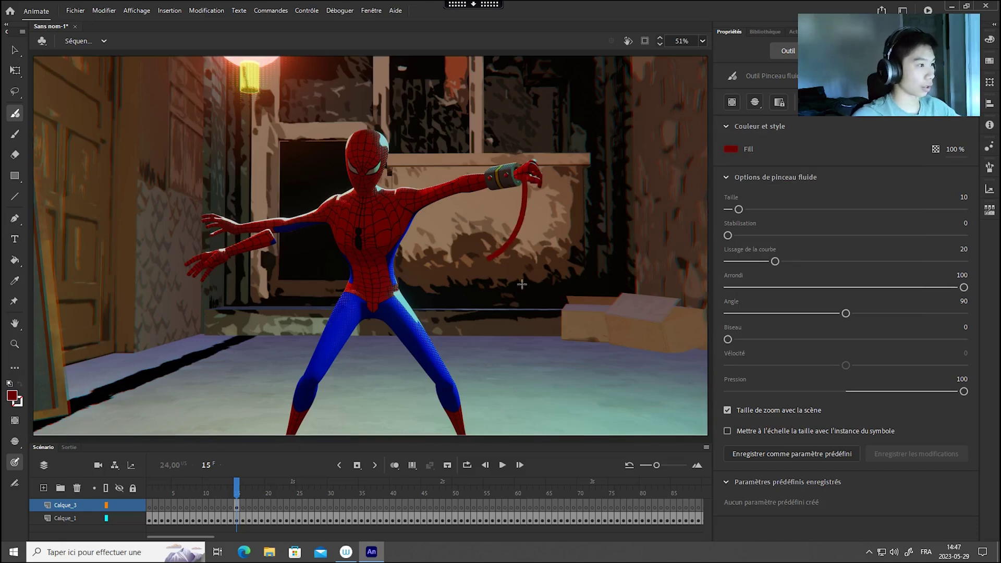
pyautogui.hotkey('ctrl', 'z')
pyautogui.moveTo(728, 339); pyautogui.dragTo(963, 339)
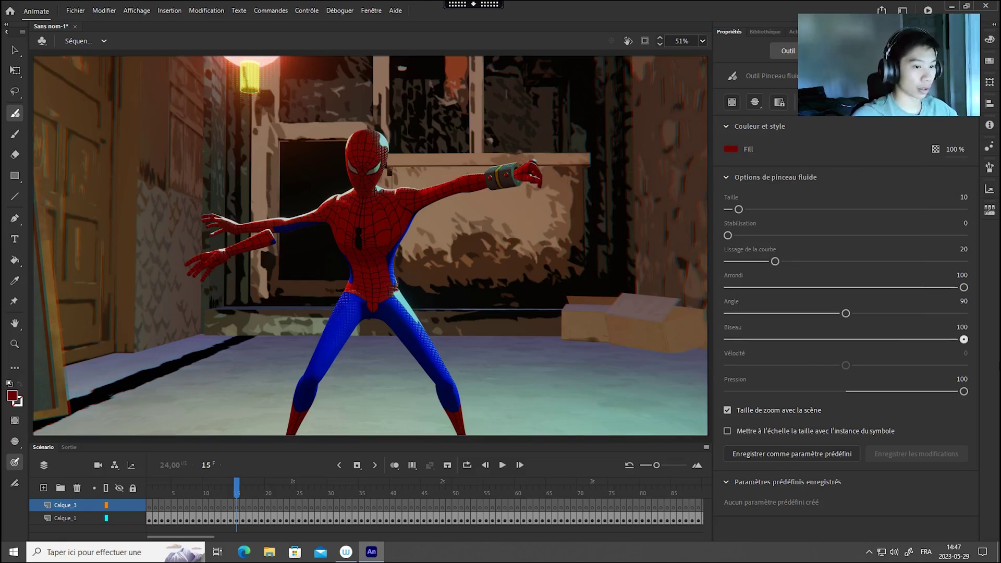
pyautogui.moveTo(521, 177); pyautogui.dragTo(466, 274)
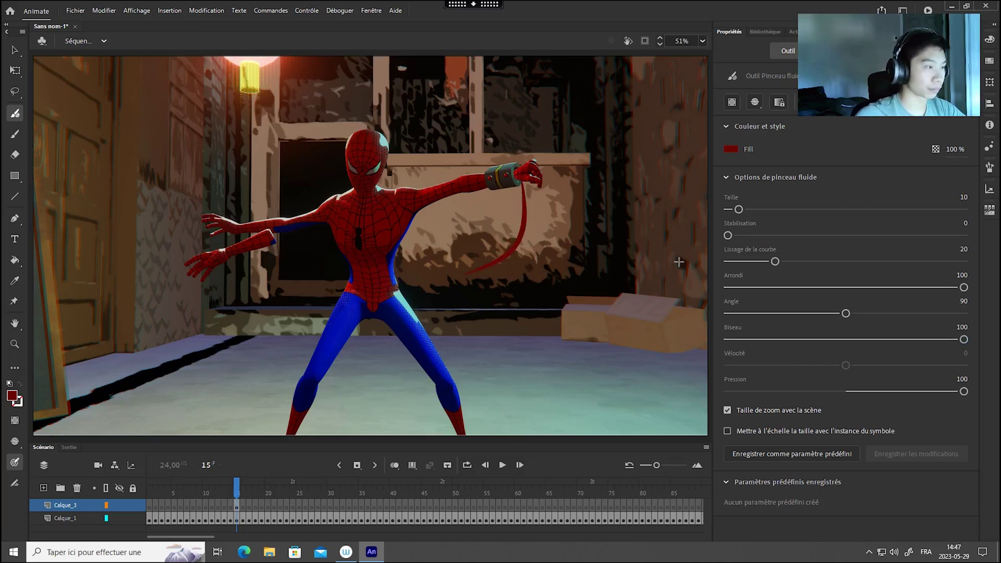
# Draw dark red smear strokes between the two fists on frame 14 and below the bare outstretched hand on frame 16
pyautogui.moveTo(225, 489)
pyautogui.mouseDown()
pyautogui.moveTo(245, 483)
pyautogui.moveTo(230, 487)
pyautogui.mouseUp()
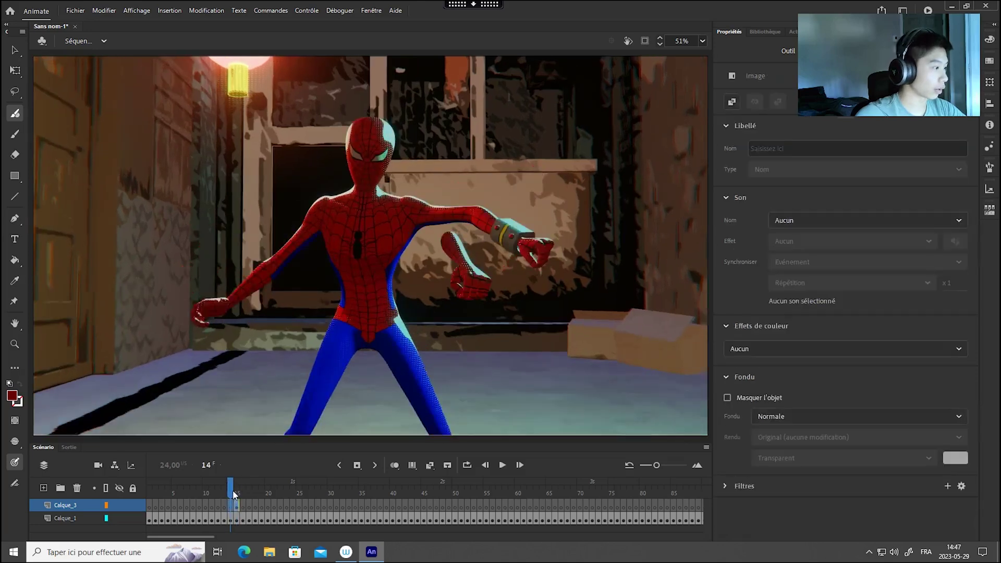
pyautogui.moveTo(478, 276); pyautogui.dragTo(523, 253)
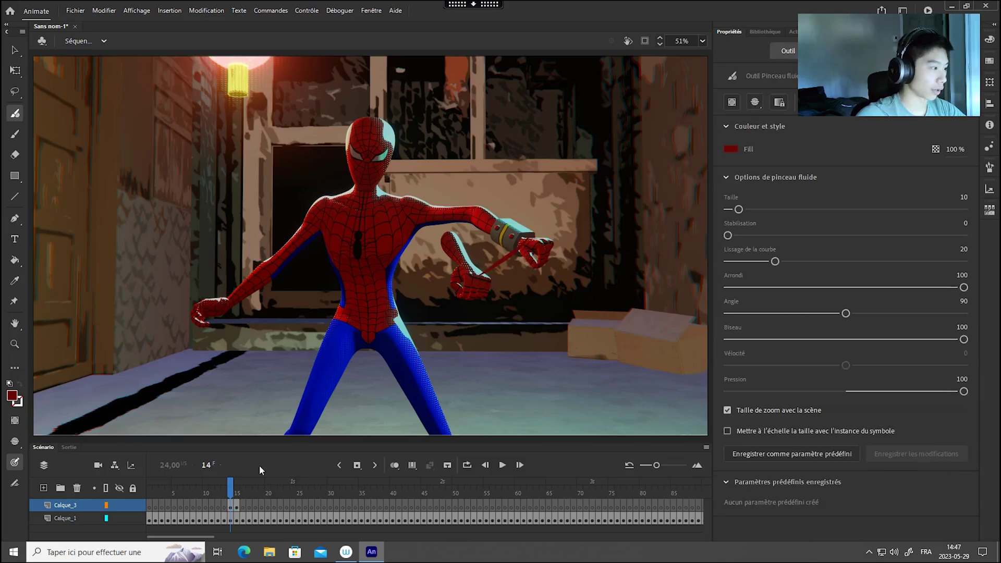
pyautogui.moveTo(230, 487); pyautogui.dragTo(239, 483)
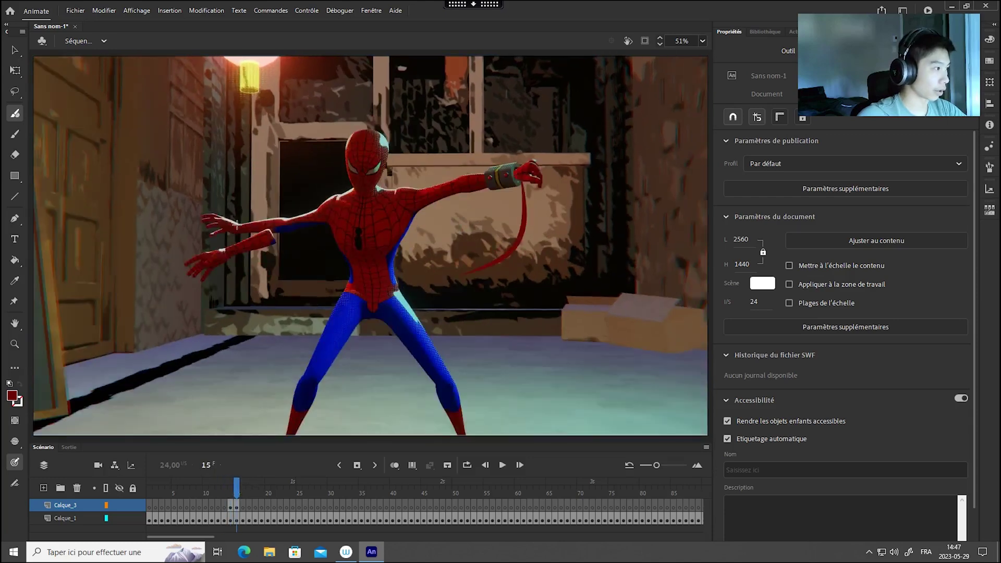
pyautogui.moveTo(233, 231); pyautogui.dragTo(240, 243)
pyautogui.moveTo(239, 493); pyautogui.dragTo(247, 489)
pyautogui.moveTo(265, 283); pyautogui.dragTo(285, 293)
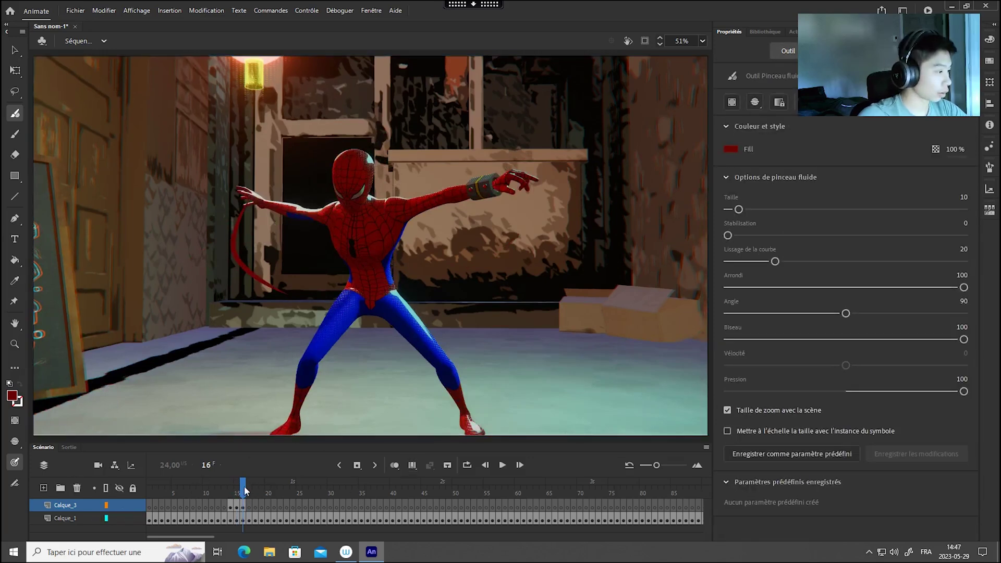
pyautogui.moveTo(245, 491)
pyautogui.mouseDown()
pyautogui.moveTo(206, 499)
pyautogui.moveTo(417, 506)
pyautogui.moveTo(237, 500)
pyautogui.mouseUp()
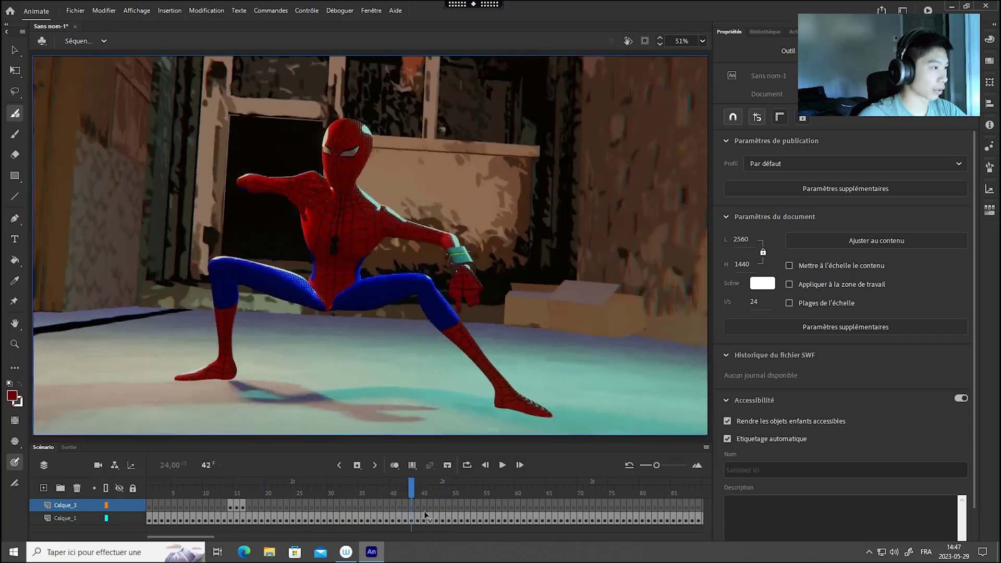
# Set the brush fill to yellow and draw a small zigzag spark at the web-shooter wrist on frame 58
pyautogui.moveTo(424, 515); pyautogui.dragTo(498, 508)
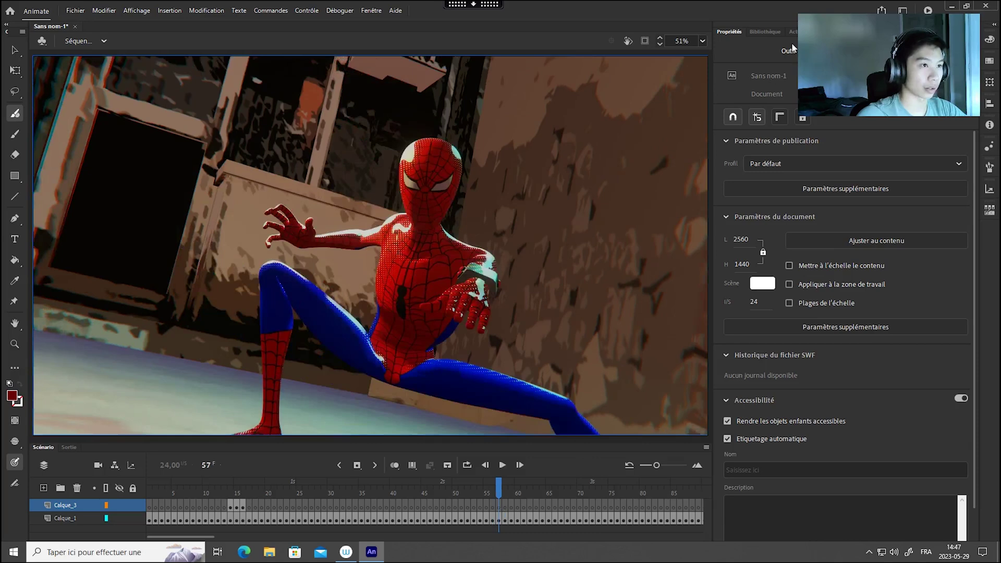
pyautogui.click(787, 50)
pyautogui.click(730, 149)
pyautogui.click(771, 238)
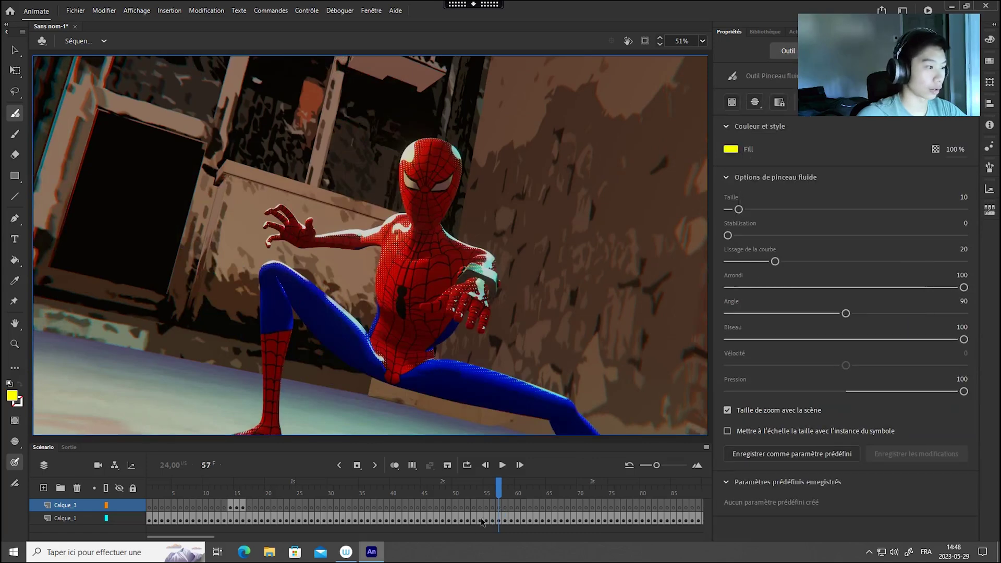
pyautogui.press('.')
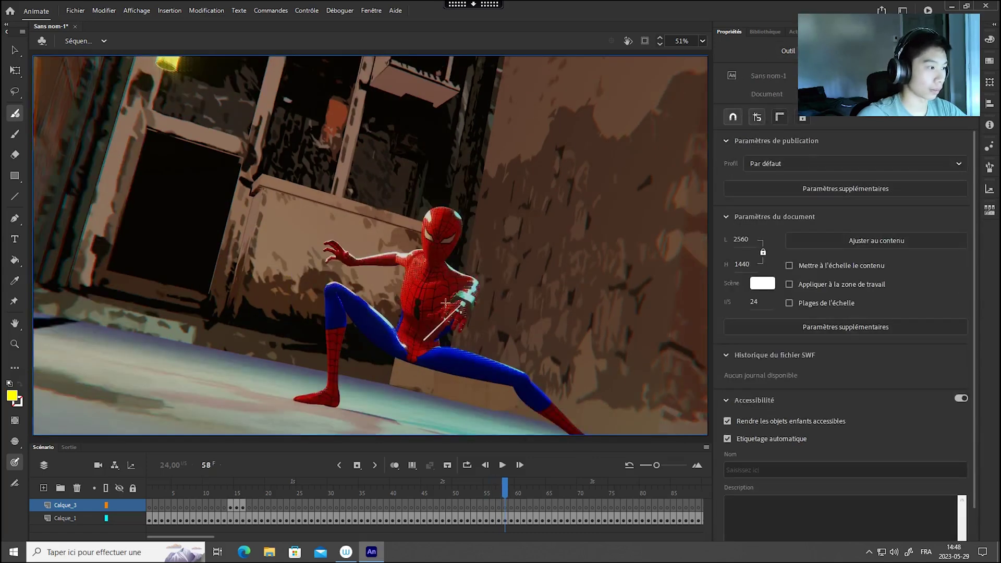
pyautogui.moveTo(445, 303)
pyautogui.mouseDown()
pyautogui.moveTo(471, 292)
pyautogui.moveTo(487, 301)
pyautogui.mouseUp()
# Set the brush fill to magenta and draw a zigzag stroke across the web net on frame 61
pyautogui.click(499, 487)
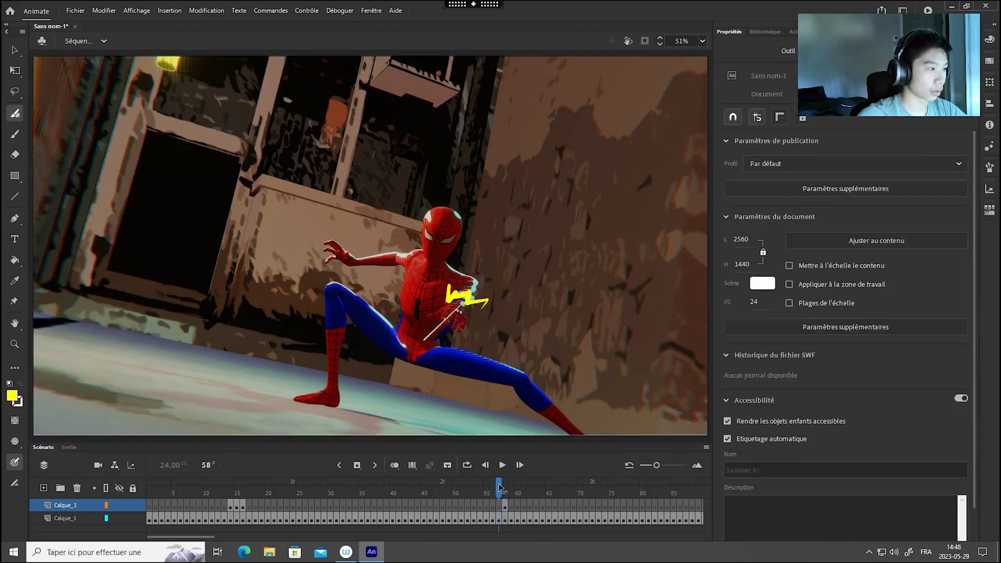
pyautogui.moveTo(499, 487)
pyautogui.mouseDown()
pyautogui.moveTo(513, 477)
pyautogui.moveTo(499, 480)
pyautogui.moveTo(515, 487)
pyautogui.mouseUp()
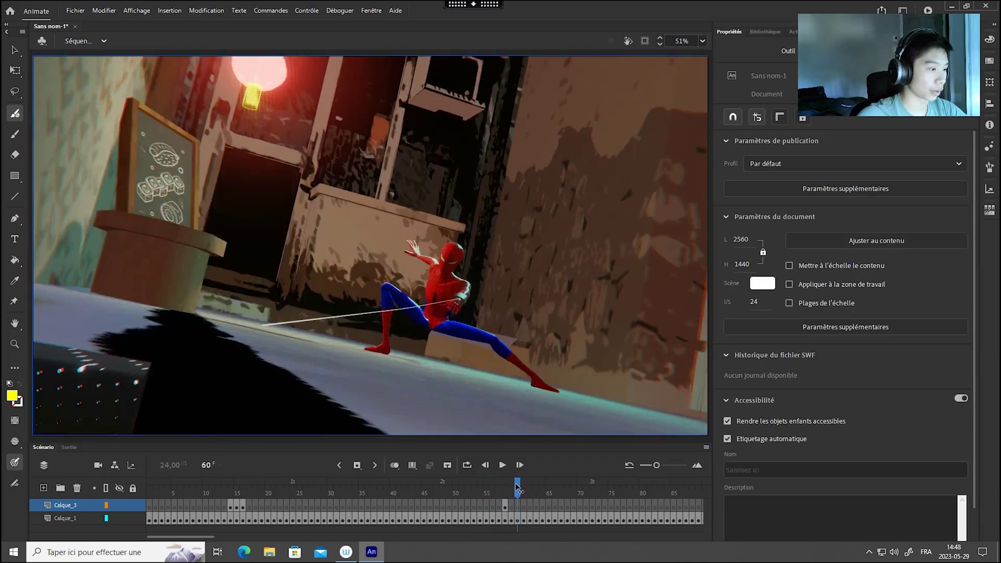
pyautogui.click(523, 487)
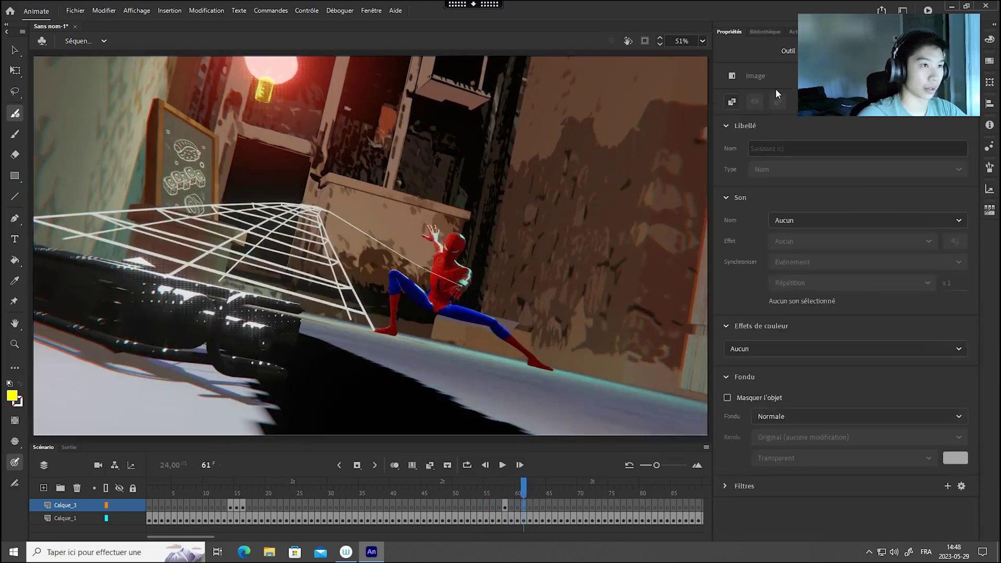
pyautogui.click(787, 50)
pyautogui.click(730, 149)
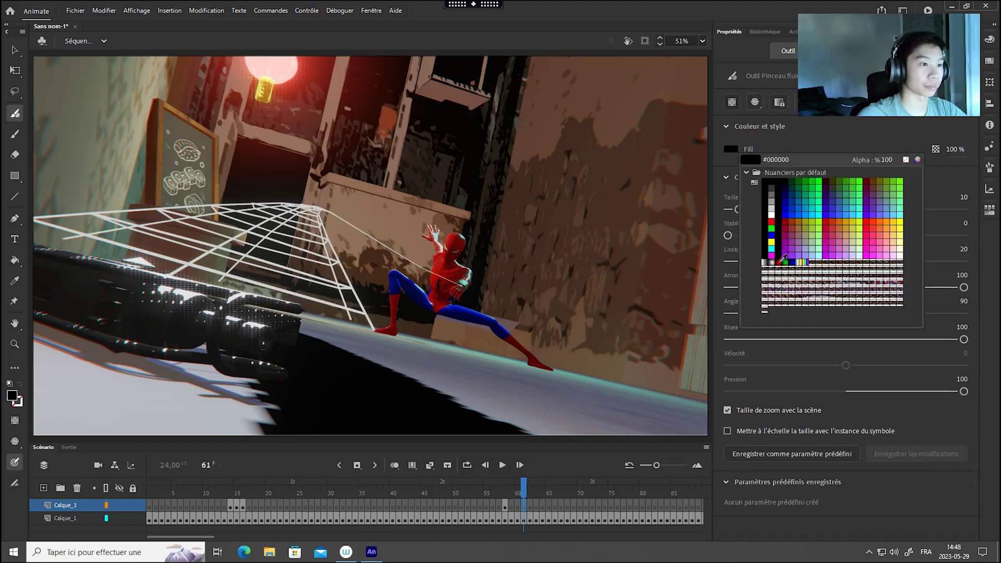
pyautogui.click(771, 255)
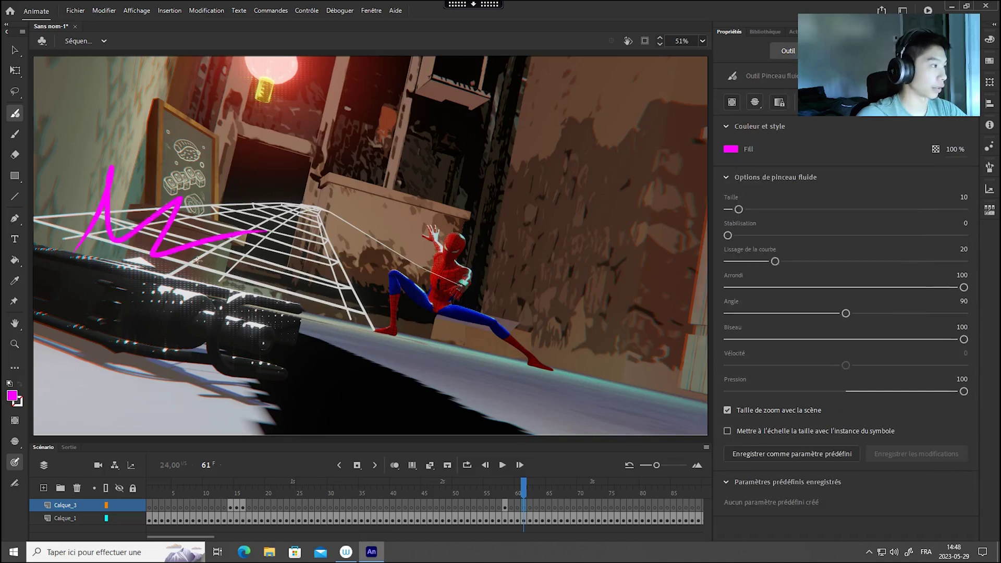
pyautogui.moveTo(197, 260); pyautogui.dragTo(223, 312)
# On frame 73, set the brush to dark red #6C0101 at size 99 and draw five horizontal speed streaks off the red suit areas
pyautogui.moveTo(524, 487); pyautogui.dragTo(606, 504)
pyautogui.click(600, 506)
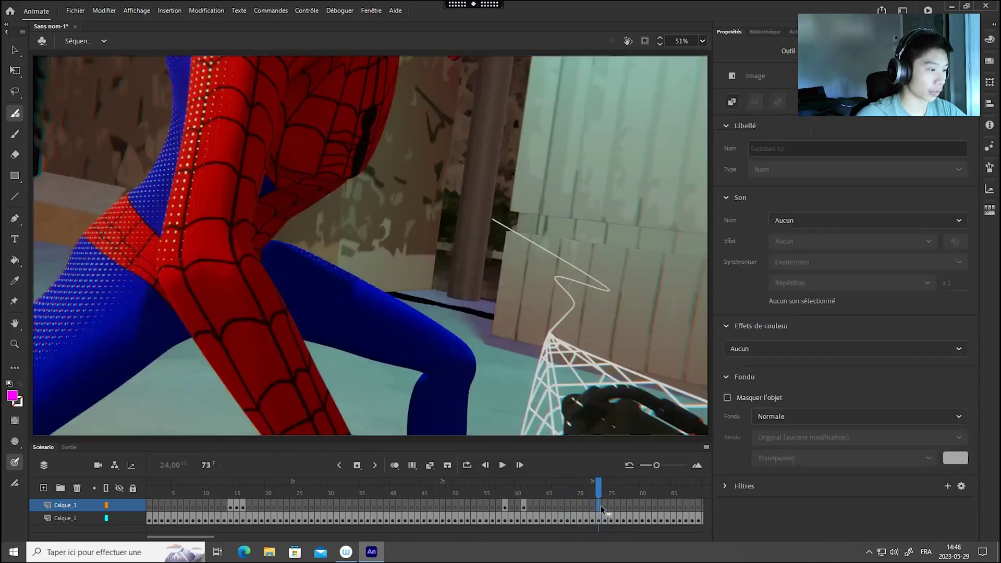
pyautogui.click(788, 51)
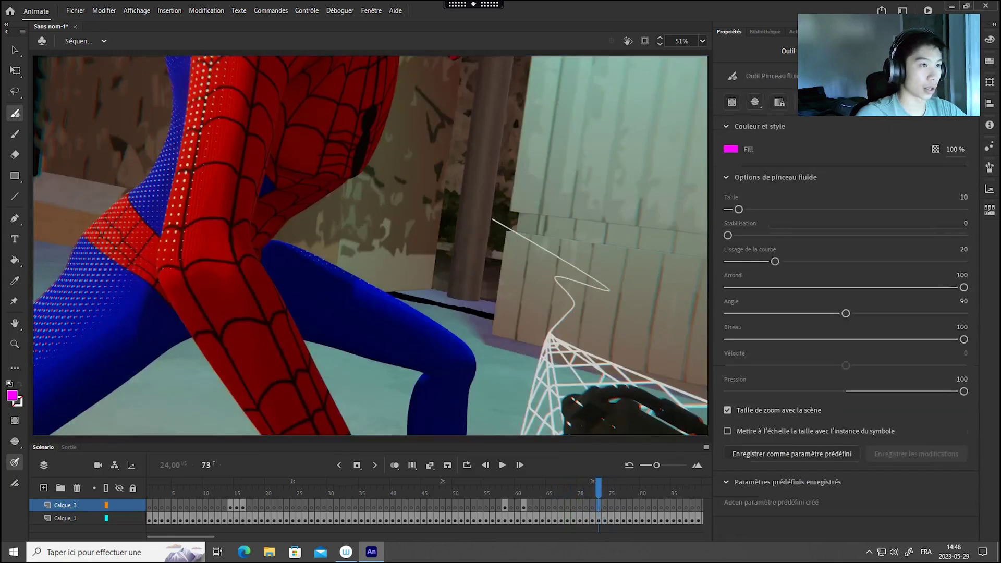
pyautogui.click(739, 153)
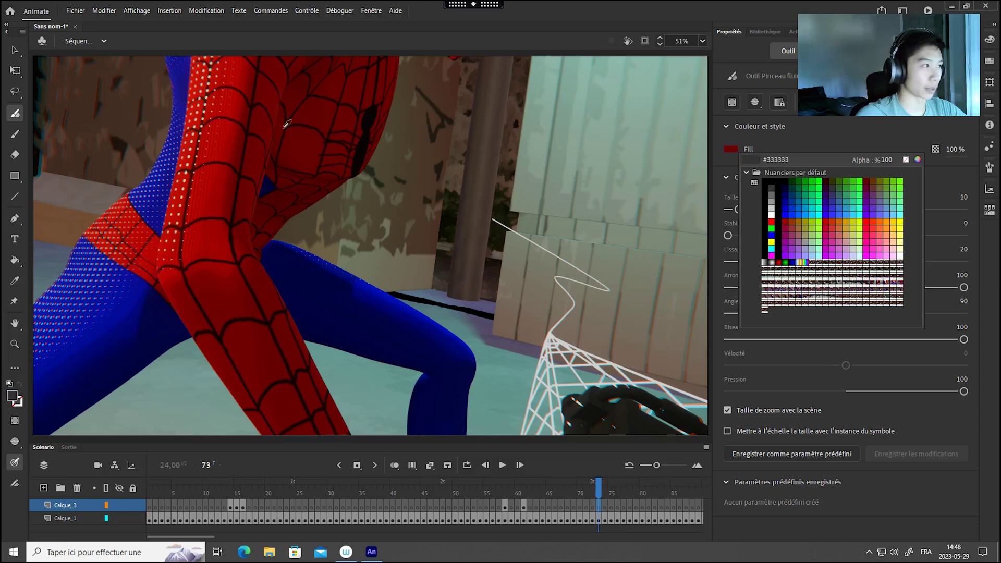
pyautogui.click(781, 221)
pyautogui.moveTo(738, 209); pyautogui.dragTo(844, 209)
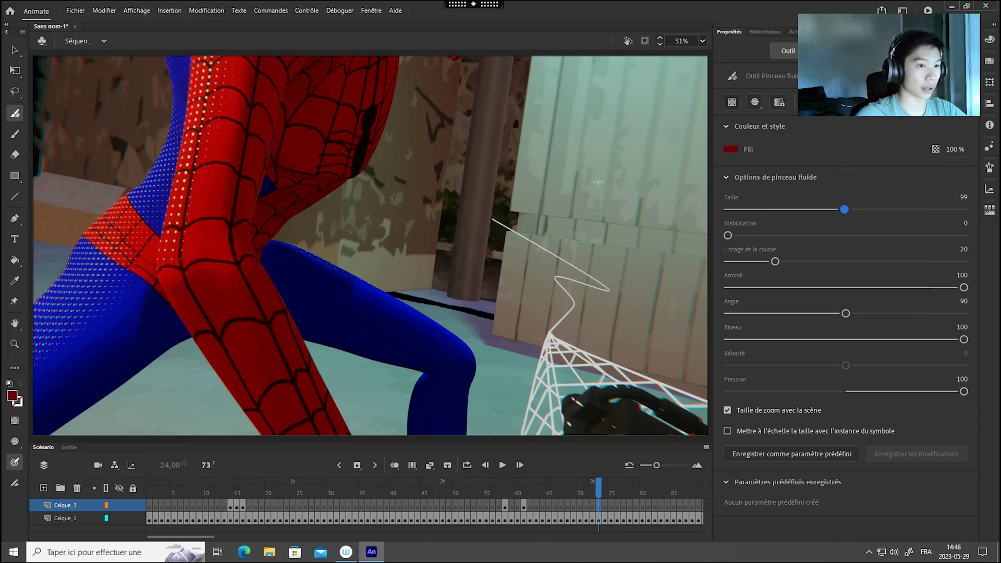
pyautogui.moveTo(234, 87); pyautogui.dragTo(626, 142)
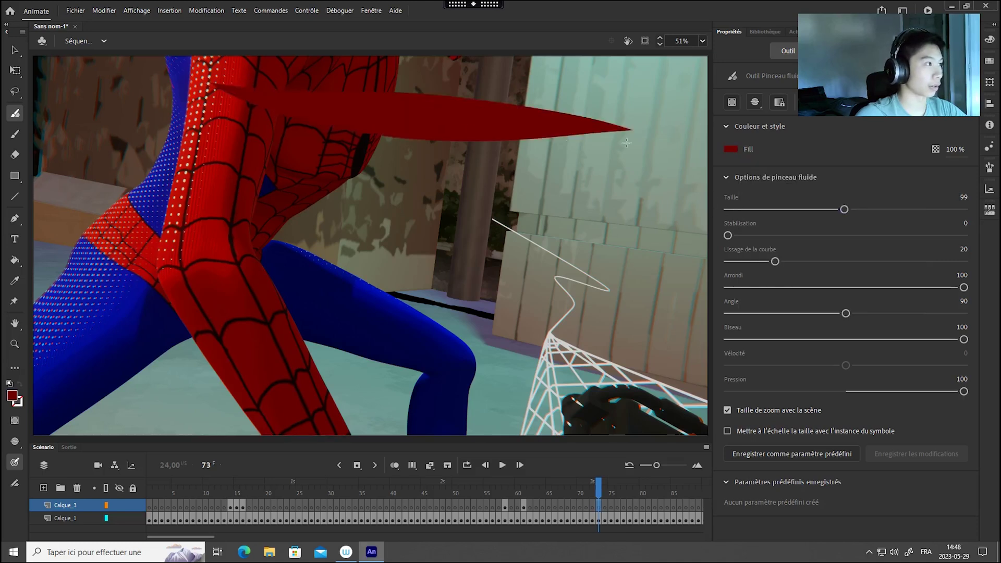
pyautogui.moveTo(208, 143); pyautogui.dragTo(501, 157)
pyautogui.moveTo(154, 213); pyautogui.dragTo(373, 210)
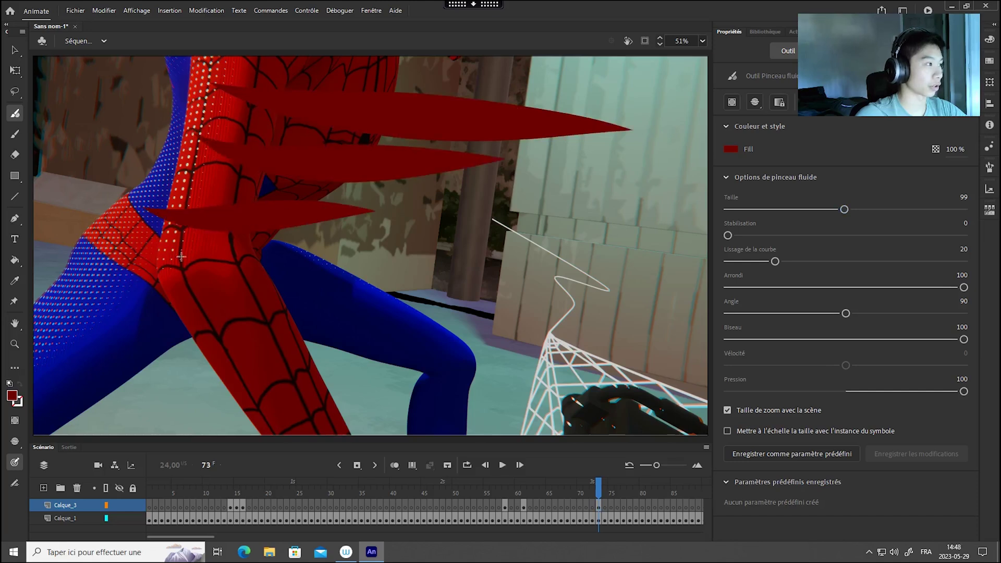
pyautogui.moveTo(253, 290); pyautogui.dragTo(373, 295)
pyautogui.moveTo(300, 392); pyautogui.dragTo(498, 405)
# Change the brush fill to dark navy blue and draw four horizontal streaks trailing off the character's blue leg
pyautogui.click(730, 149)
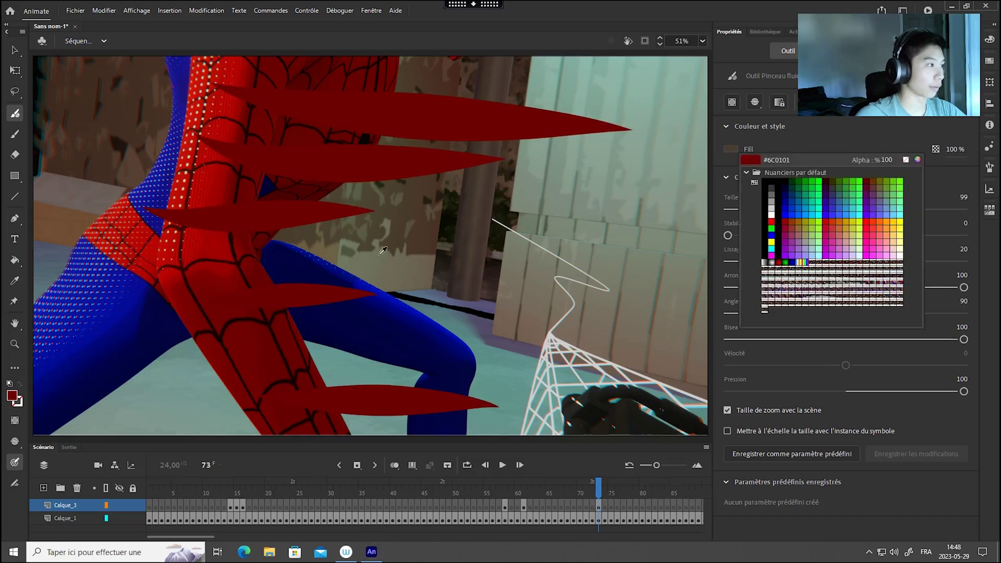
pyautogui.click(785, 193)
pyautogui.moveTo(263, 256); pyautogui.dragTo(529, 261)
pyautogui.moveTo(354, 336); pyautogui.dragTo(584, 330)
pyautogui.moveTo(386, 367); pyautogui.dragTo(562, 371)
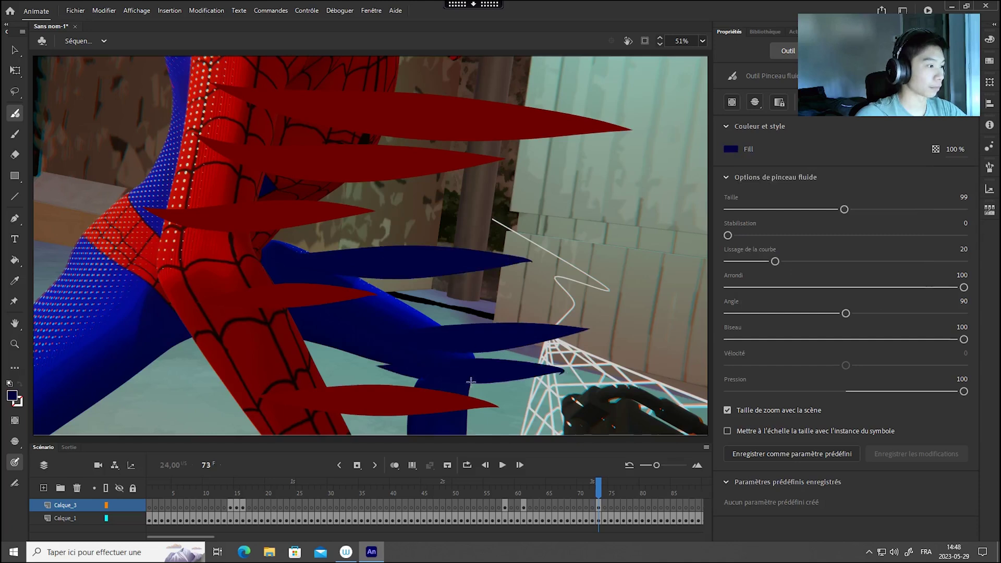
pyautogui.moveTo(267, 268); pyautogui.dragTo(373, 241)
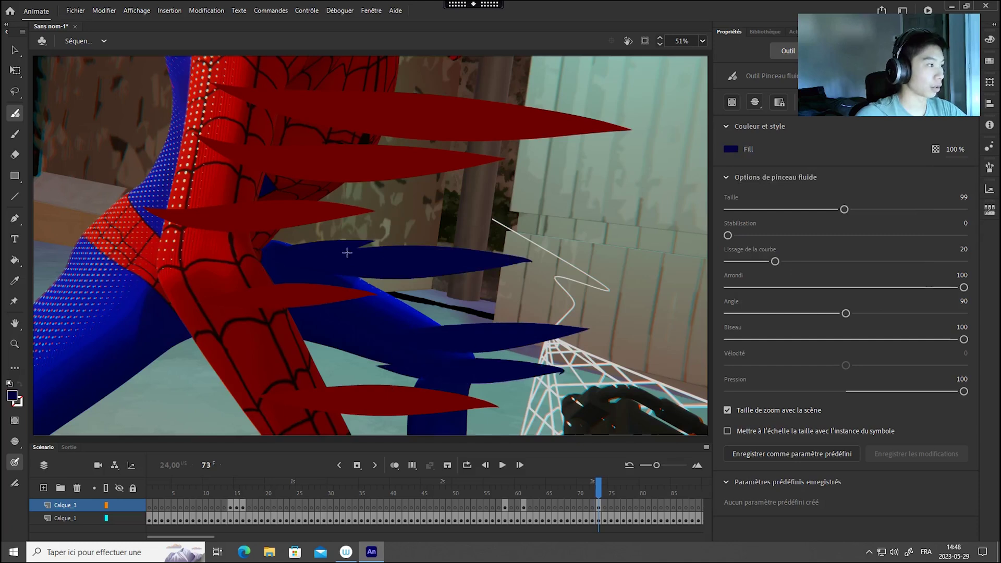
# Sample the pale green wall colour as fill and draw six horizontal streaks across the wall, floor and web
pyautogui.click(731, 149)
pyautogui.click(555, 72)
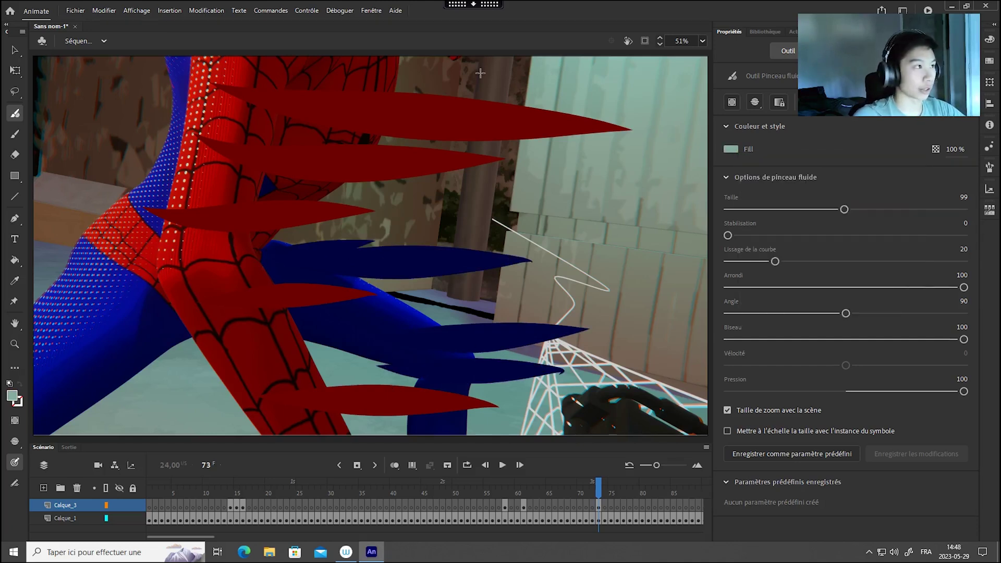
pyautogui.moveTo(481, 73); pyautogui.dragTo(724, 87)
pyautogui.moveTo(508, 169); pyautogui.dragTo(708, 162)
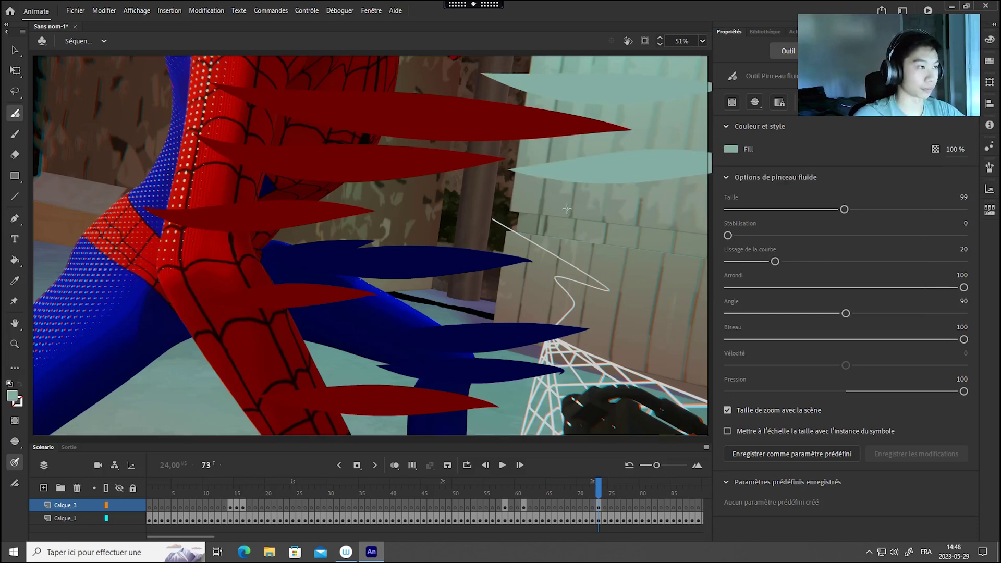
pyautogui.moveTo(524, 204); pyautogui.dragTo(709, 206)
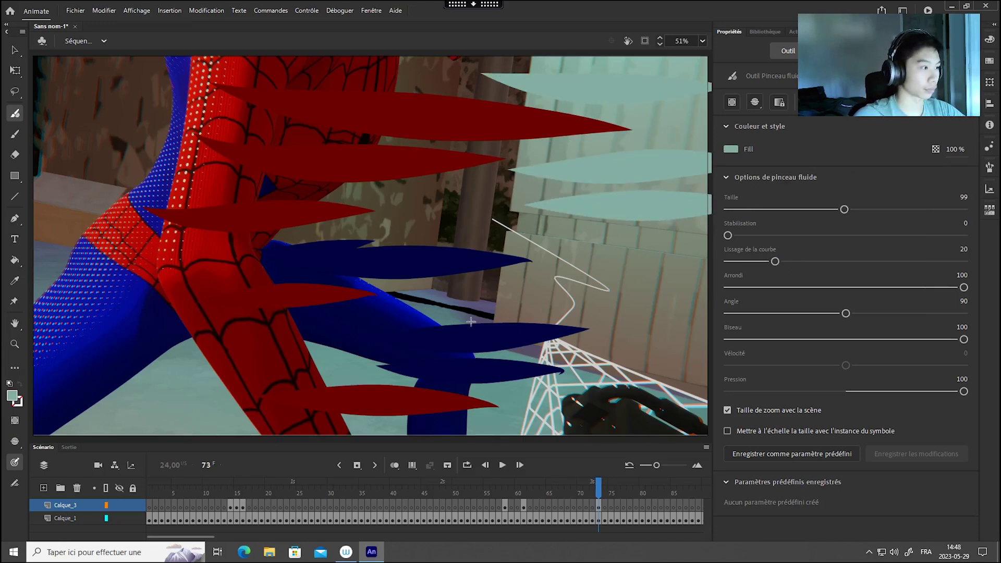
pyautogui.moveTo(471, 321); pyautogui.dragTo(513, 316)
pyautogui.moveTo(326, 371); pyautogui.dragTo(420, 371)
pyautogui.moveTo(480, 399); pyautogui.dragTo(610, 404)
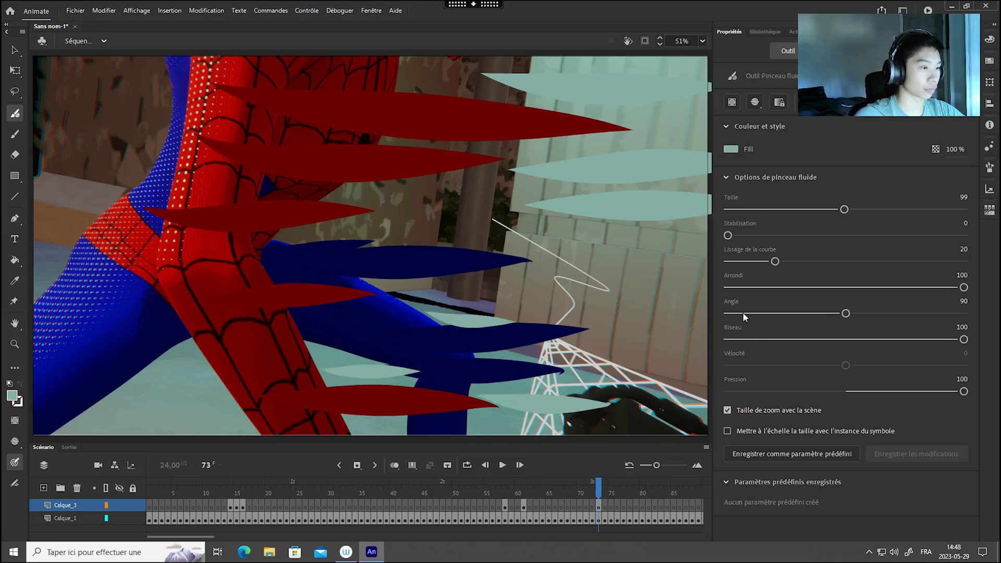
# Change the brush fill to near-black and draw a short horizontal streak off the dark object beneath the web net
pyautogui.click(730, 149)
pyautogui.click(767, 189)
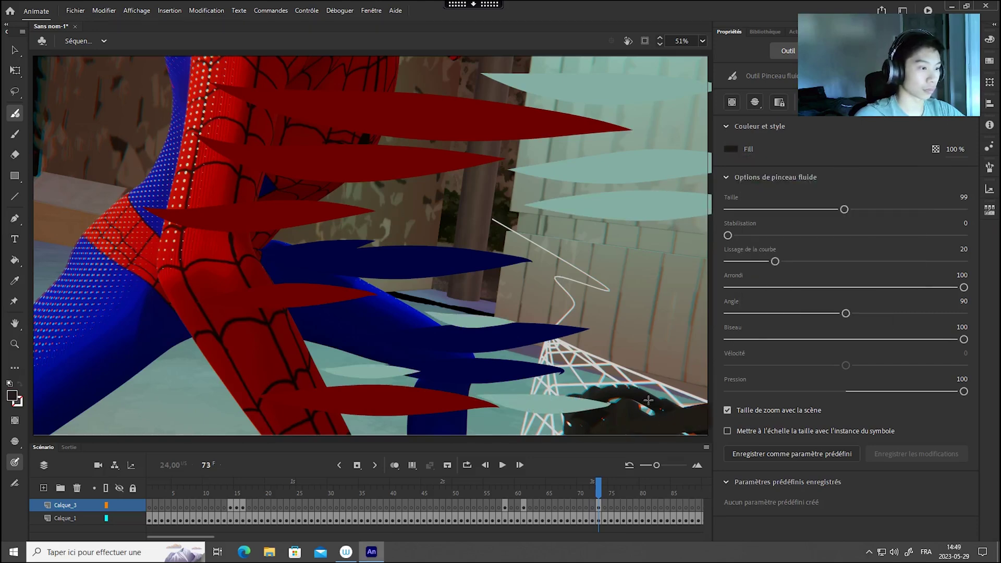
pyautogui.moveTo(648, 400); pyautogui.dragTo(709, 406)
# Sample the grey-beige planks and draw two horizontal streaks over them, and add a streak in dark brown sampled from the background wall
pyautogui.click(730, 149)
pyautogui.click(584, 296)
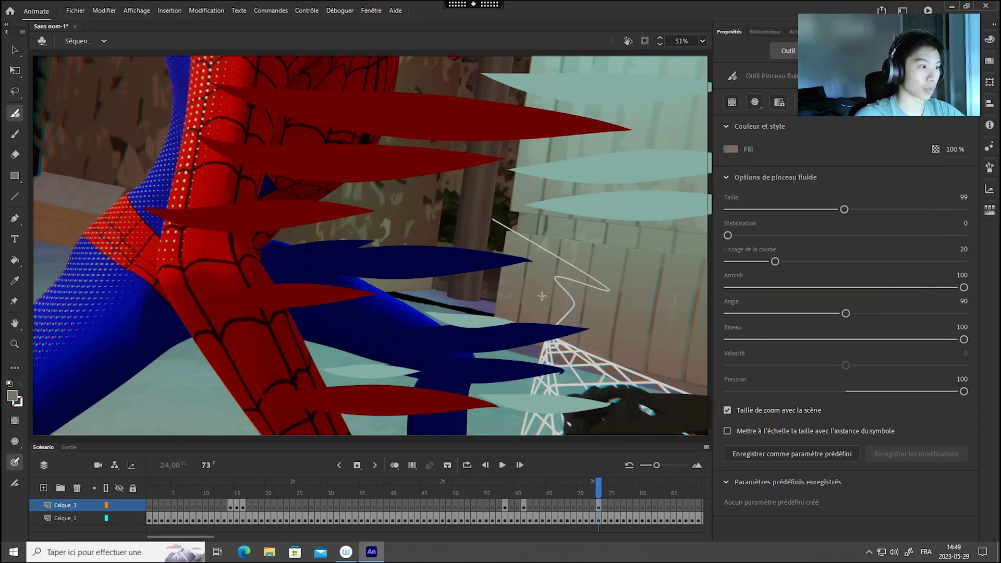
pyautogui.moveTo(529, 250); pyautogui.dragTo(676, 259)
pyautogui.moveTo(521, 330); pyautogui.dragTo(698, 333)
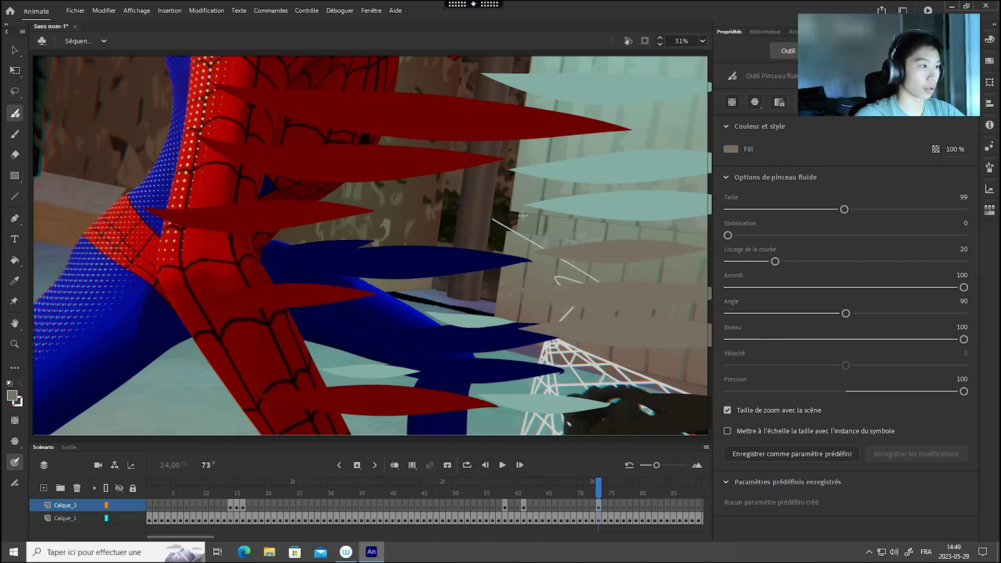
pyautogui.click(731, 150)
pyautogui.click(402, 206)
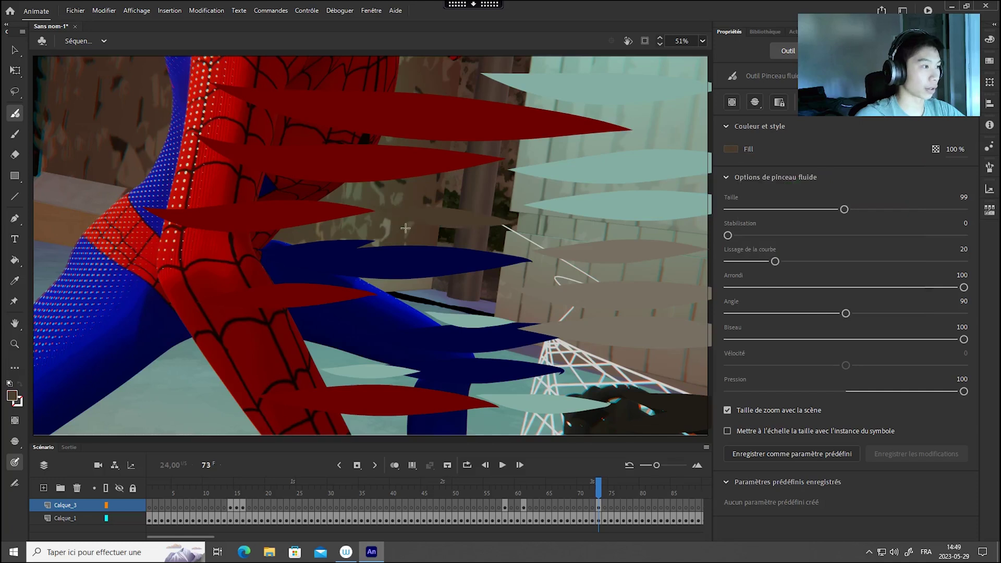
# Draw three more dark brown streaks across the background wall, and add one in dark red sampled from the upper part of the red leg
pyautogui.moveTo(406, 227); pyautogui.dragTo(406, 228)
pyautogui.moveTo(511, 194); pyautogui.dragTo(387, 187)
pyautogui.moveTo(389, 62); pyautogui.dragTo(524, 78)
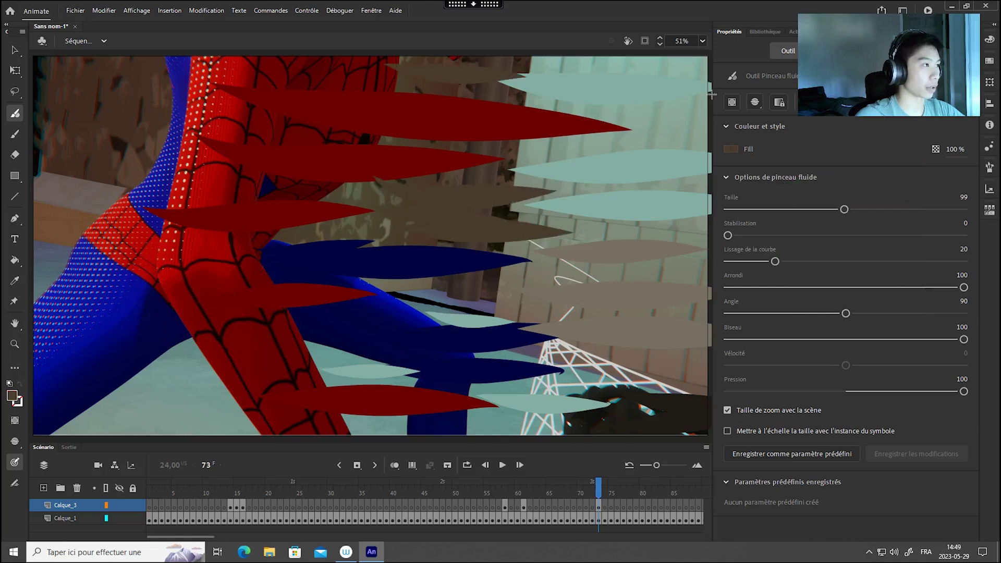
pyautogui.click(731, 150)
pyautogui.click(323, 73)
pyautogui.moveTo(233, 64); pyautogui.dragTo(449, 75)
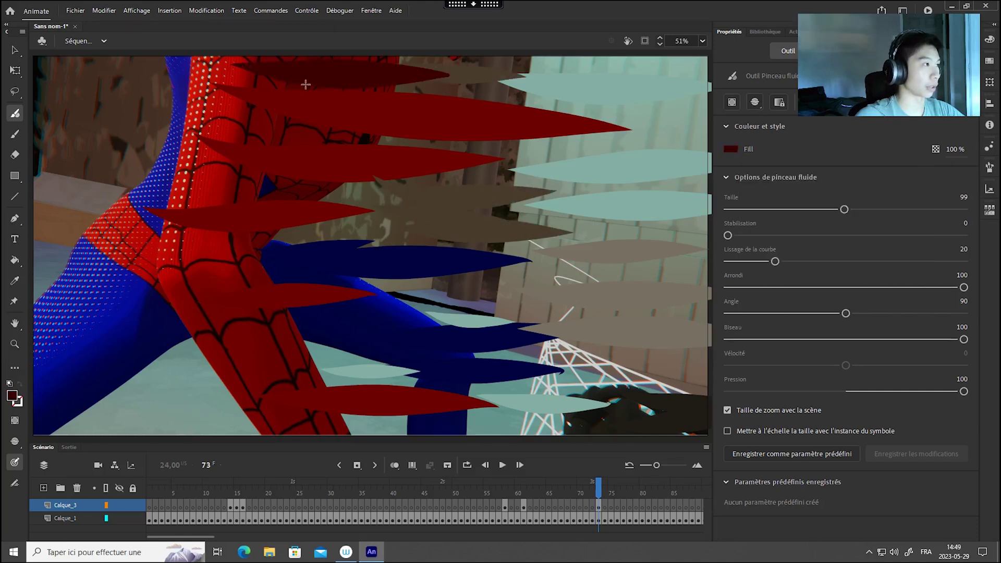
# Sample brown tones from the wall behind the character's blue thigh and draw two streaks trailing across that wall toward the body
pyautogui.click(729, 150)
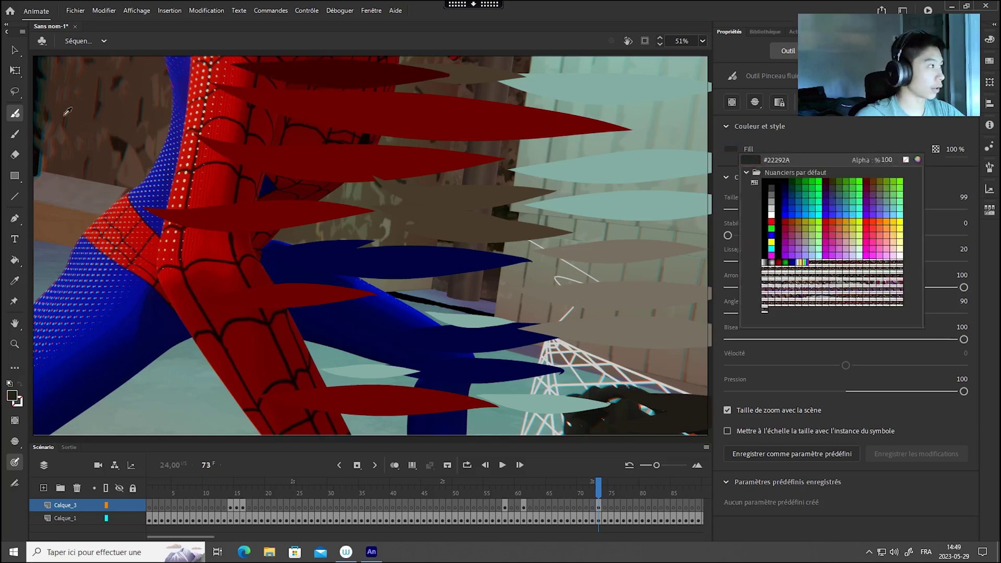
pyautogui.click(173, 120)
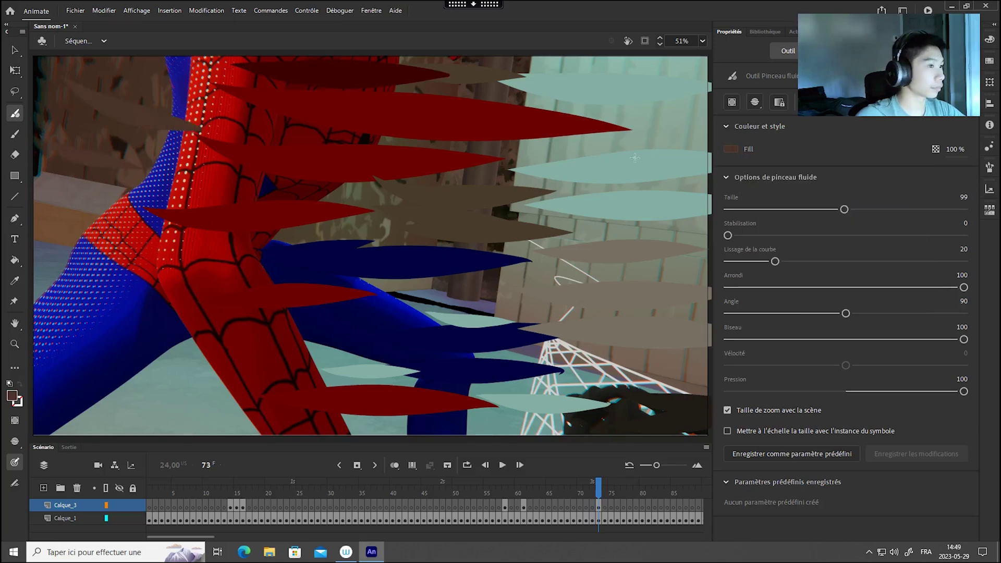
pyautogui.click(730, 149)
pyautogui.click(144, 183)
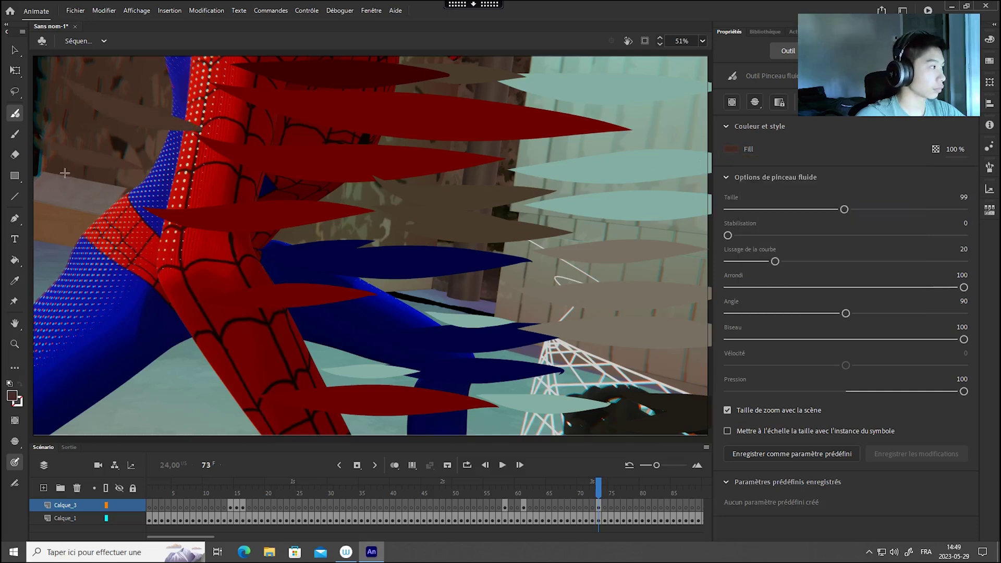
pyautogui.click(51, 223)
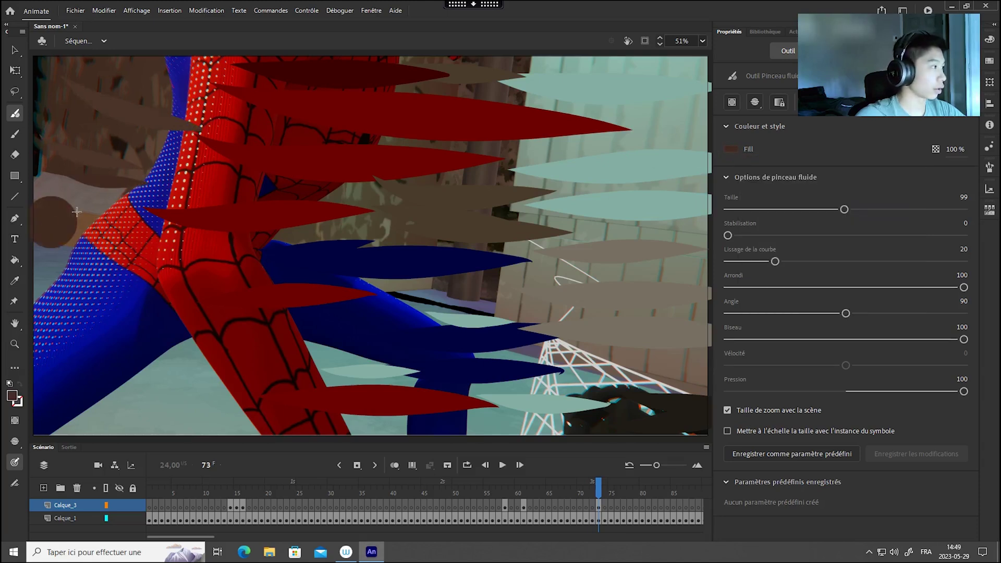
pyautogui.hotkey('ctrl', 'z')
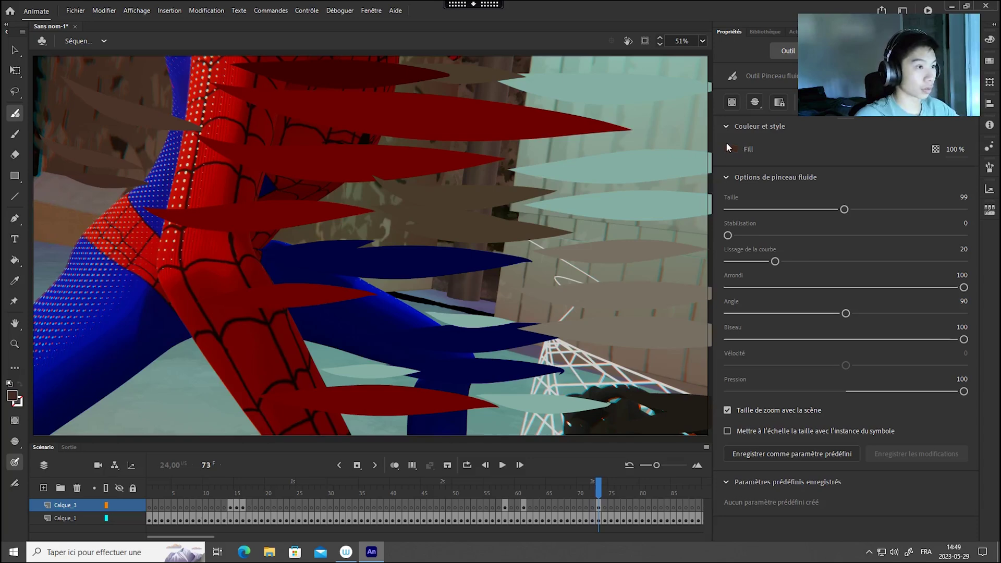
pyautogui.click(728, 150)
pyautogui.click(56, 218)
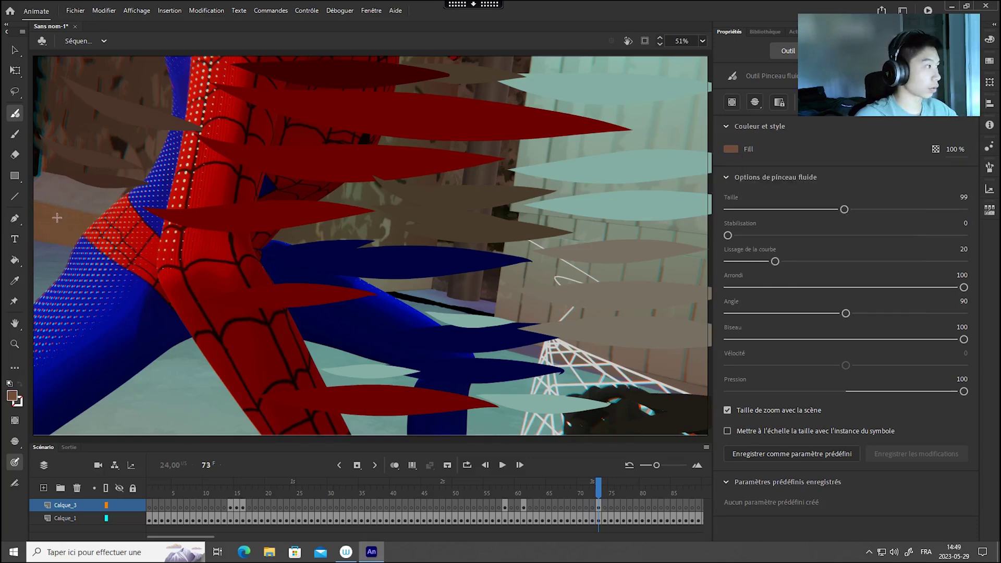
# Sample red #B1090B from the character's hip as brush fill and draw three horizontal streaks off the hip across the leg
pyautogui.click(730, 149)
pyautogui.click(122, 229)
pyautogui.moveTo(107, 261); pyautogui.dragTo(286, 270)
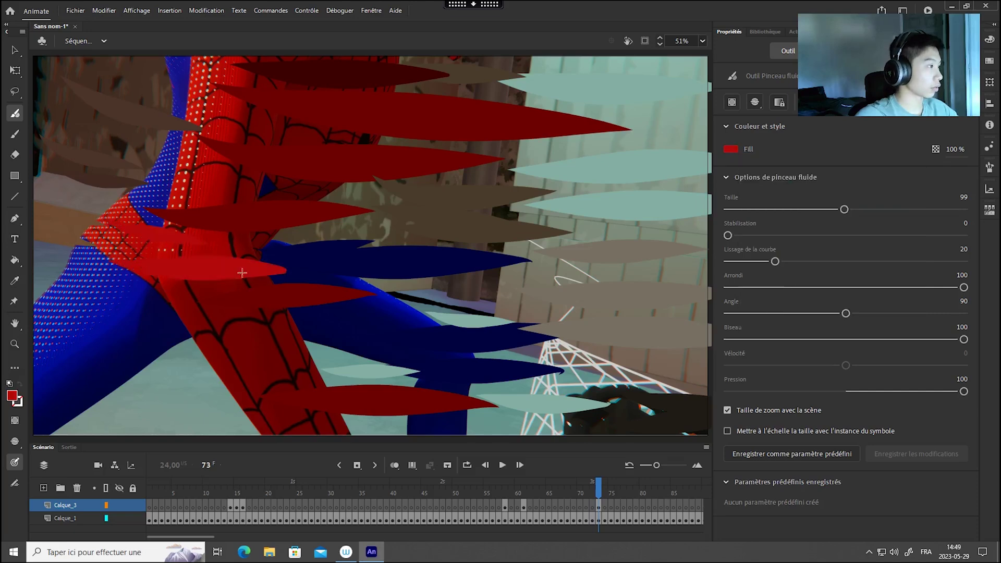
pyautogui.moveTo(168, 288); pyautogui.dragTo(248, 294)
# Draw streaks off the blue thigh in sampled blue #050890, and two more over the lower red leg in grey-green sampled from the floor
pyautogui.click(730, 150)
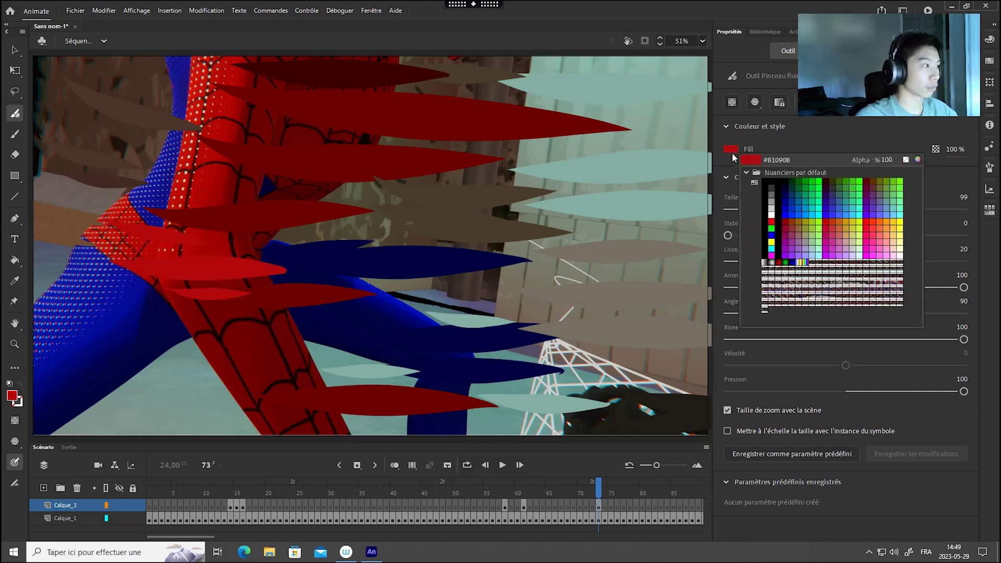
pyautogui.click(125, 316)
pyautogui.moveTo(106, 285); pyautogui.dragTo(217, 310)
pyautogui.moveTo(126, 324); pyautogui.dragTo(211, 336)
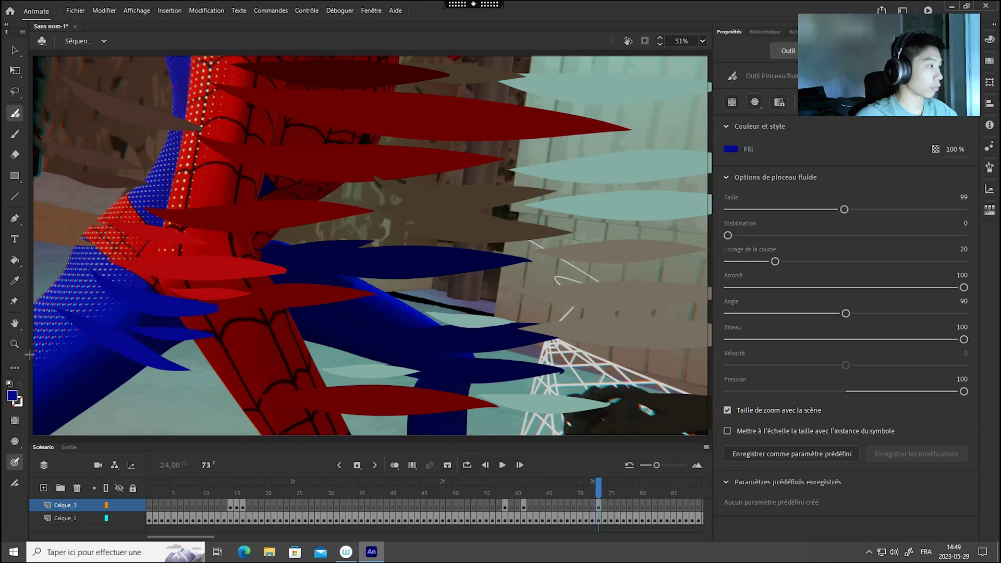
pyautogui.click(731, 150)
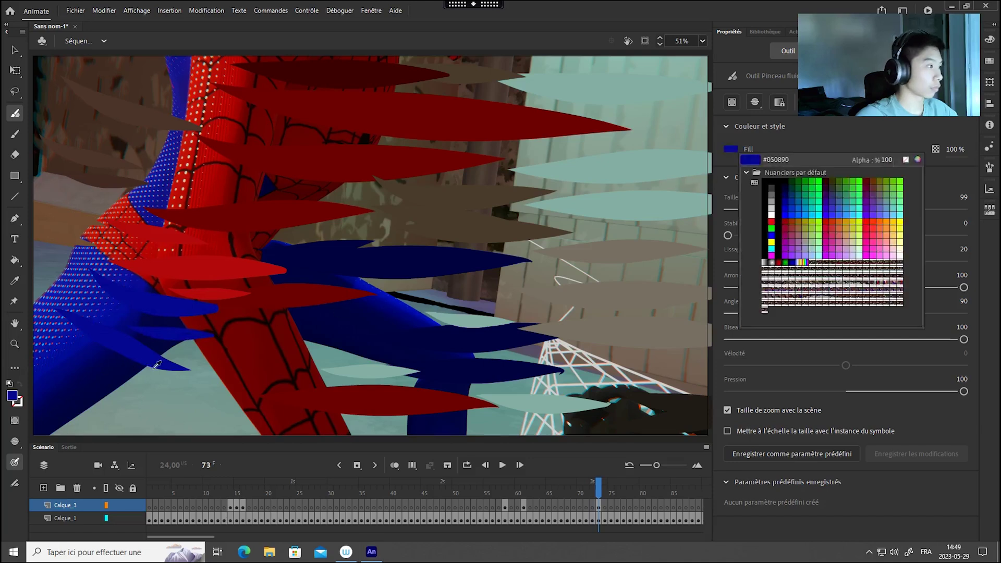
pyautogui.click(177, 401)
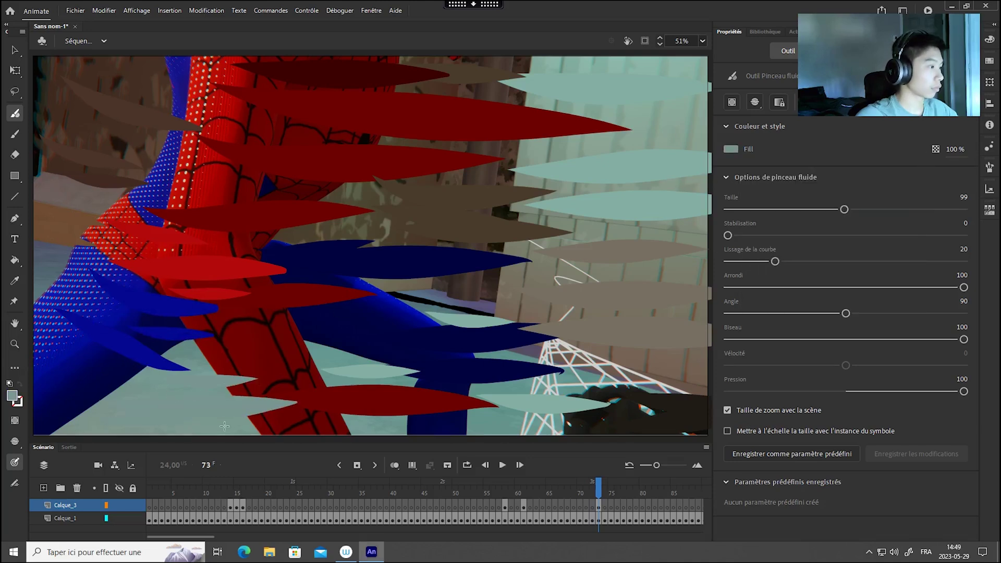
# Step back and forth through frames 73 to 76 to review how the streak drawing reads within the fast motion
pyautogui.moveTo(601, 486)
pyautogui.mouseDown()
pyautogui.moveTo(570, 486)
pyautogui.moveTo(616, 486)
pyautogui.moveTo(597, 487)
pyautogui.moveTo(599, 508)
pyautogui.moveTo(578, 509)
pyautogui.moveTo(601, 510)
pyautogui.mouseUp()
pyautogui.click(606, 505)
pyautogui.press('.')
pyautogui.press('.')
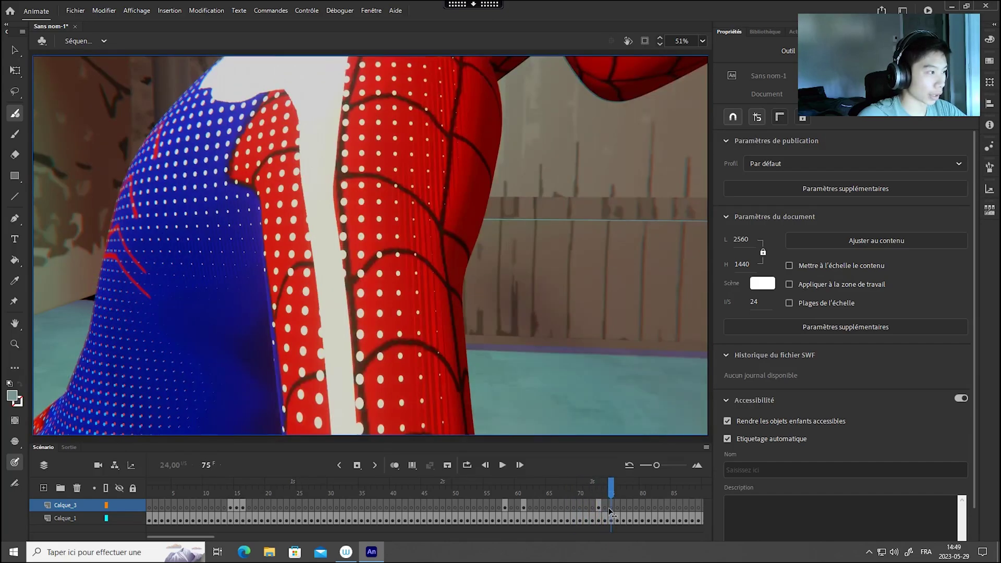
pyautogui.press(',')
pyautogui.press(',')
pyautogui.press(',')
pyautogui.press('.')
pyautogui.press('.')
pyautogui.press('.')
pyautogui.press(',')
pyautogui.press('.')
pyautogui.press('.')
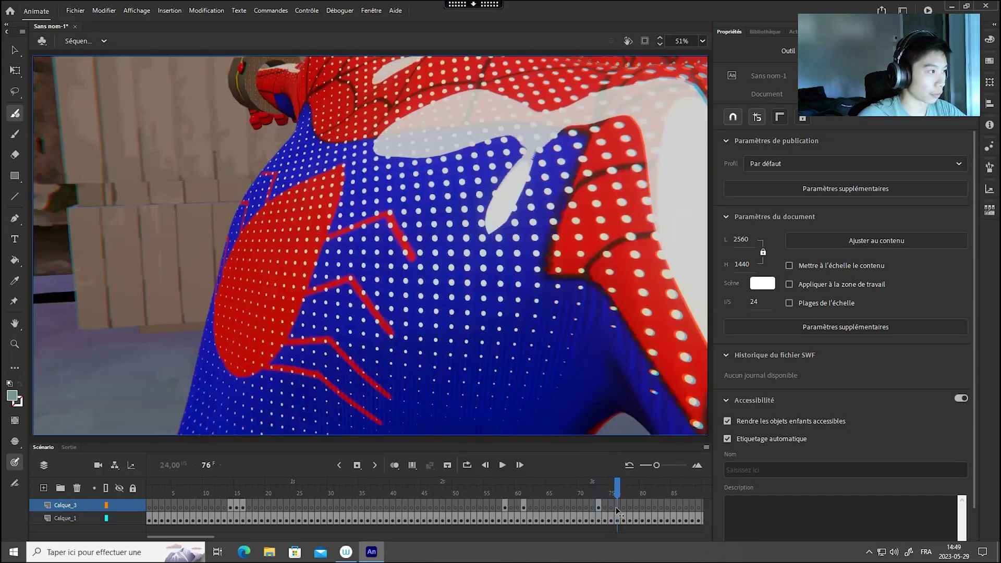
pyautogui.press(',')
pyautogui.press(',')
pyautogui.press(',')
pyautogui.press('.')
pyautogui.press('.')
pyautogui.press('.')
pyautogui.press(',')
pyautogui.press(',')
pyautogui.click(612, 510)
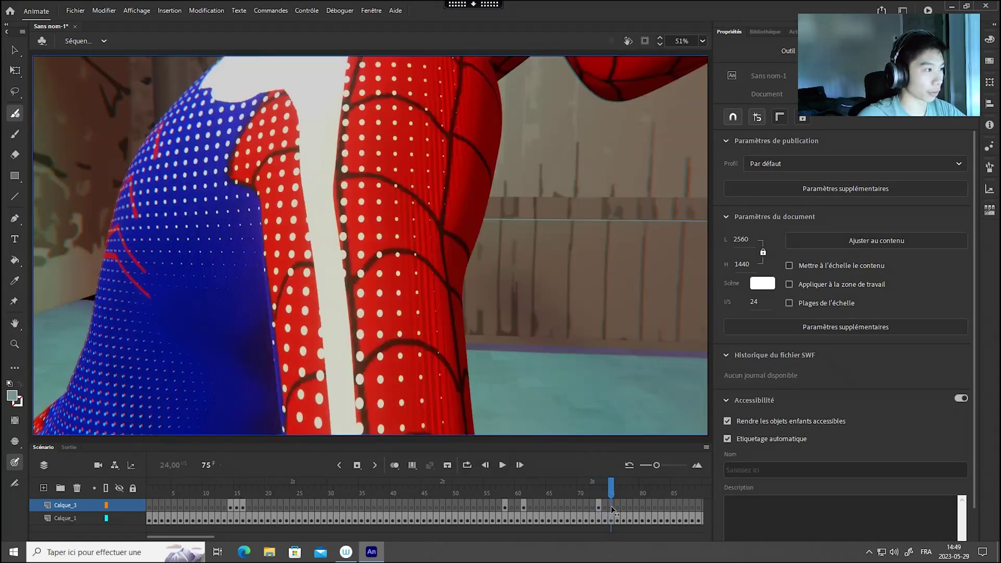
pyautogui.press(',')
pyautogui.moveTo(603, 507)
pyautogui.mouseDown()
pyautogui.moveTo(561, 504)
pyautogui.moveTo(606, 513)
pyautogui.mouseUp()
pyautogui.press('.')
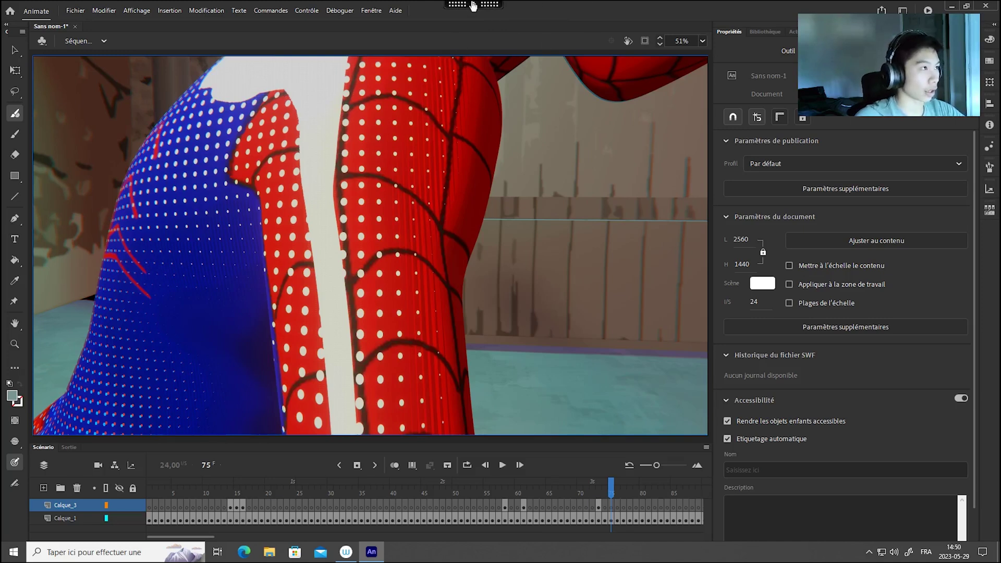
# Minimise the remote desktop session and switch to the web browser showing the dotted textures image search
pyautogui.click(472, 4)
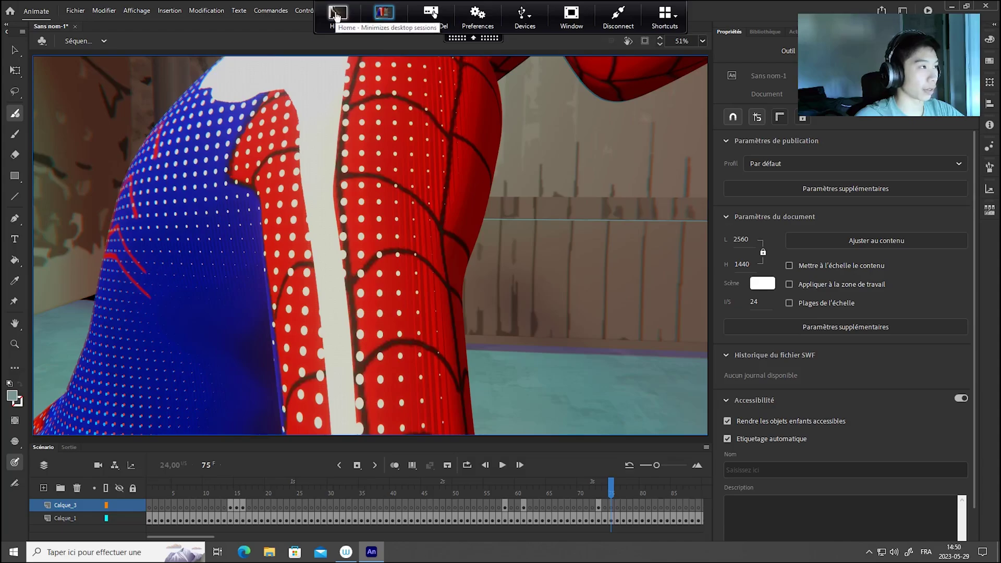
pyautogui.click(336, 15)
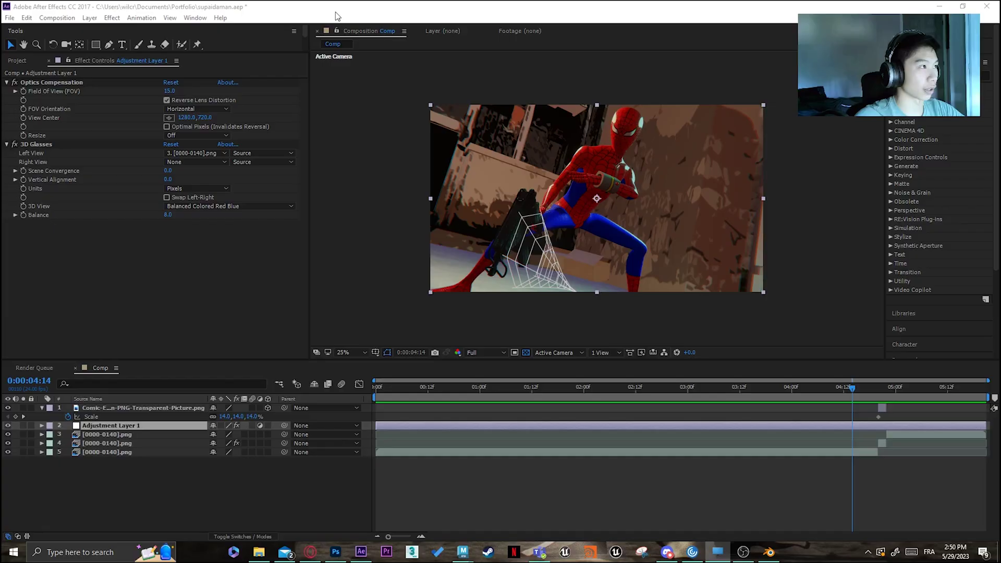
pyautogui.click(309, 552)
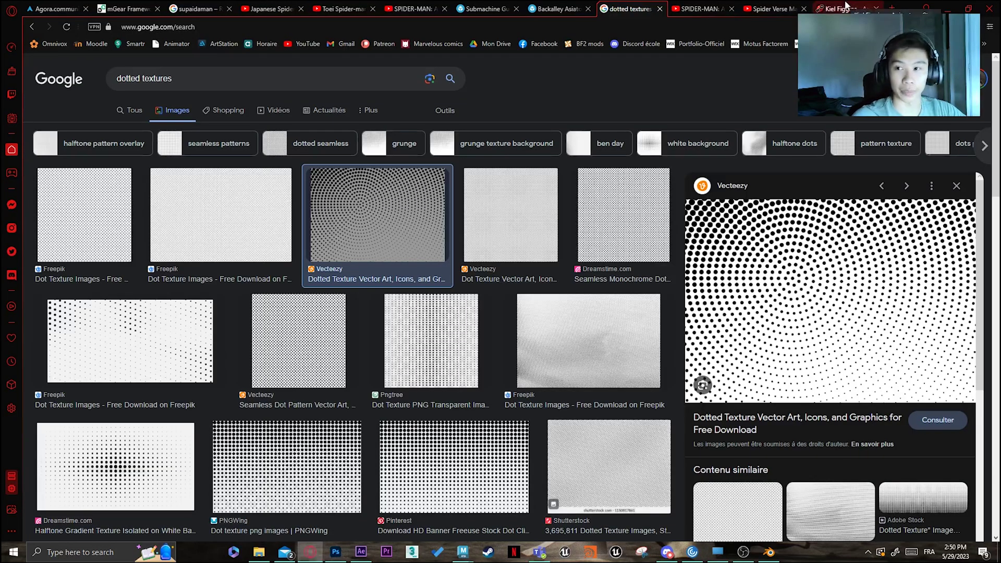